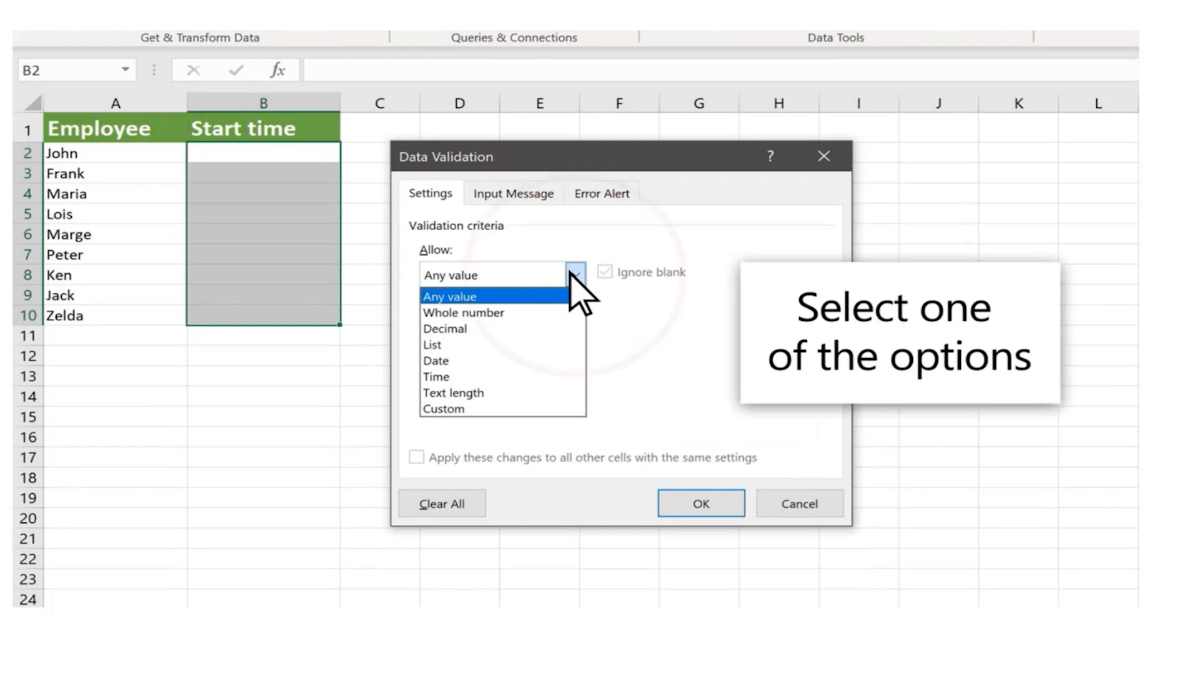
Restrict the start-time cells B2:B10 to Time values between 8 AM and 5 PM
left_click(544, 377)
left_click(549, 377)
type("8 AM")
left_click(543, 423)
type("5 ")
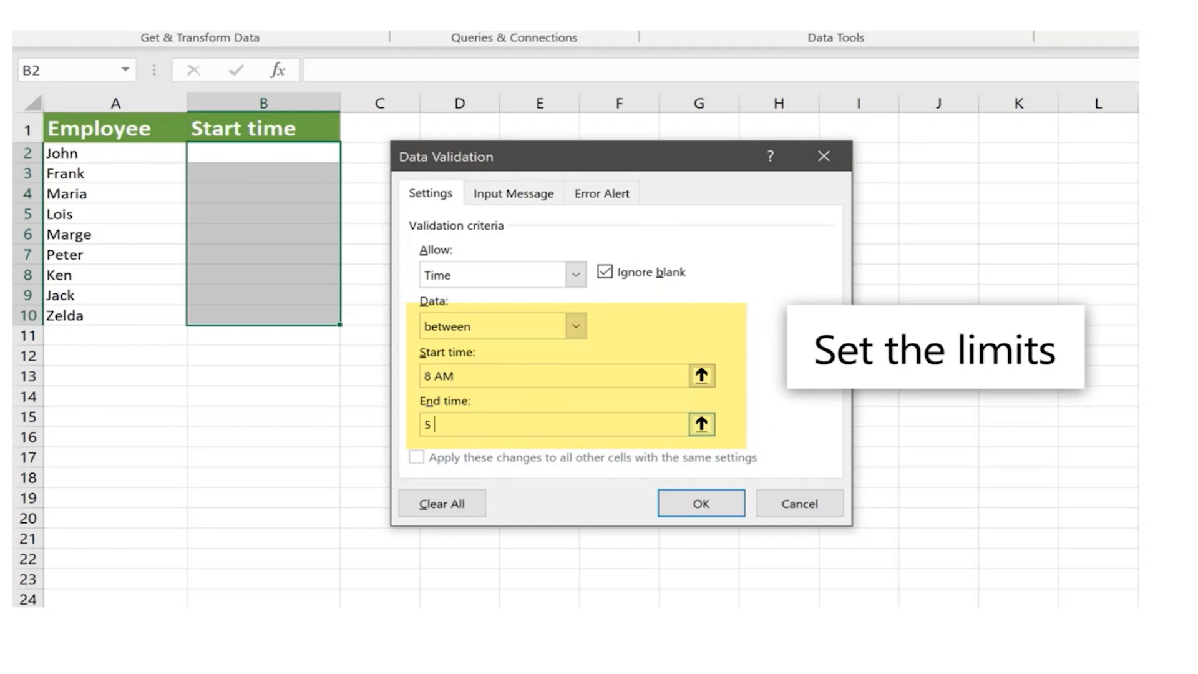
type("PM")
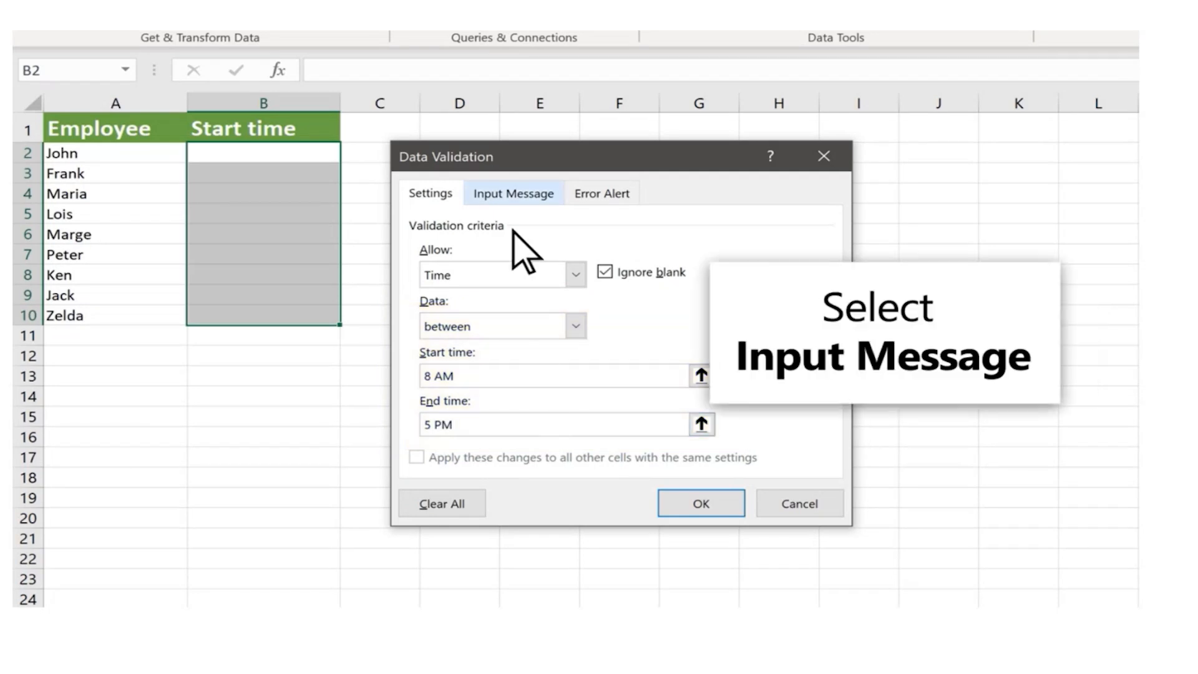
Add an input message titled "Instructions" with the text "Please enter a time between 8 AM and 5 PM"
left_click(507, 198)
left_click(535, 307)
type("Instructions")
key("Tab")
type("Please enter a time bet")
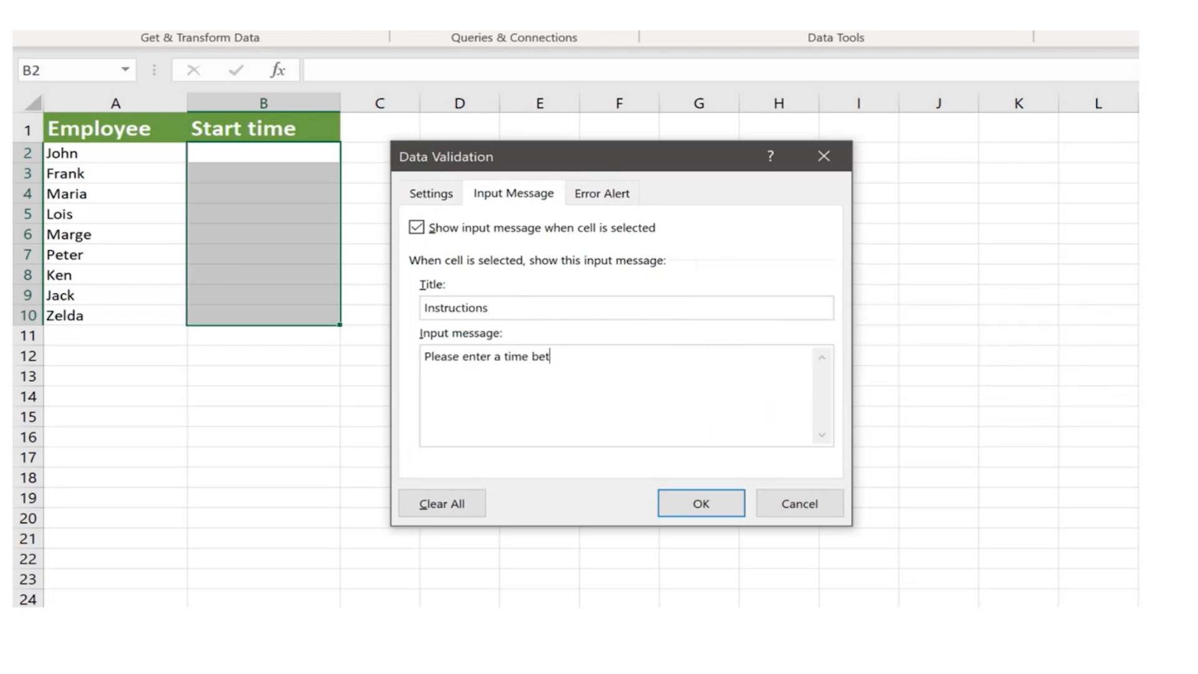
type("ween 8 AM and 5 PM")
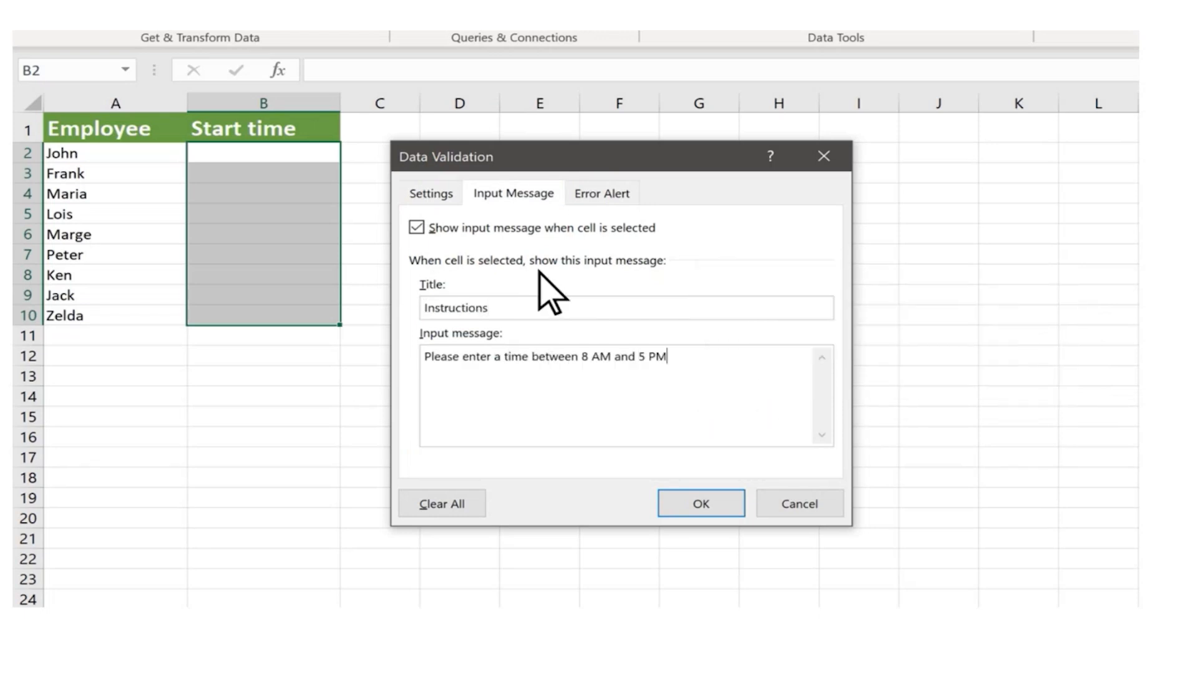
Define a Stop error alert titled "Wrong time" reading "Please enter a time between 8 AM and 5 PM" and apply the validation
left_click(602, 194)
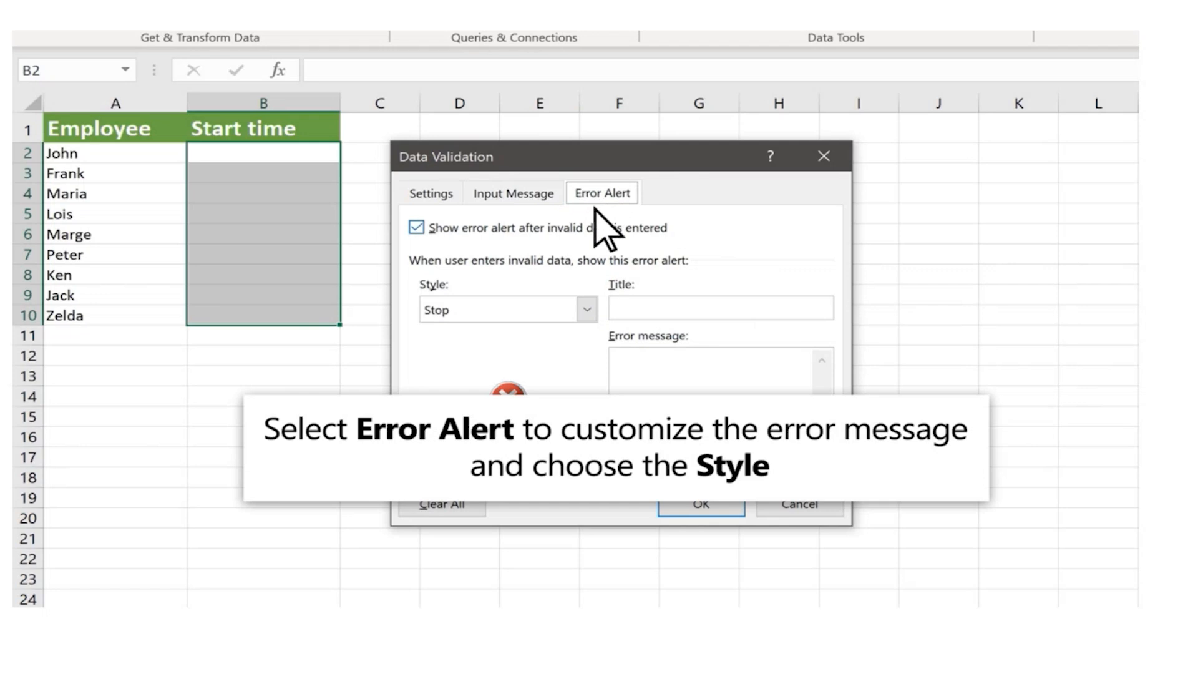
left_click(587, 309)
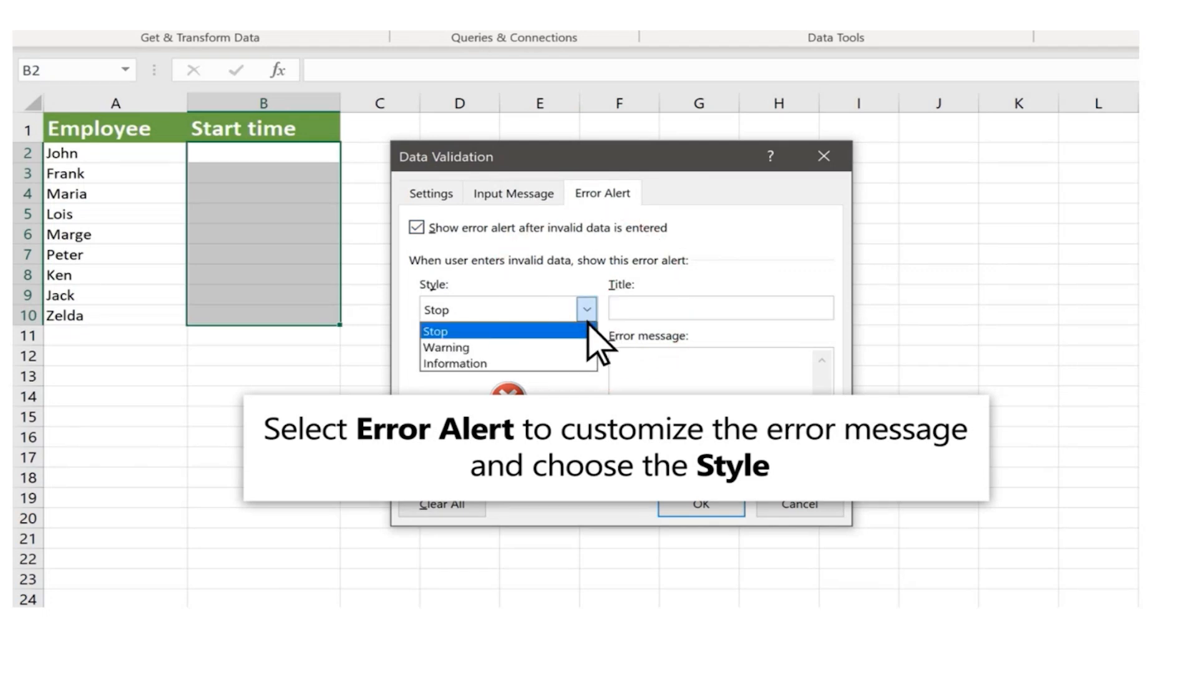
left_click(587, 316)
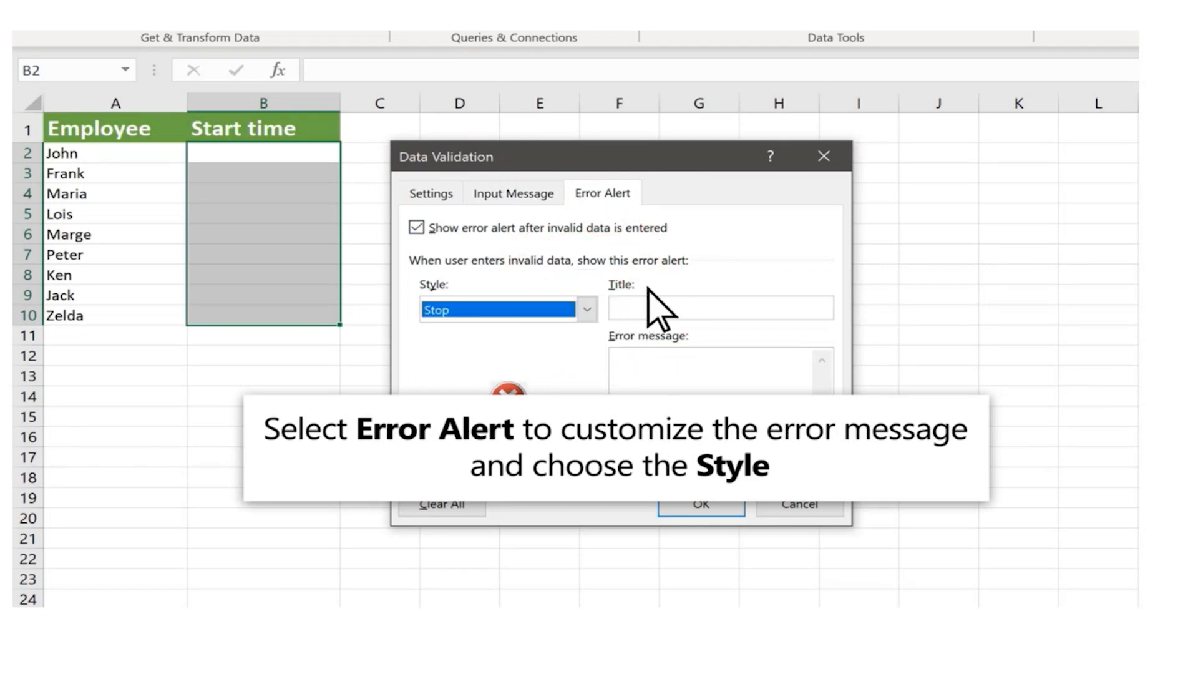
left_click(618, 307)
type("Wrong time")
left_click(618, 360)
type("Please enter a time between 8 AM and 5 PM")
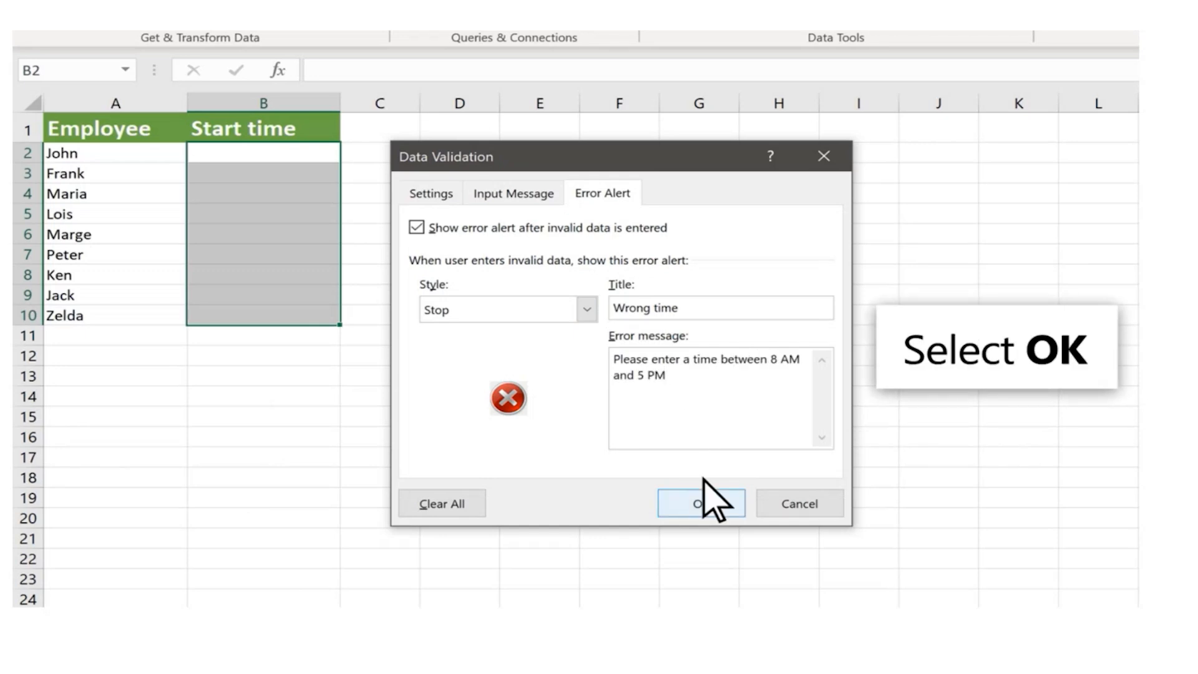
left_click(715, 513)
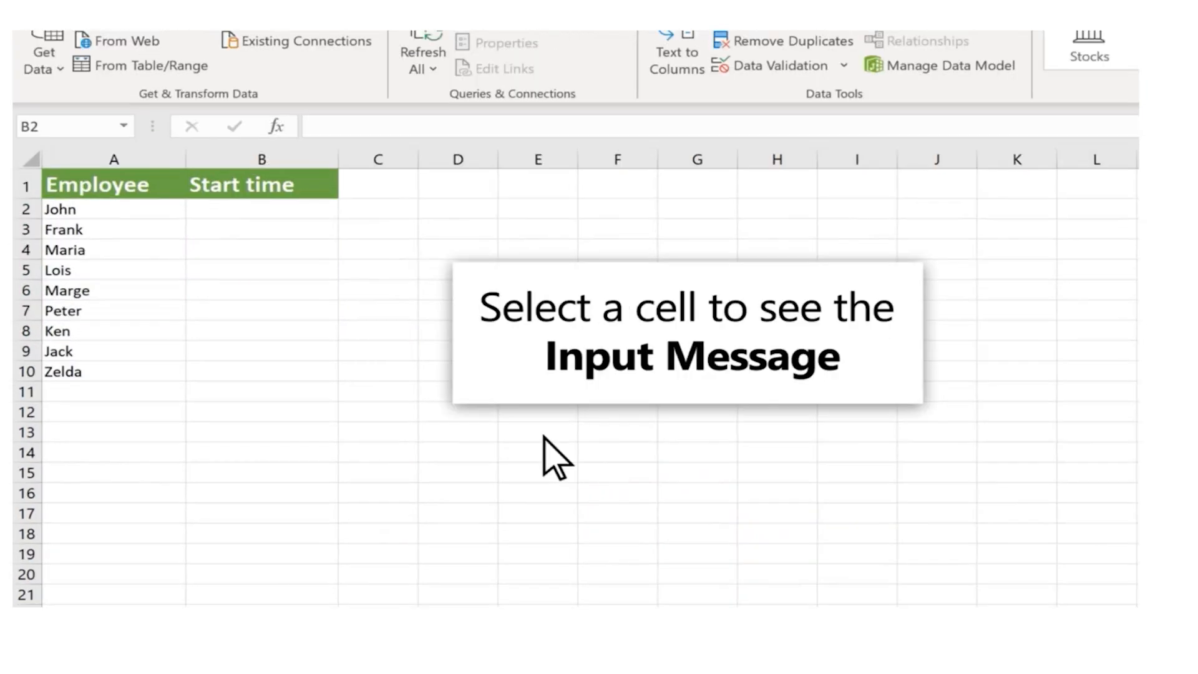
Enter start times 8:00 AM, 10:00 AM and 1:00 PM in B2:B4, and try 7 PM in B5
left_click(241, 263)
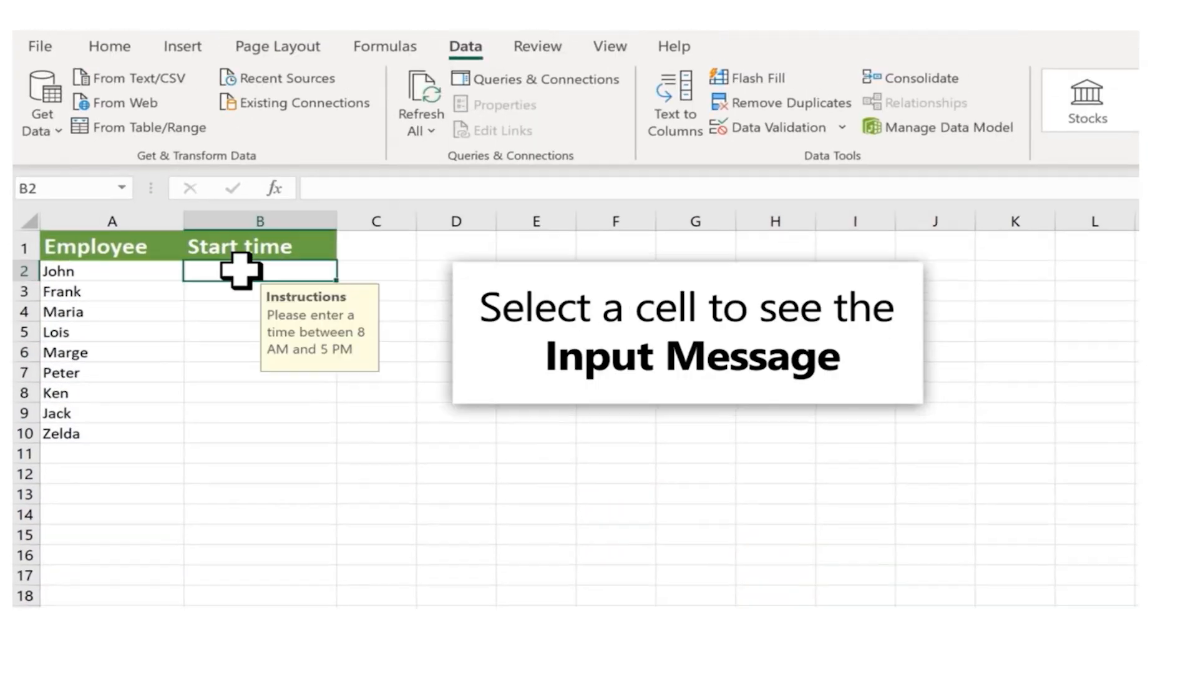
double_click(241, 264)
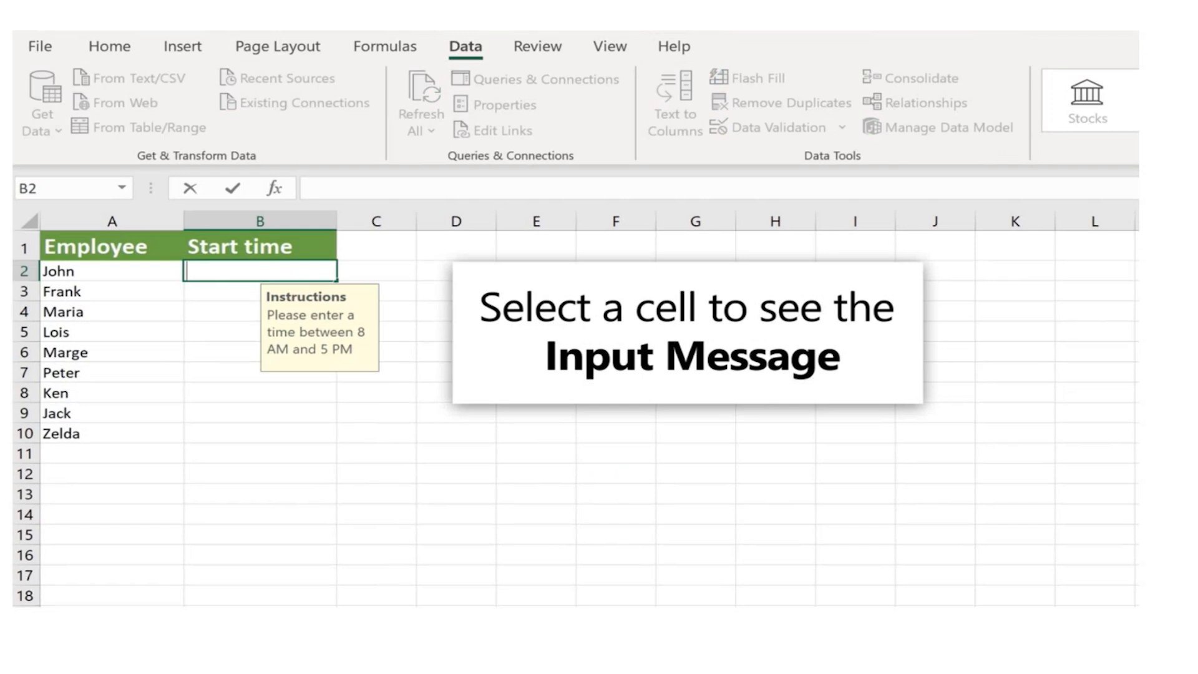
type("8:00 AM")
key("Return")
type("10:00 AM")
key("Return")
type("1:00 PM")
key("Return")
type("7 PM")
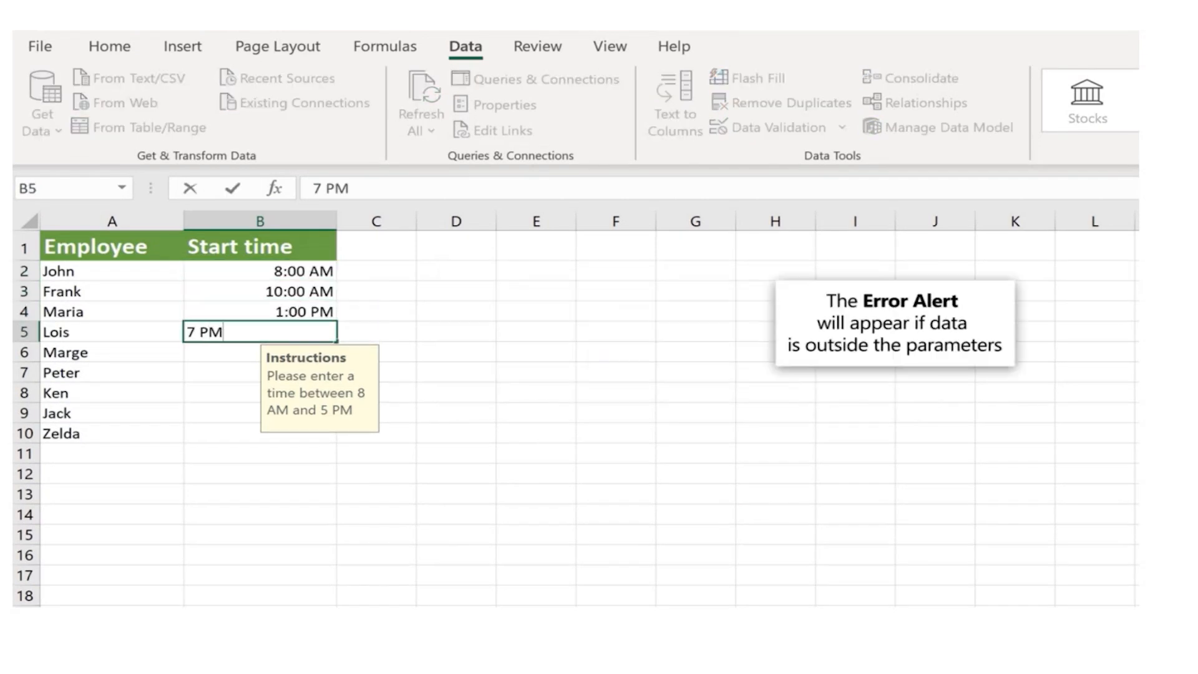
key("Return")
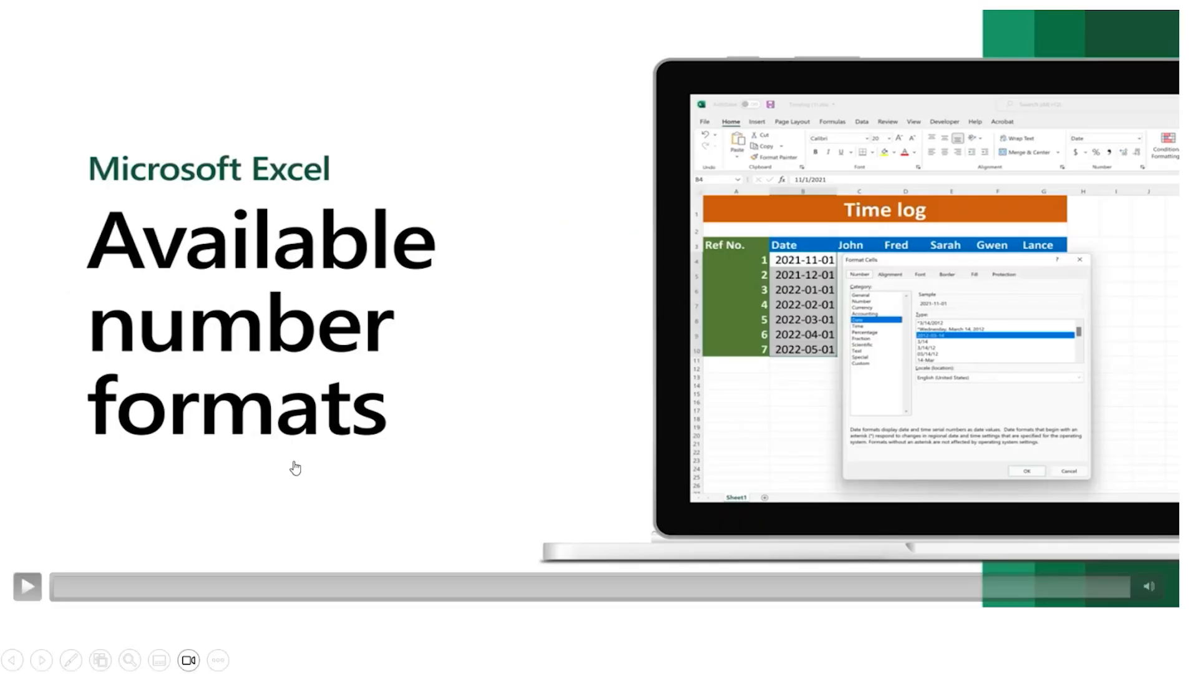
left_click(27, 586)
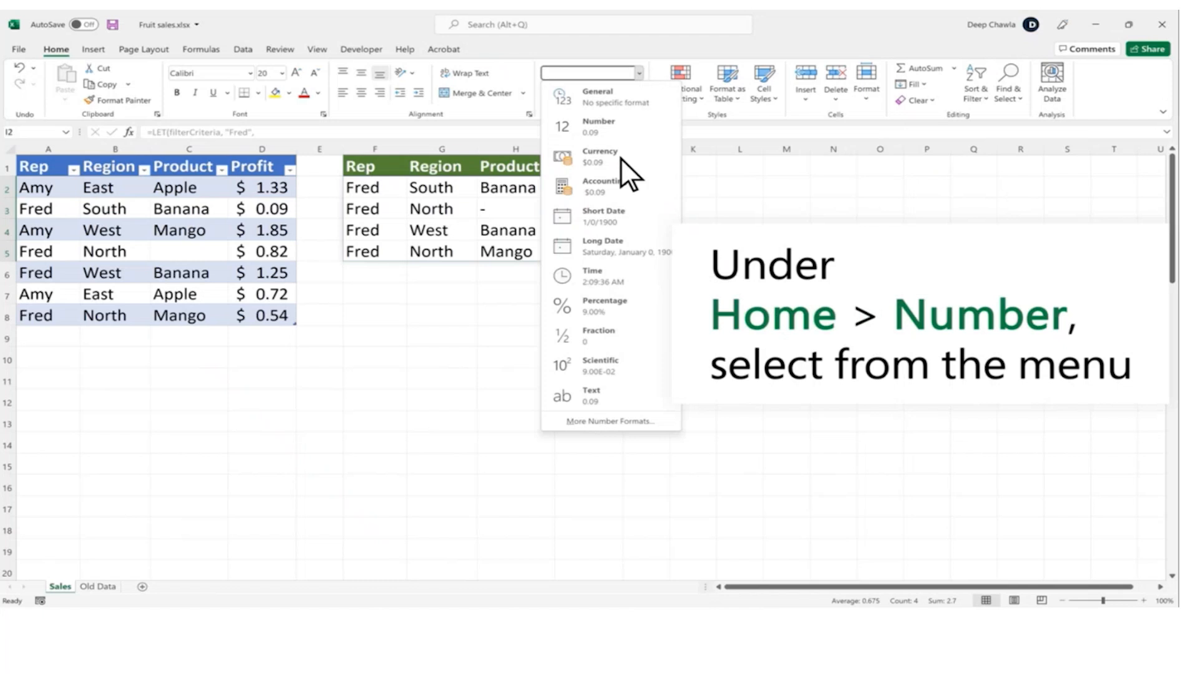
Apply the Currency number format to the selected cells I2:I5
left_click(620, 157)
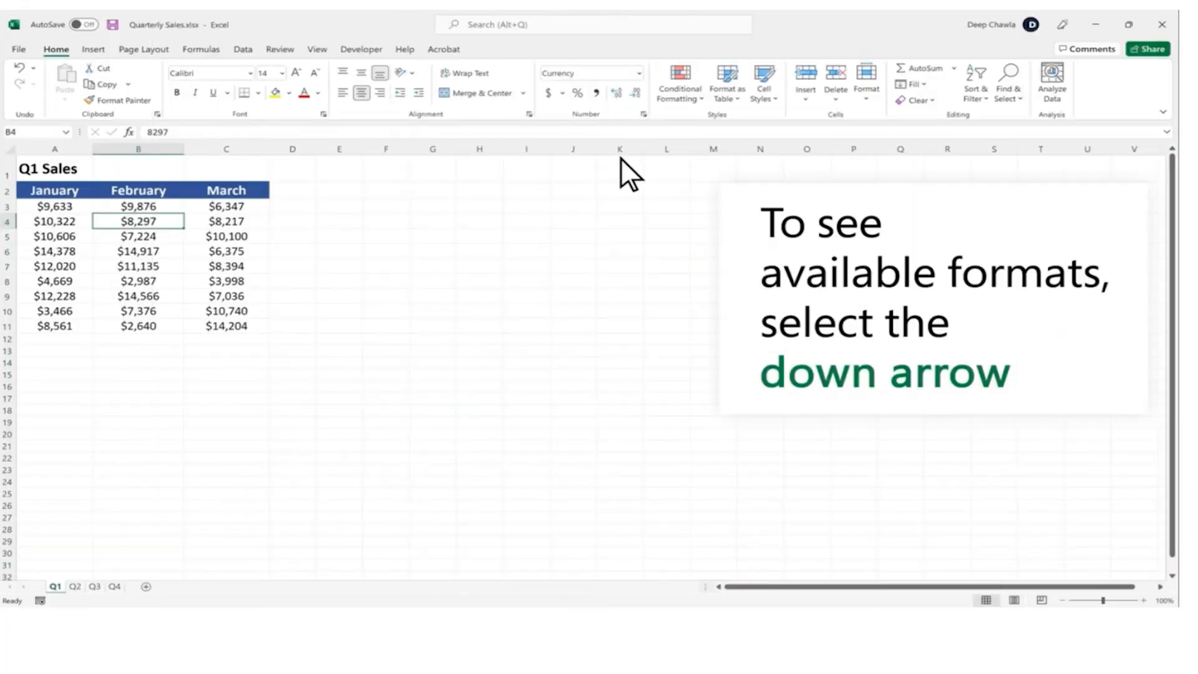
Choose the Accounting format for the March sales in C3:C11 and increase its decimal places by one
left_click_drag(251, 204, 260, 323)
left_click(643, 113)
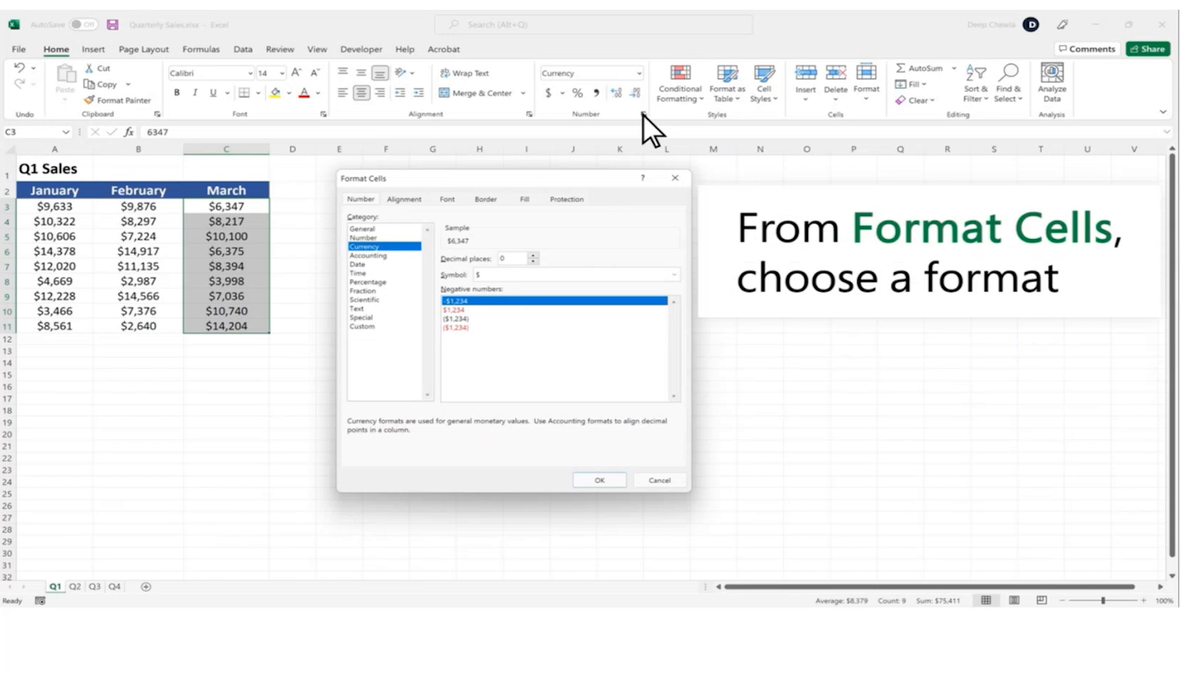
left_click(388, 256)
left_click(534, 255)
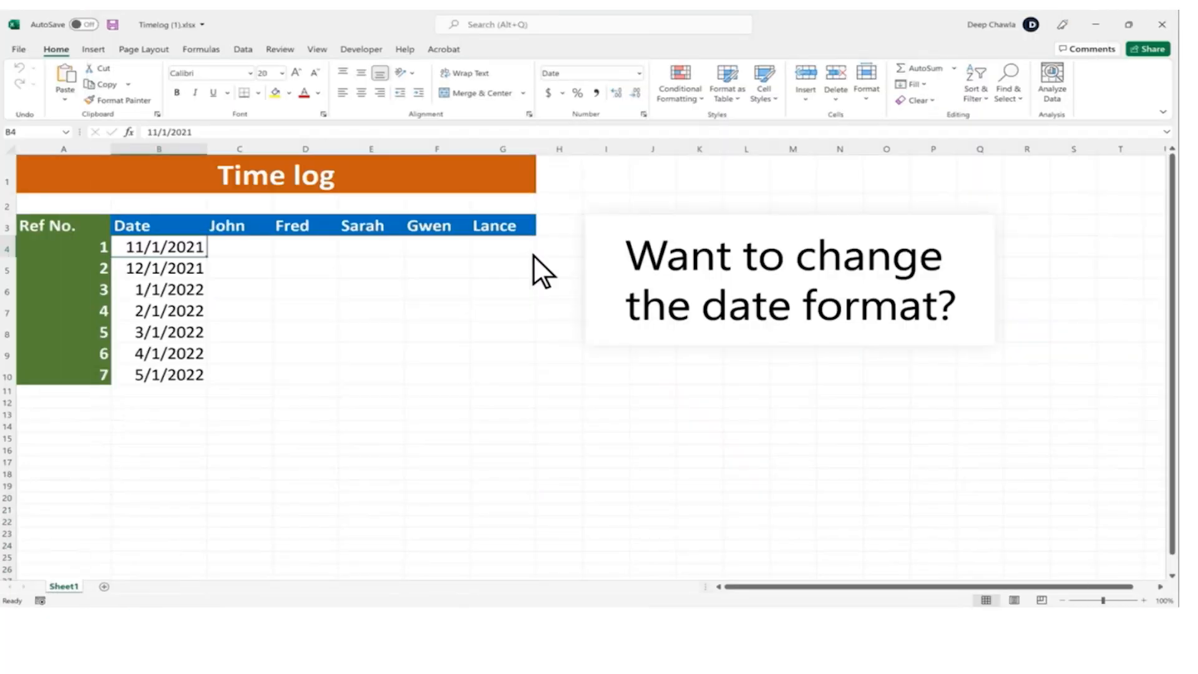
Format the dates in B4:B10 of the time log with the 2012-03-14 date type
left_click_drag(179, 251, 160, 374)
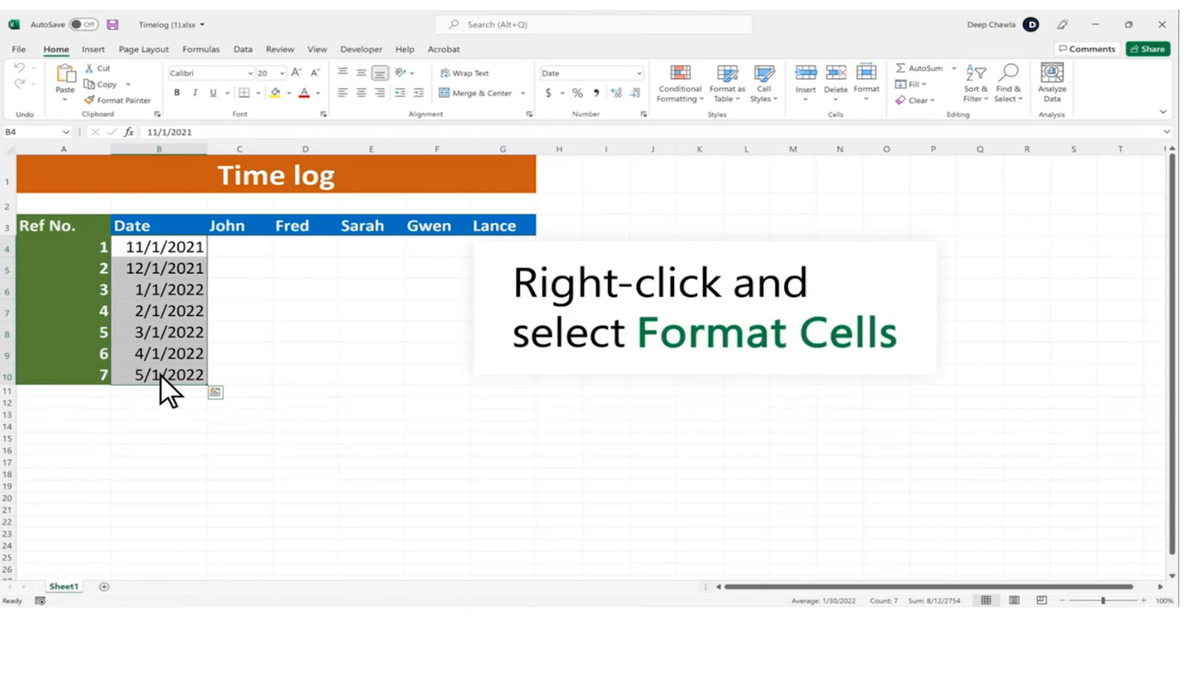
right_click(159, 373)
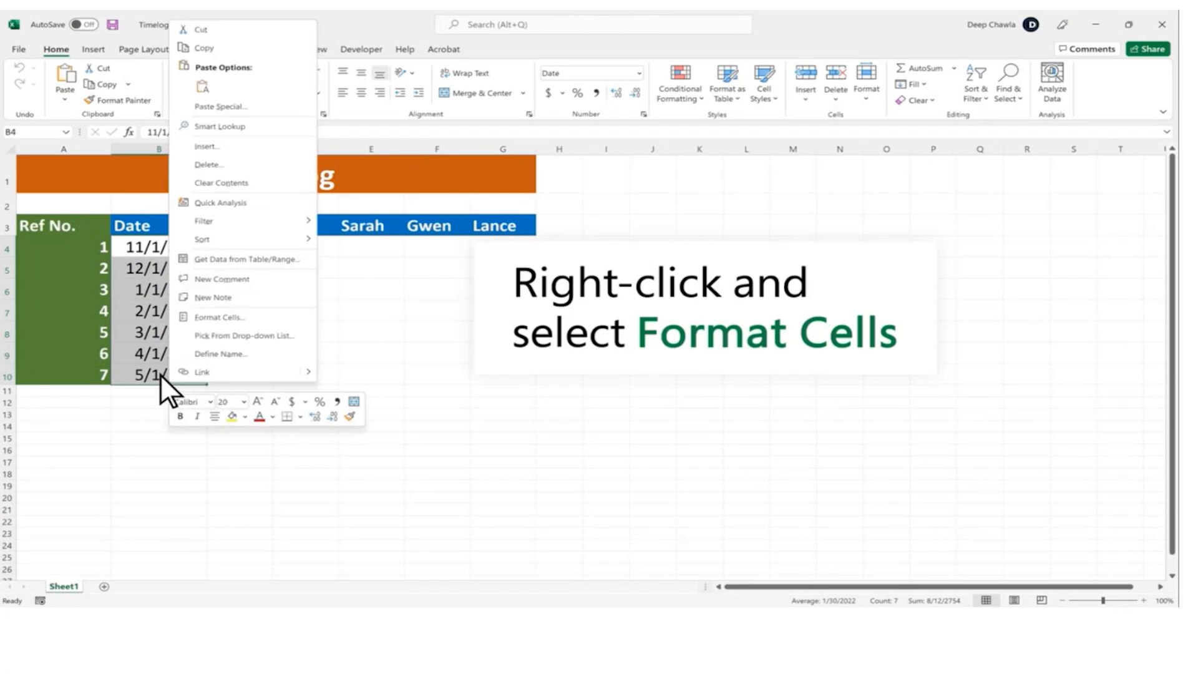
left_click(249, 317)
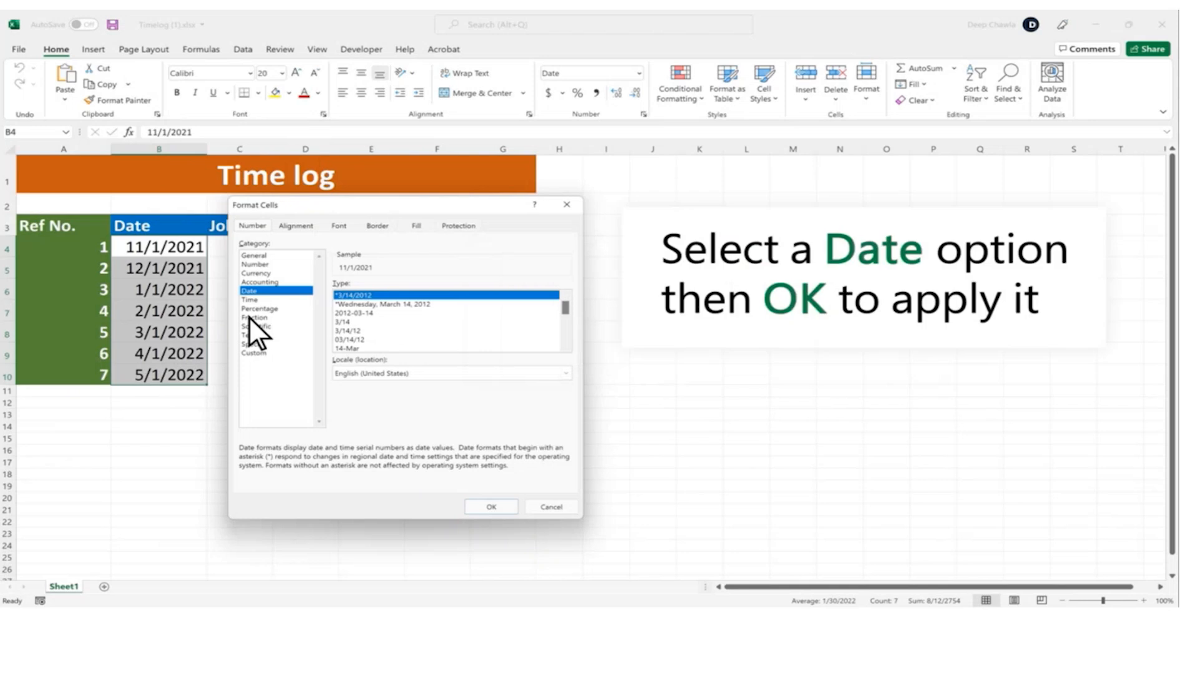
left_click(377, 312)
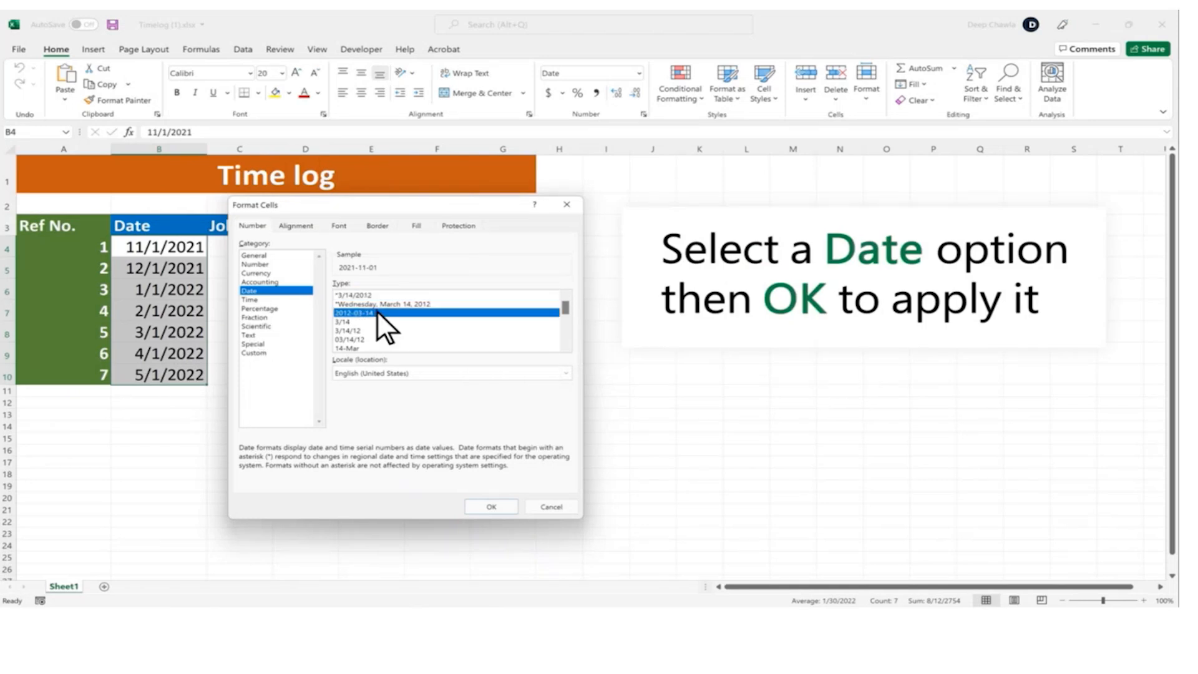
left_click(493, 507)
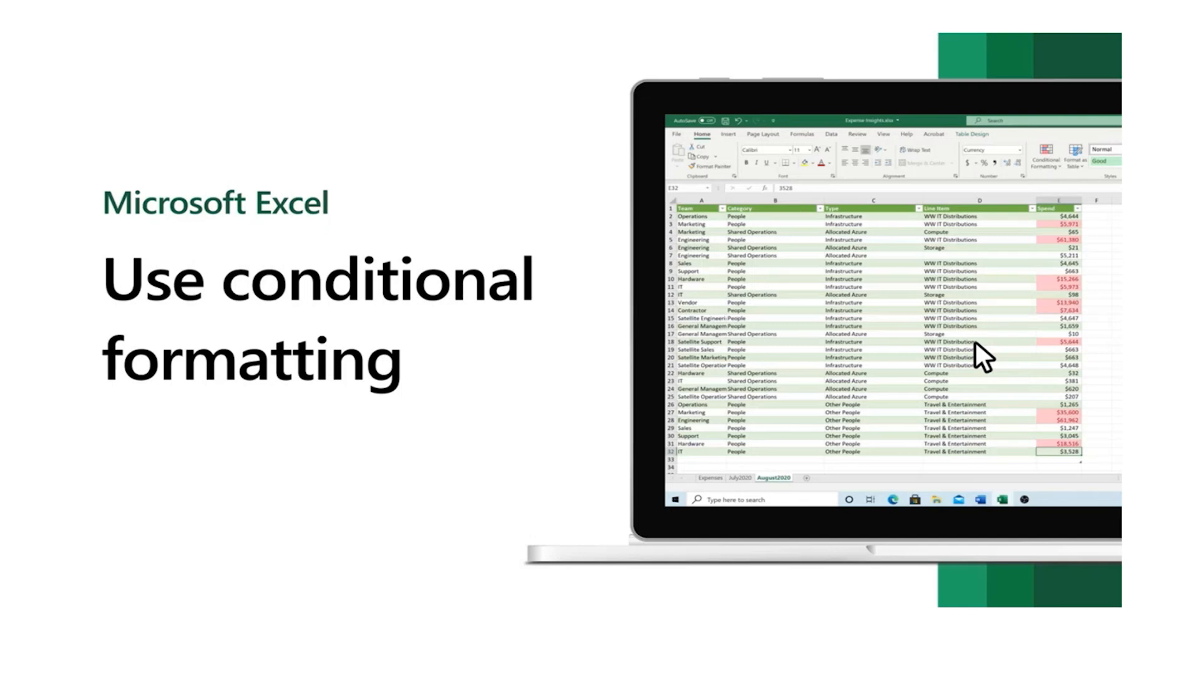
mouse_move(89, 71)
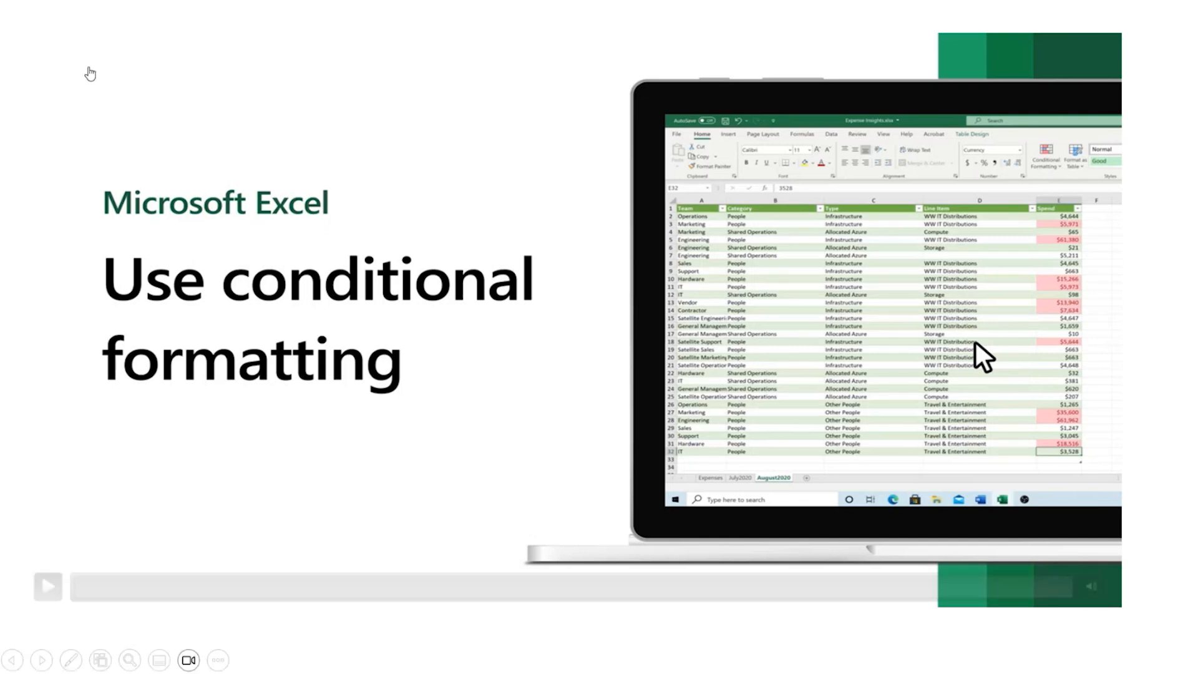
left_click(49, 587)
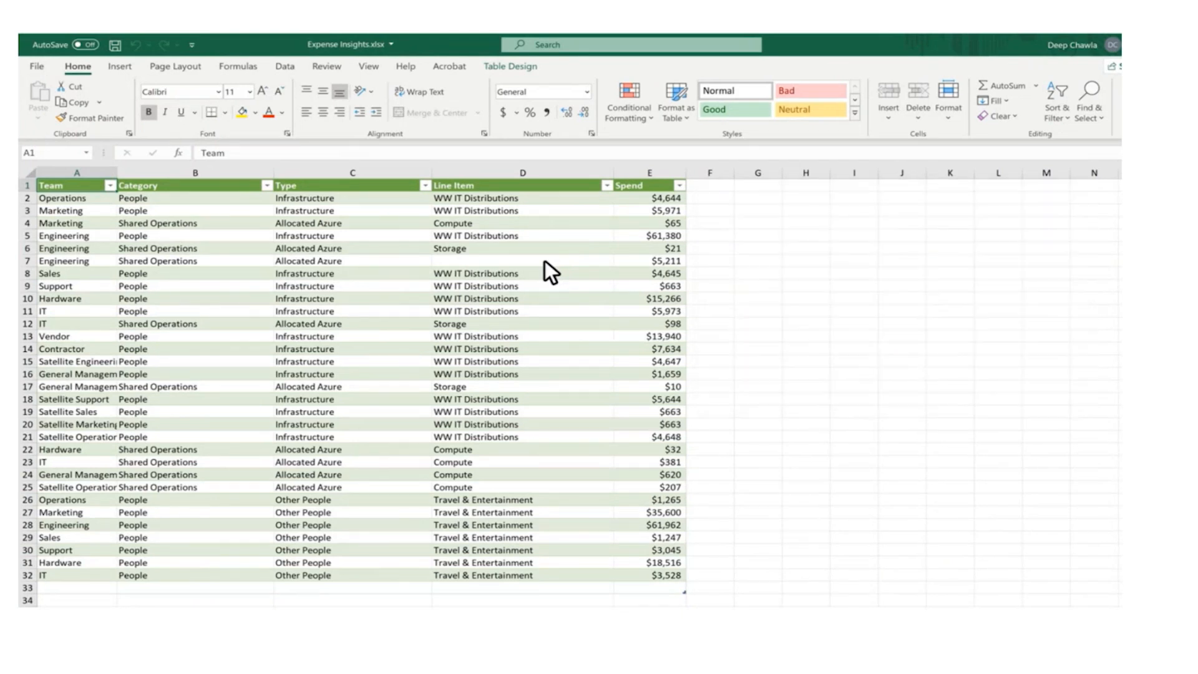
Highlight the top 10 items of the Spend column, E2:E32, with Light Red Fill with Dark Red Text
left_click_drag(634, 196, 670, 578)
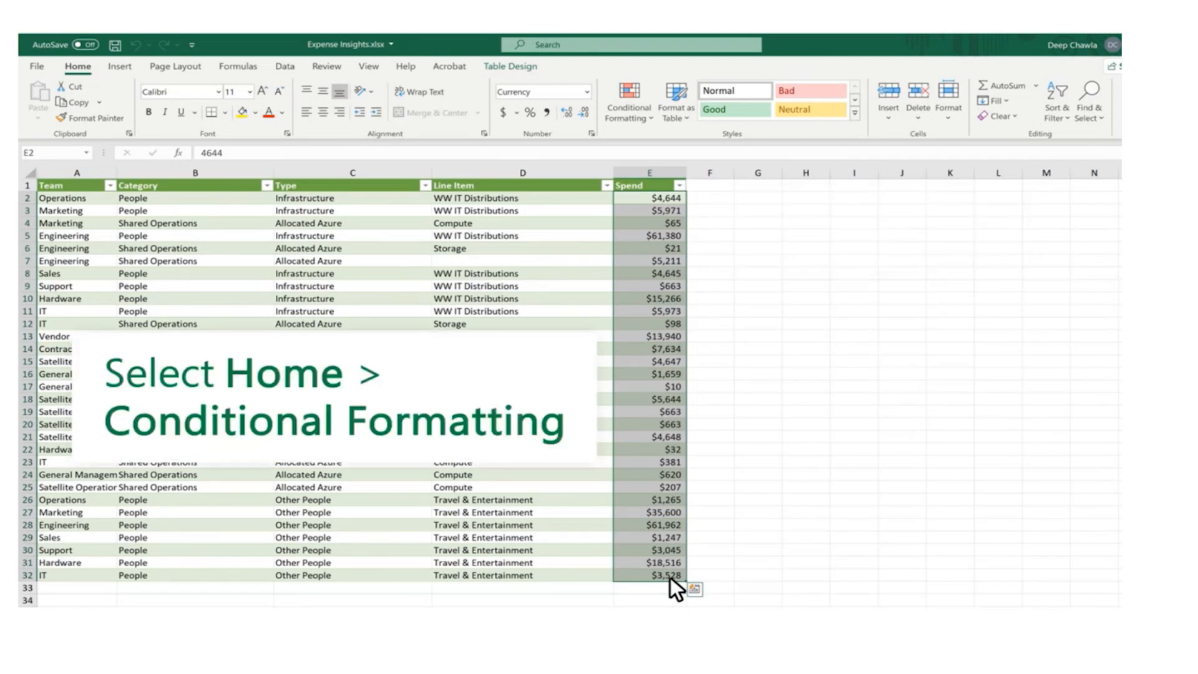
left_click(650, 113)
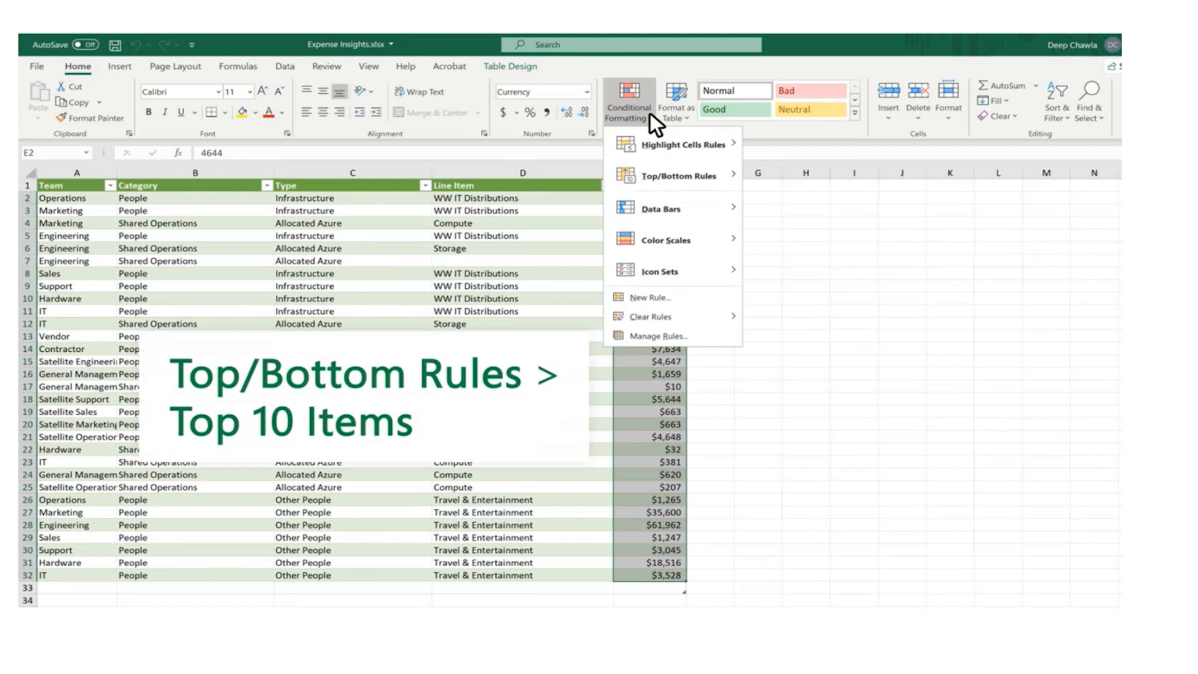
mouse_move(689, 182)
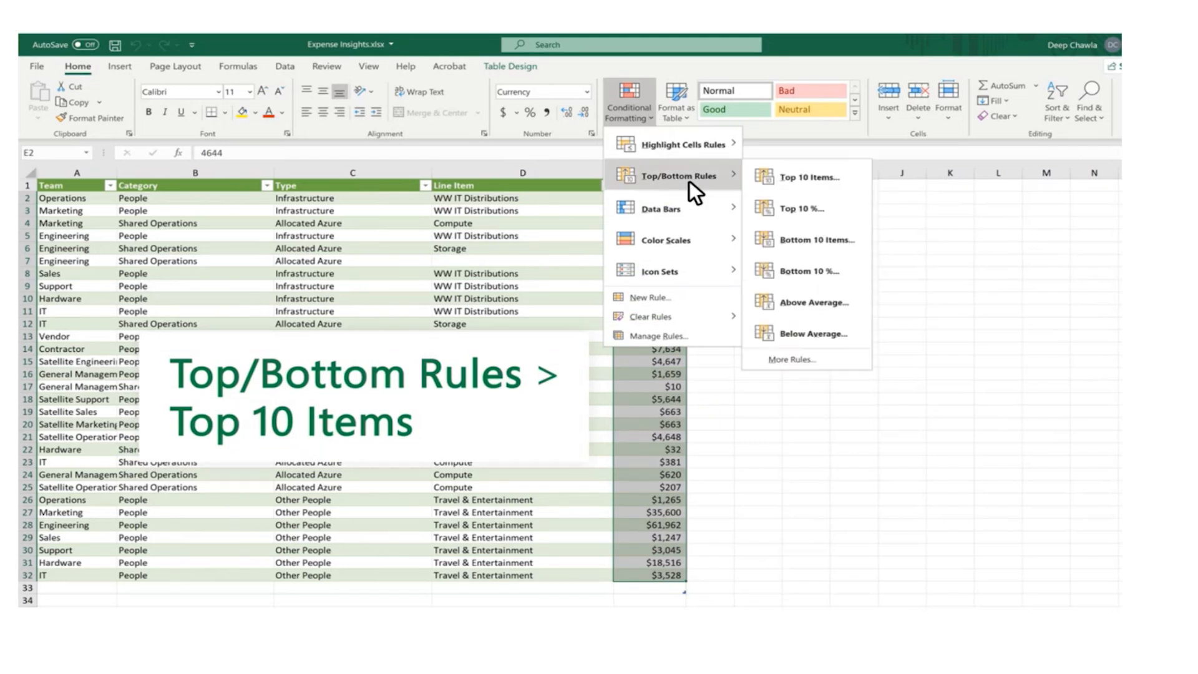
left_click(809, 179)
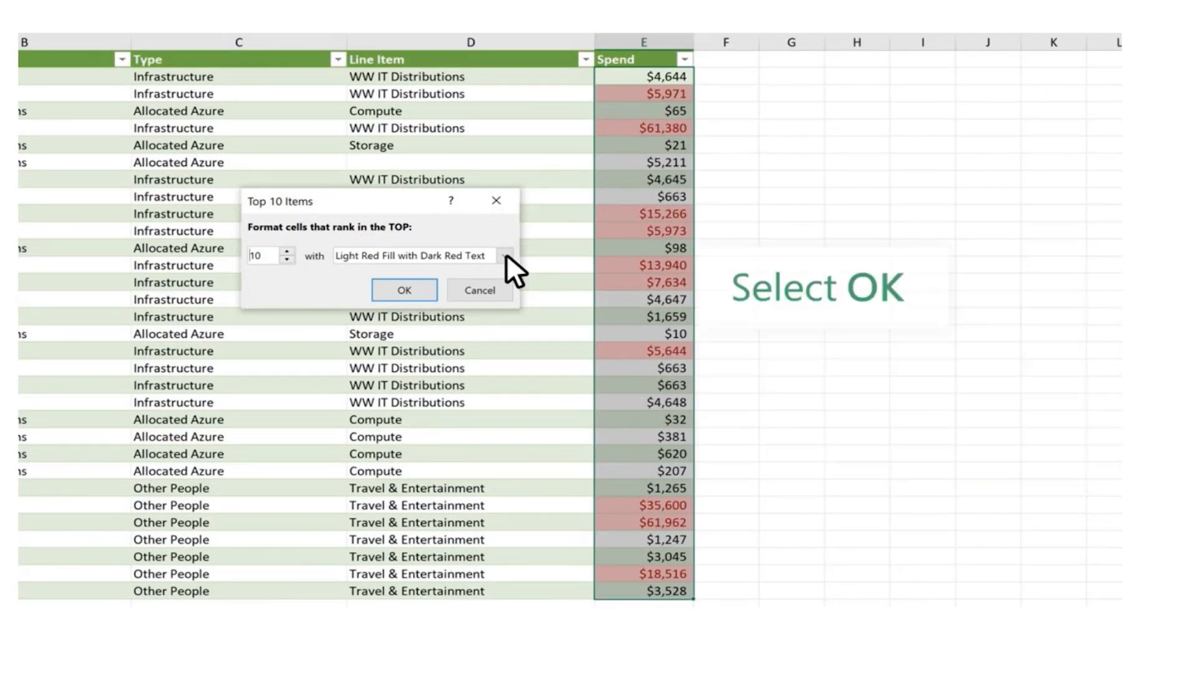
left_click(403, 294)
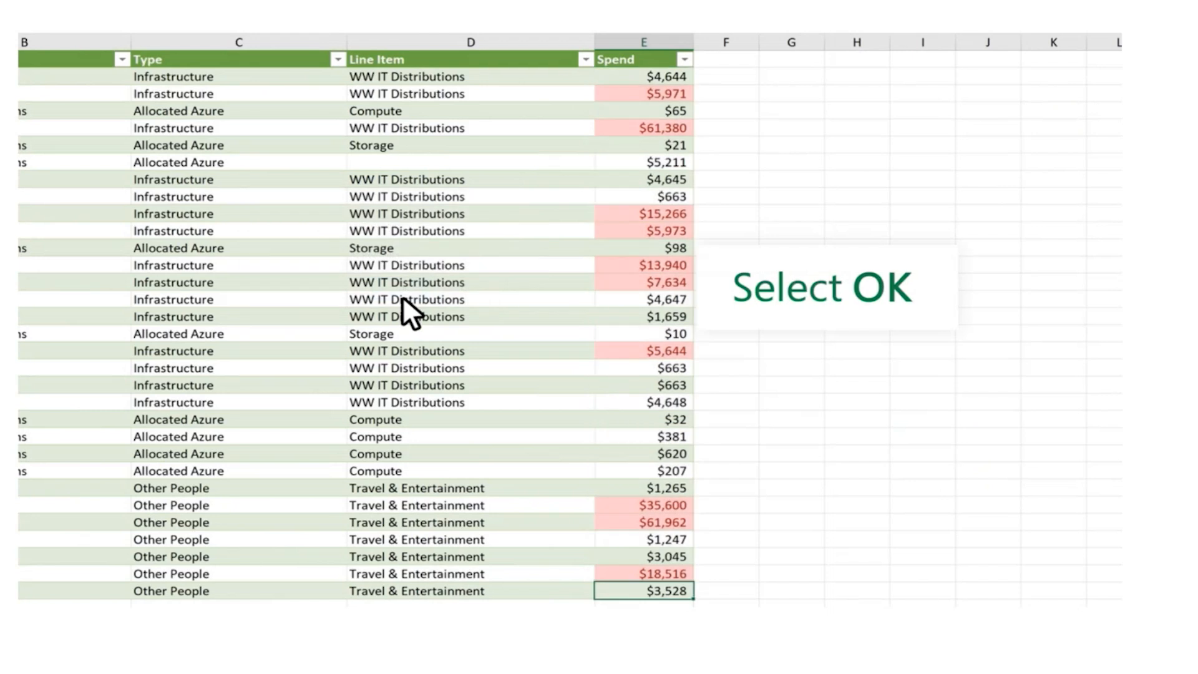
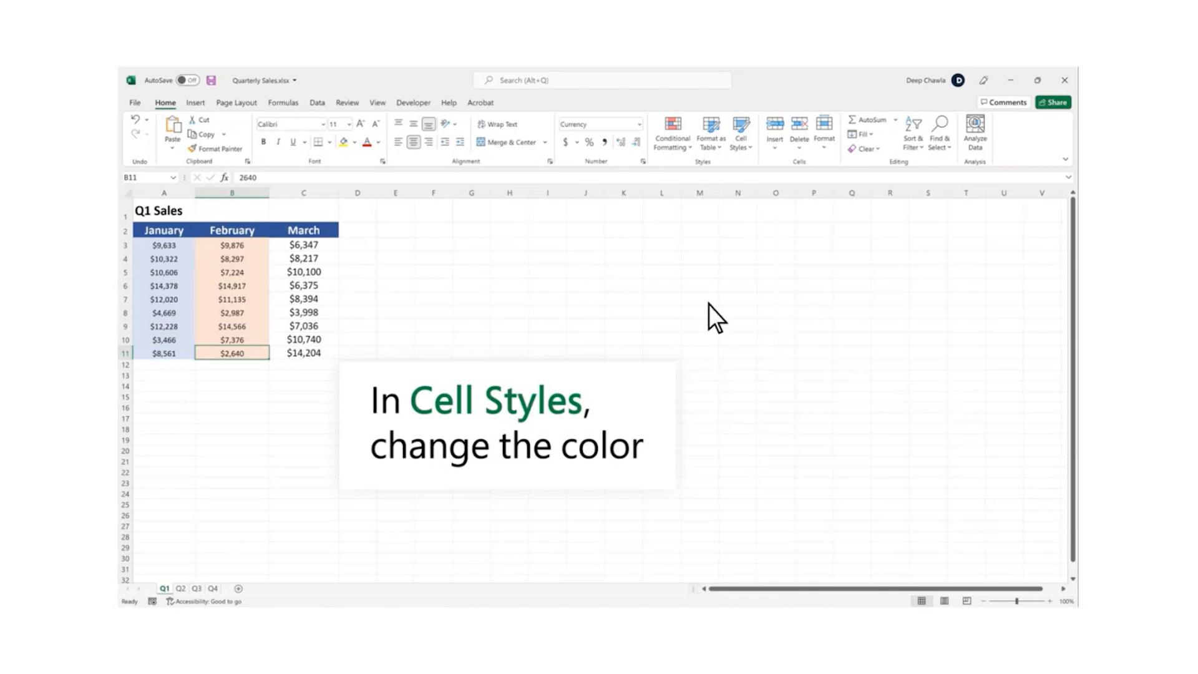
Apply the 20% - Accent6 cell style to the March sales in C3:C11
left_click_drag(279, 243, 325, 350)
left_click(751, 144)
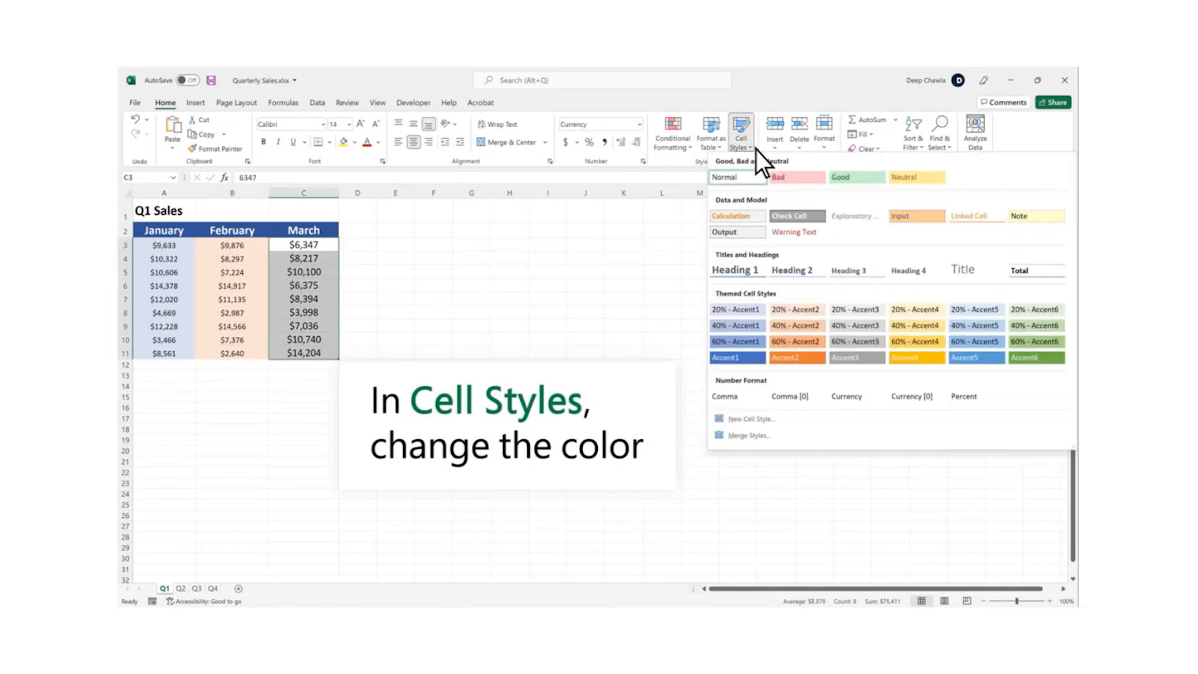
left_click(1028, 309)
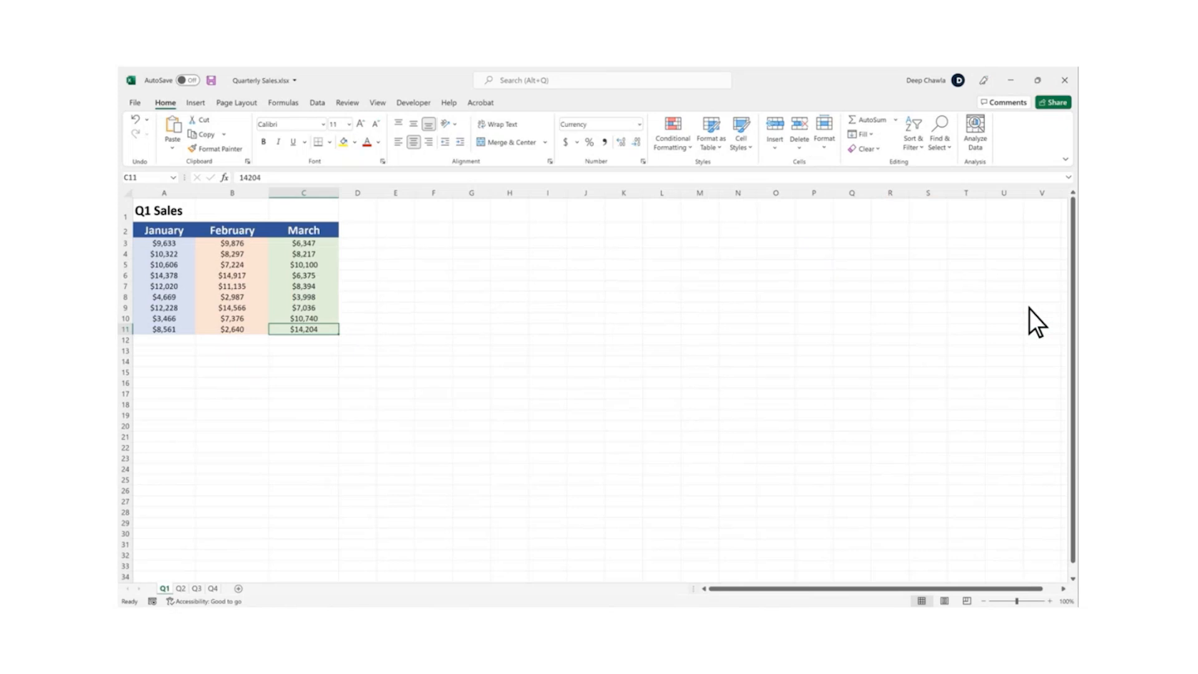
Apply the Title cell style to the Q1 Sales heading in A1
left_click(161, 215)
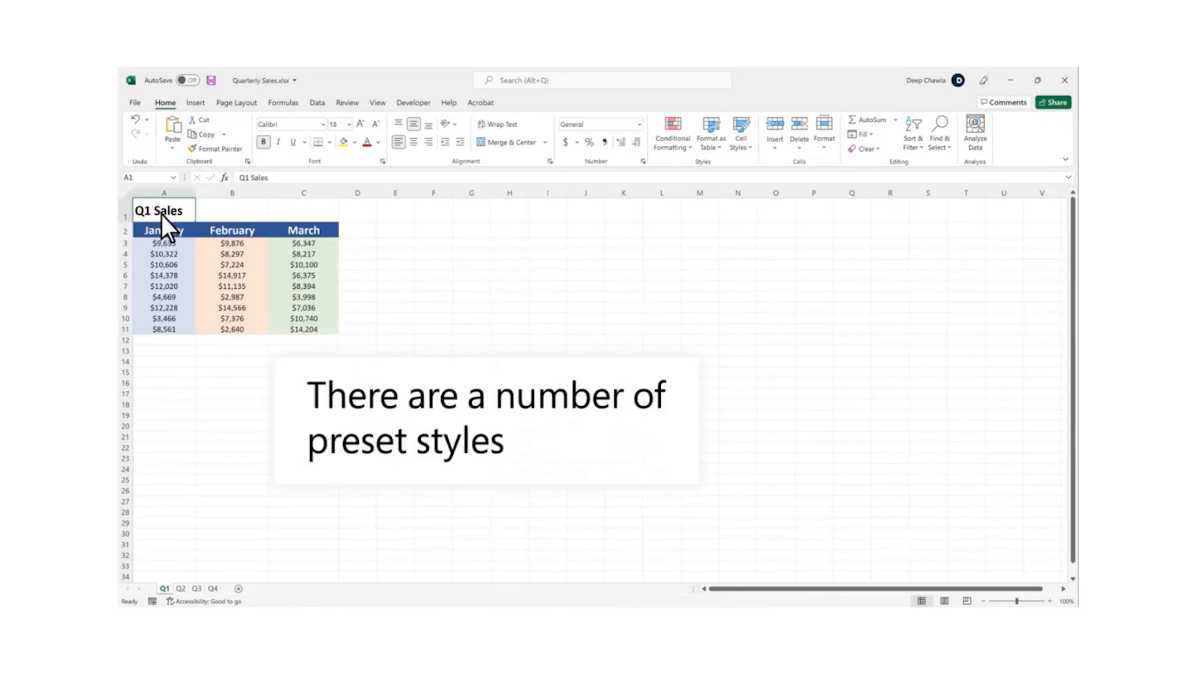
left_click(750, 146)
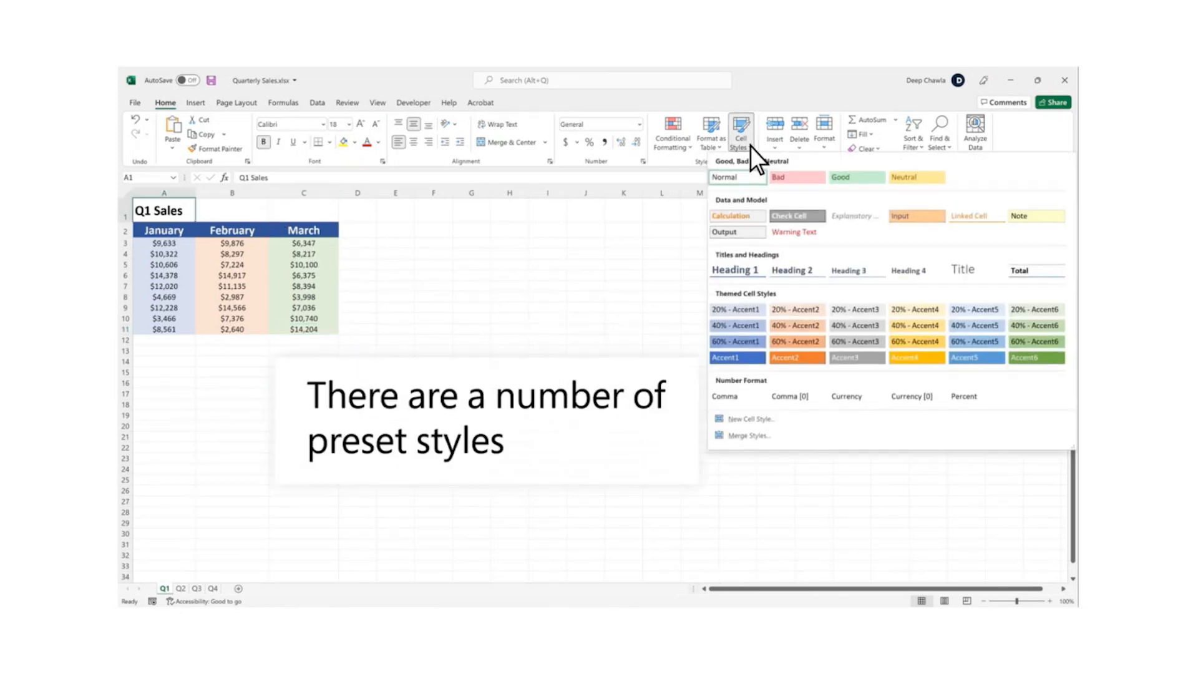
left_click(965, 276)
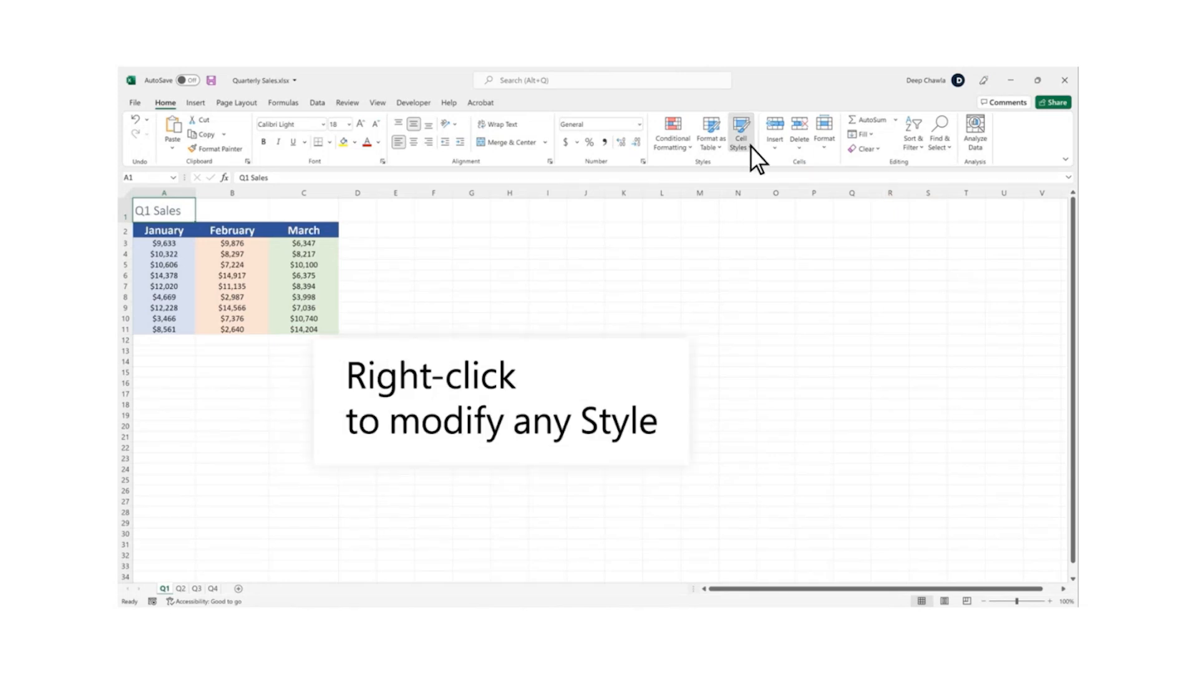
Modify the Title cell style to include a light gold background fill
left_click(750, 146)
right_click(968, 278)
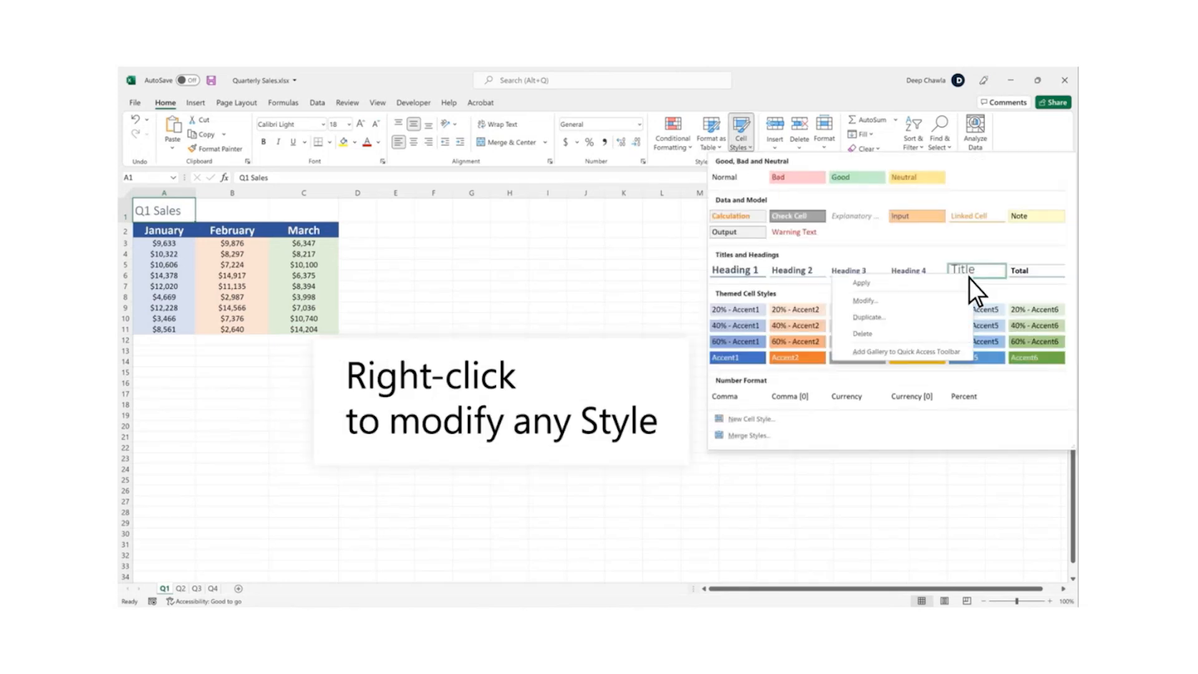
left_click(883, 301)
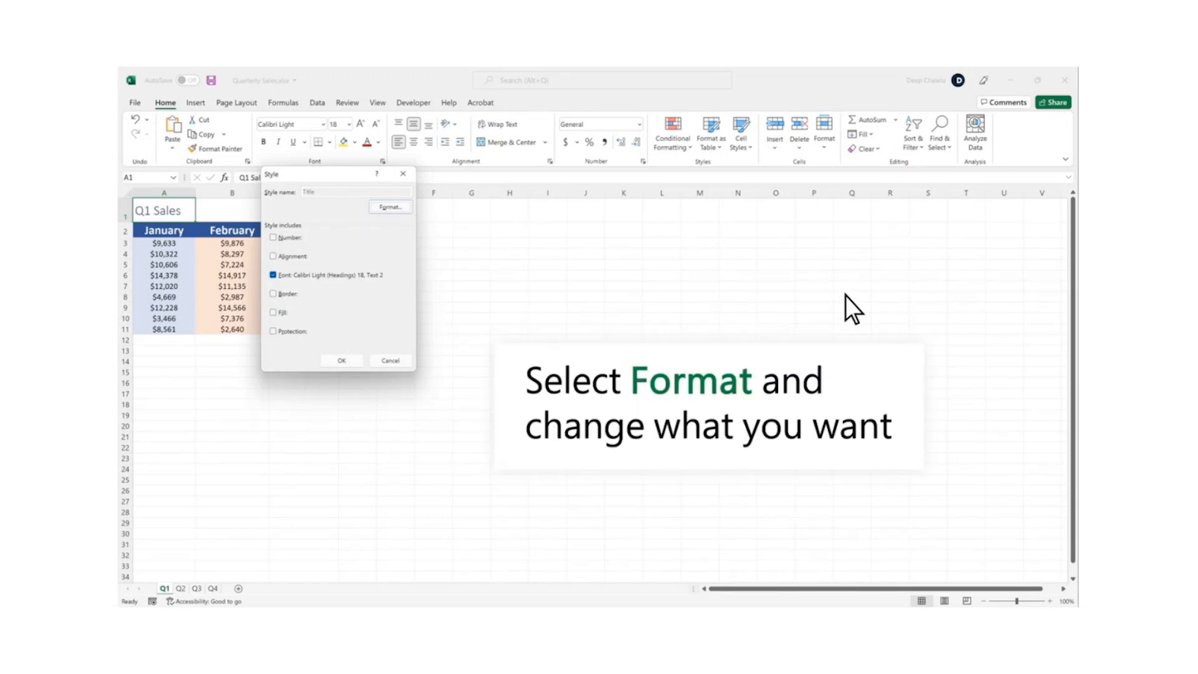
left_click(405, 207)
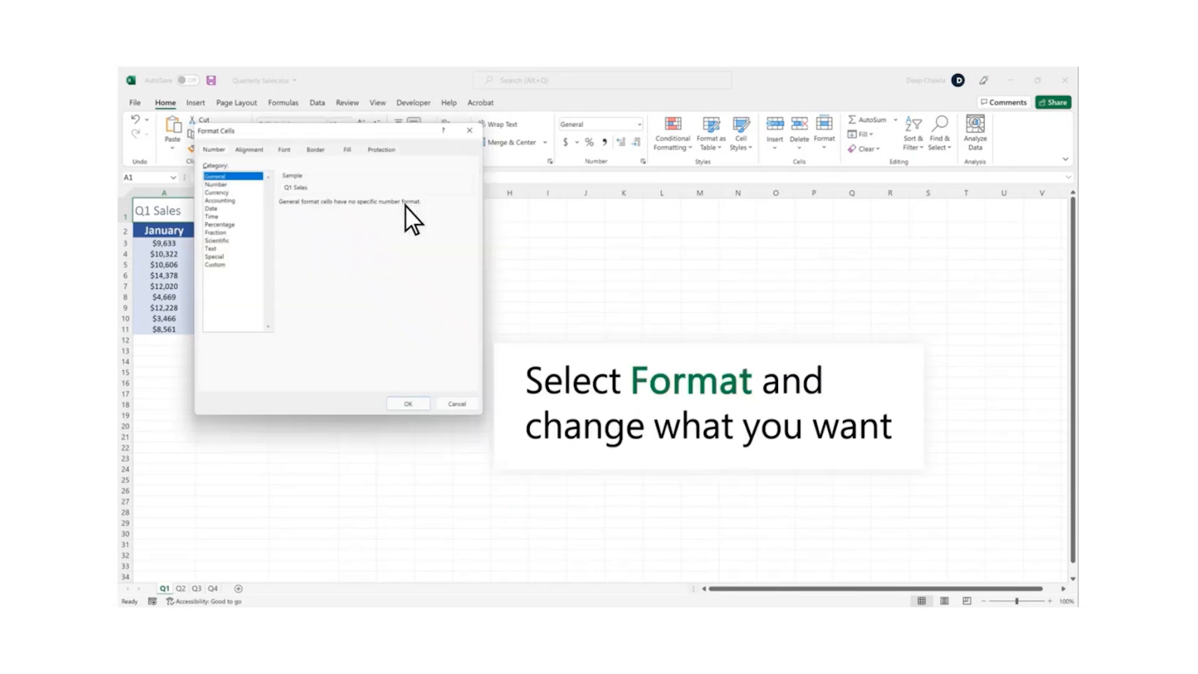
left_click(349, 154)
left_click(283, 200)
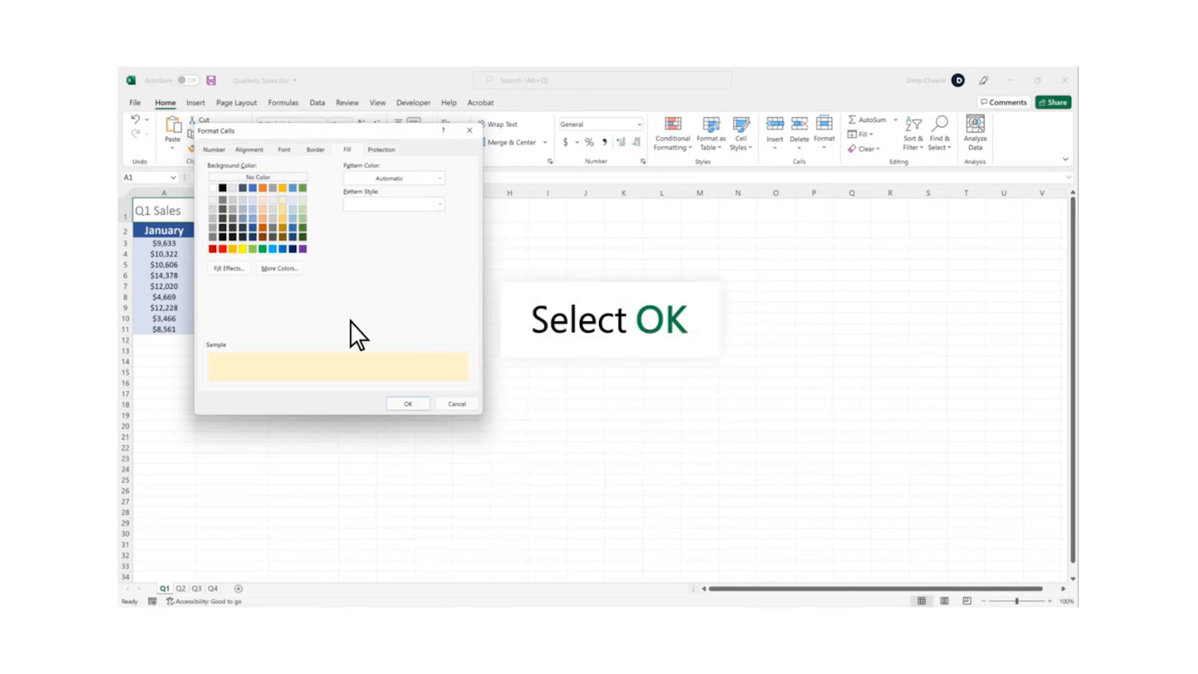
left_click(419, 405)
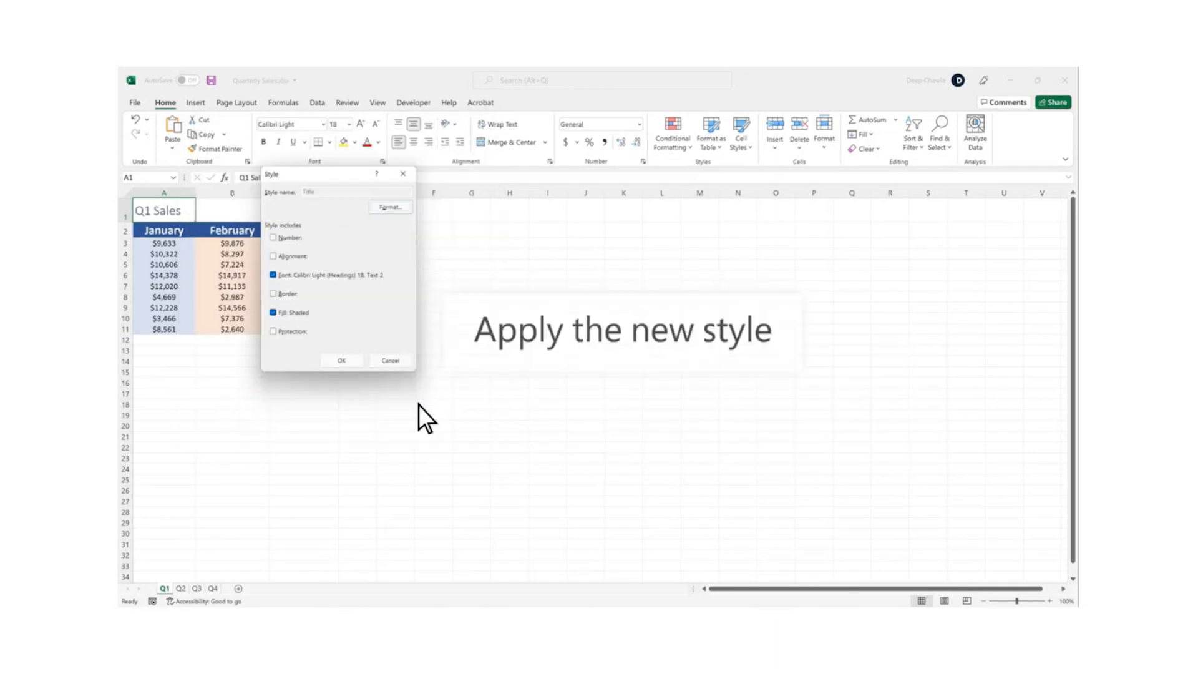
left_click(350, 363)
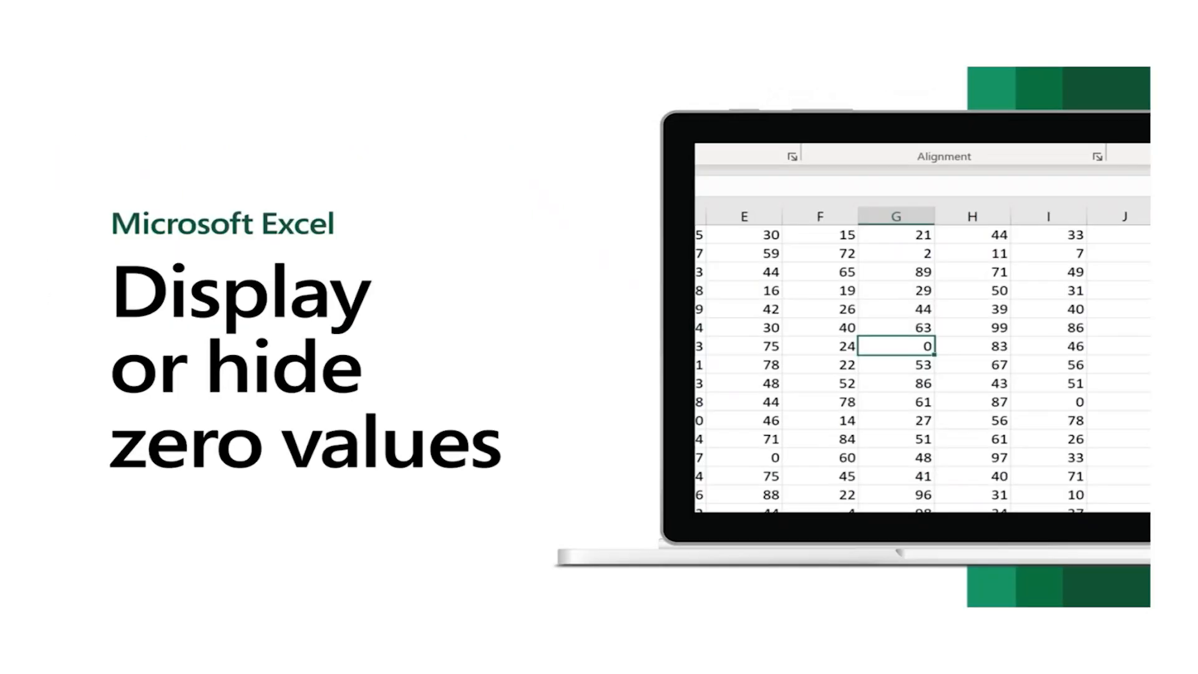
mouse_move(78, 582)
left_click(80, 588)
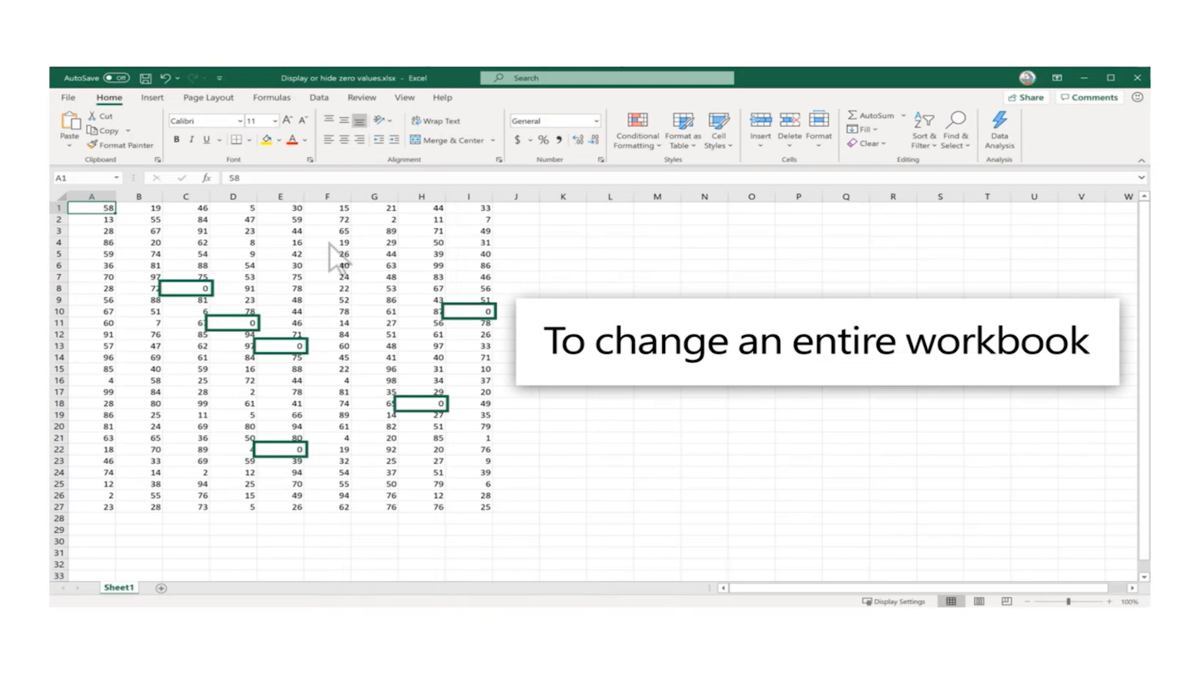
Turn off "Show a zero in cells that have zero value" for Sheet1 in the Advanced options
left_click(81, 99)
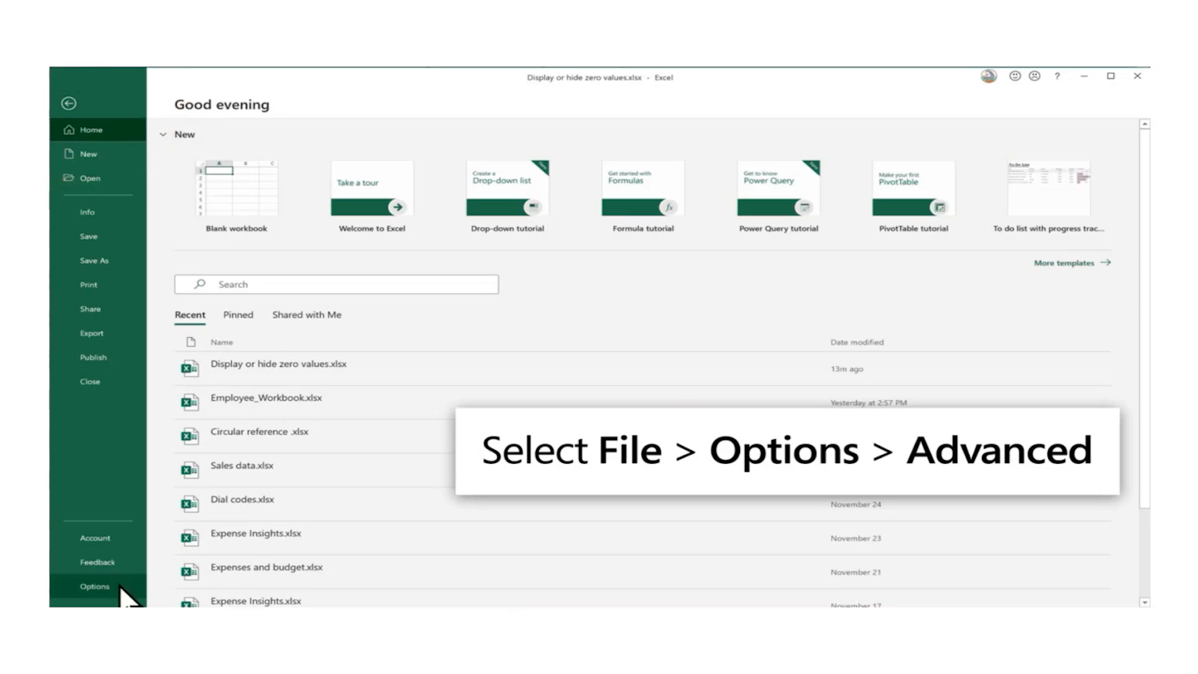
left_click(100, 586)
left_click(429, 264)
left_click_drag(1002, 188, 1023, 413)
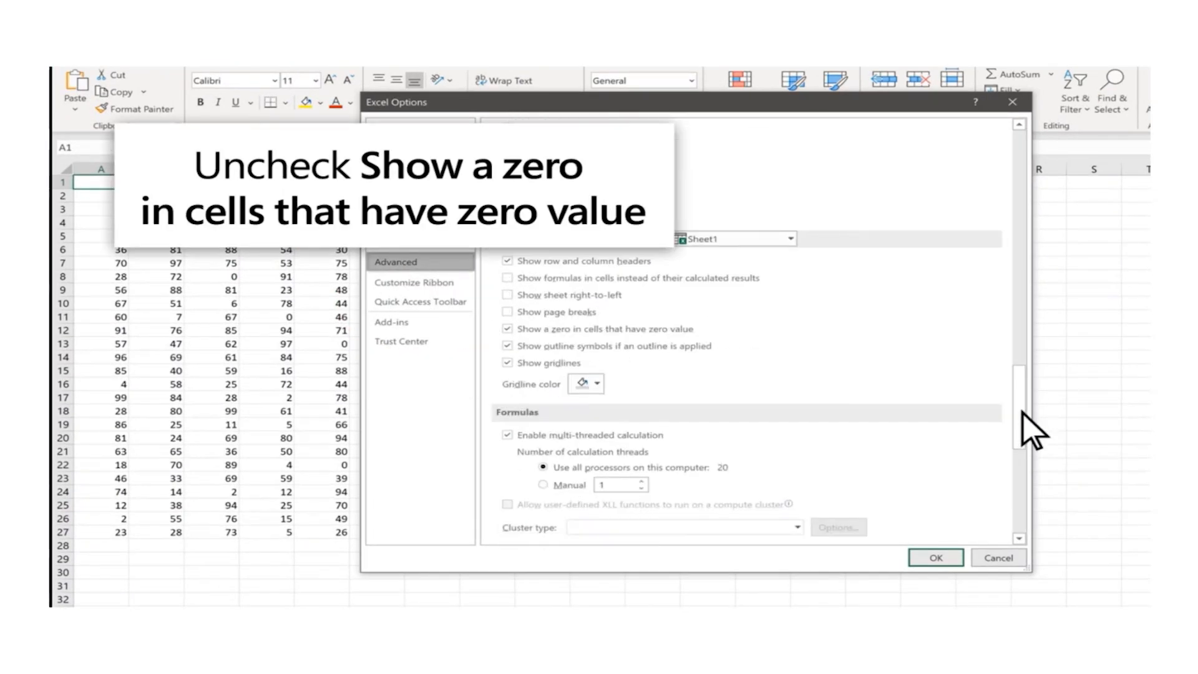
left_click(509, 330)
left_click(937, 557)
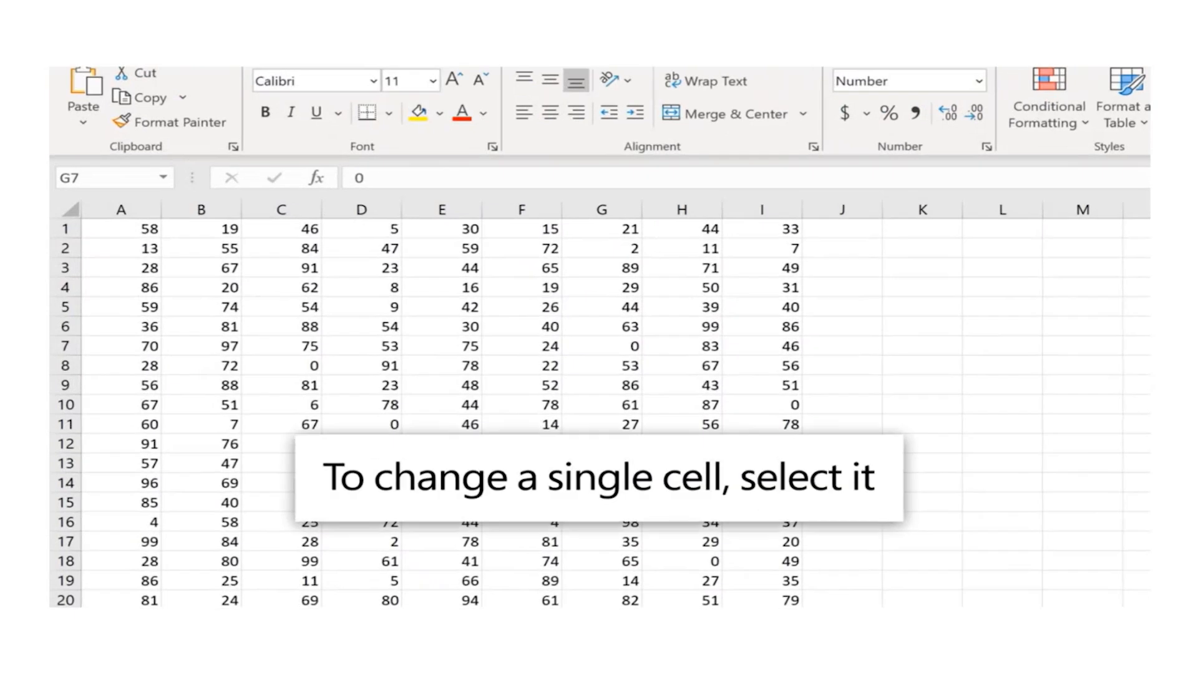
Apply the custom number format 0;-0;;@ to cell G7 to hide its zero
left_click(603, 342)
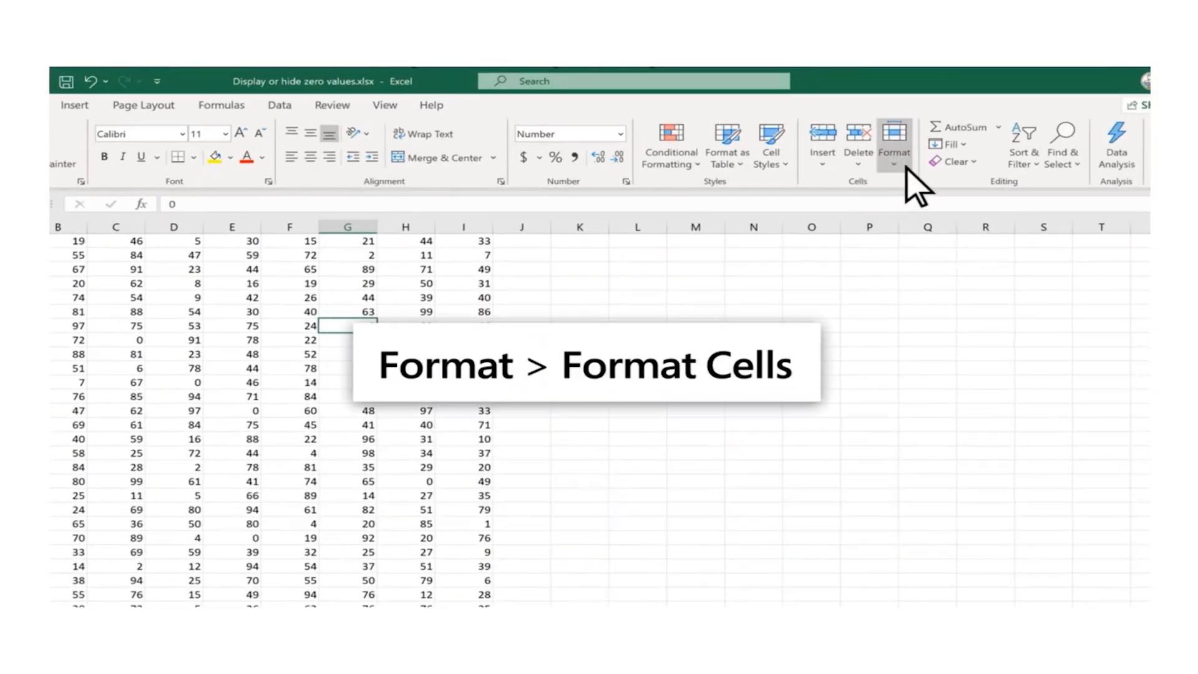
left_click(906, 166)
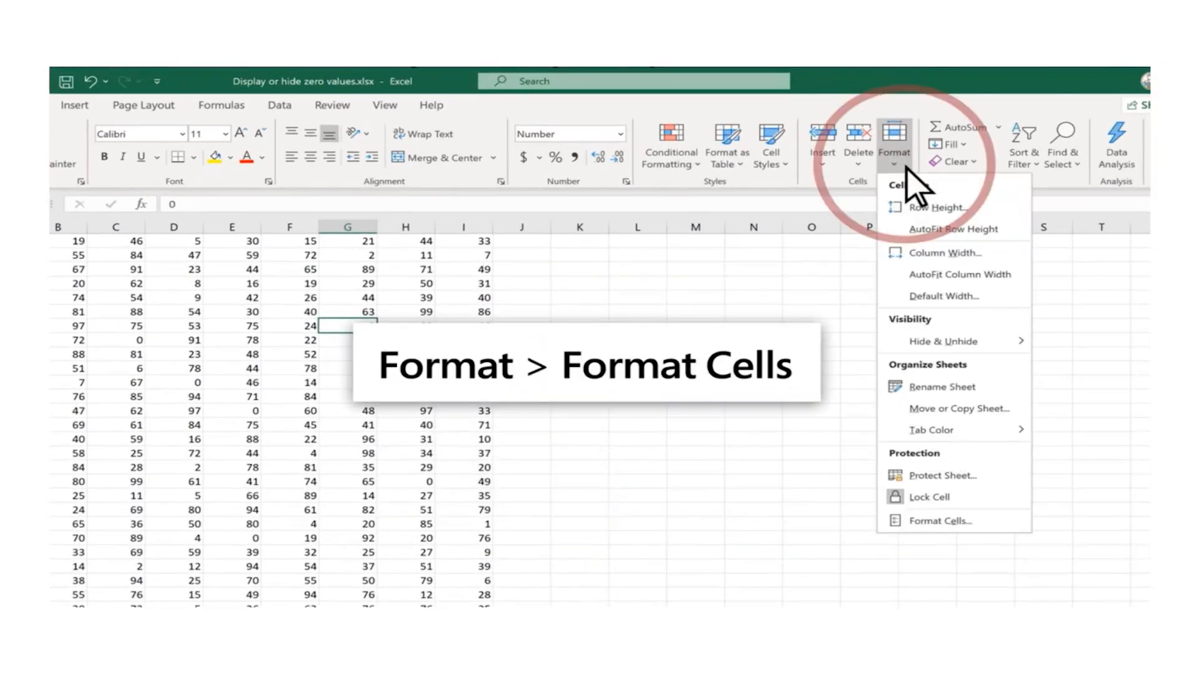
left_click(942, 519)
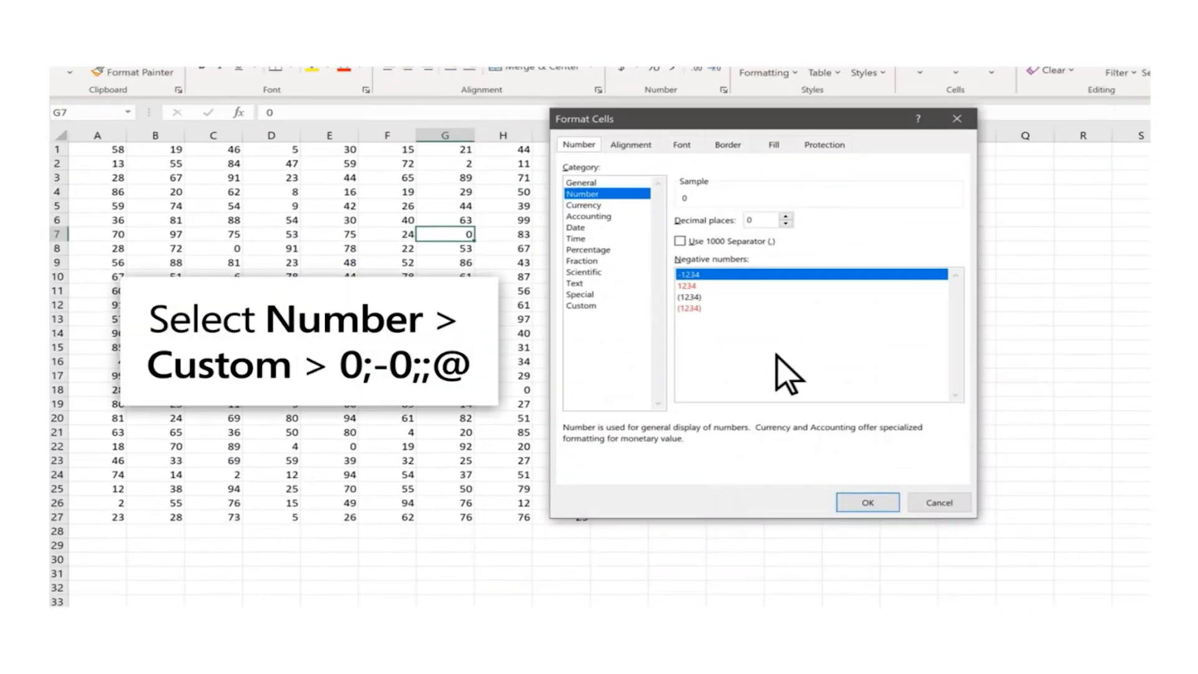
left_click(600, 306)
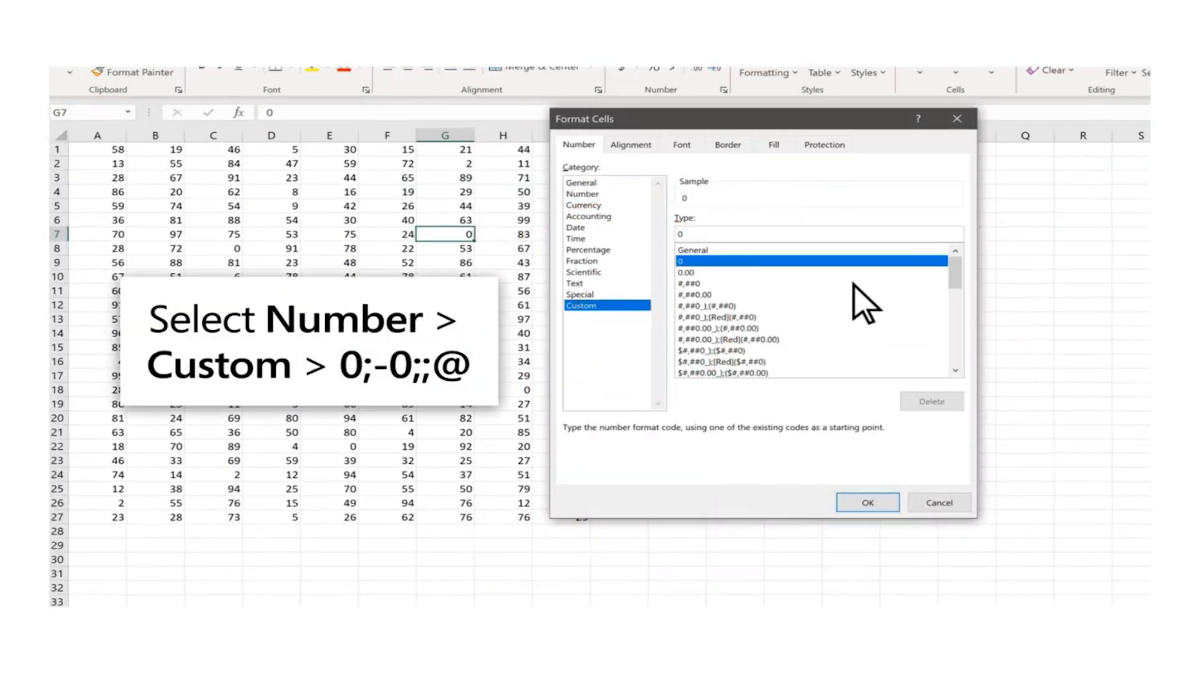
left_click_drag(957, 275, 941, 352)
left_click(768, 362)
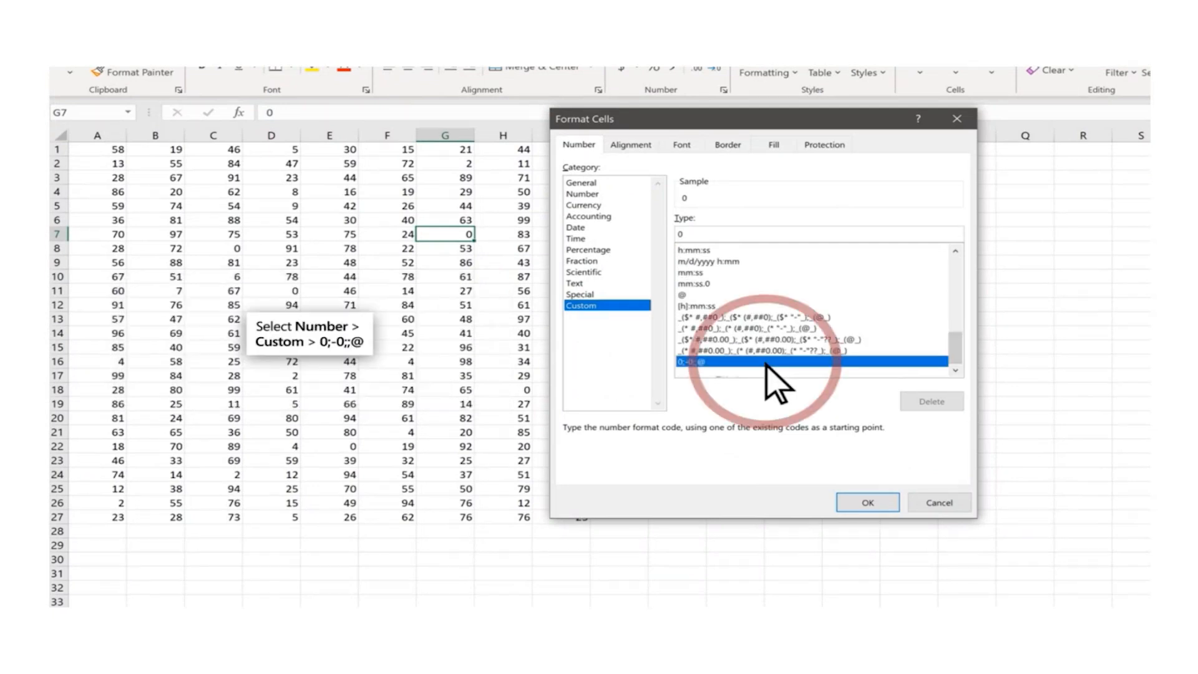
left_click(868, 502)
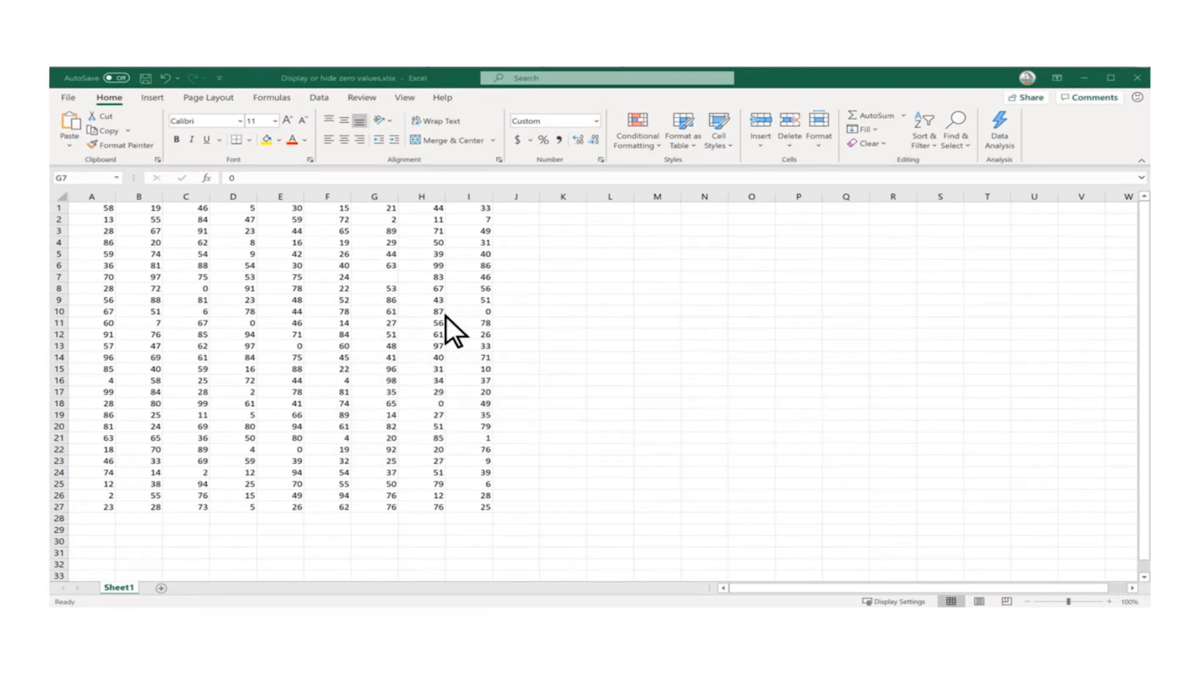
Set the number format of cell G7 to General
left_click(391, 279)
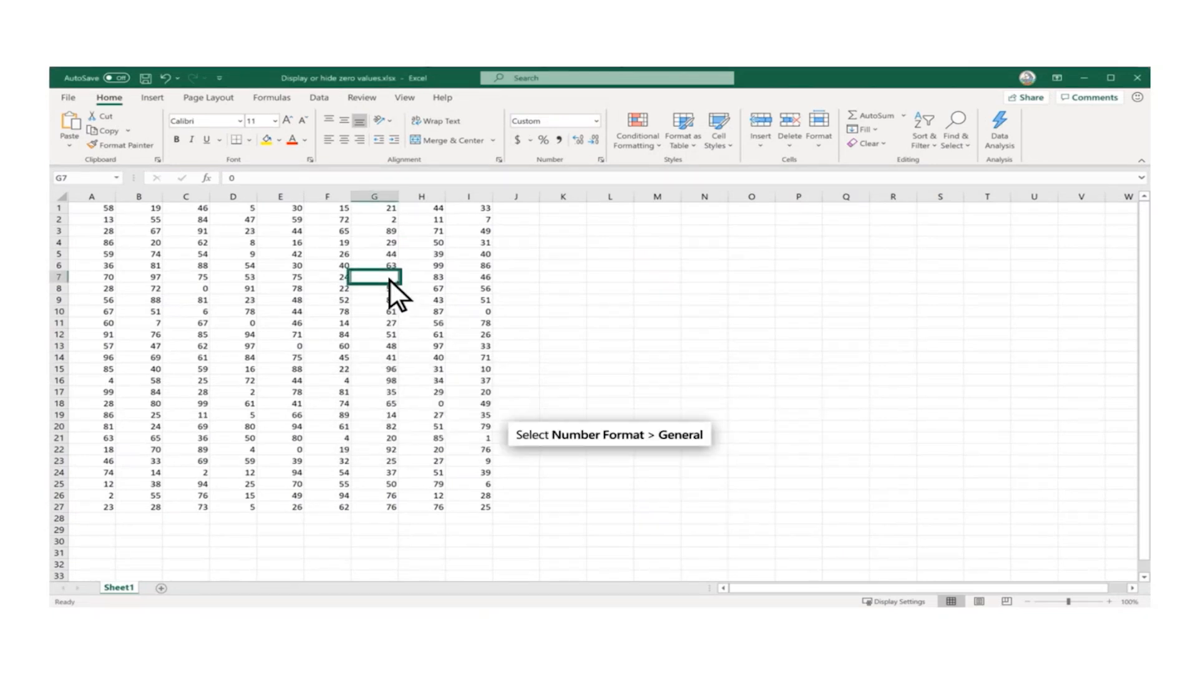
left_click(596, 120)
left_click(600, 144)
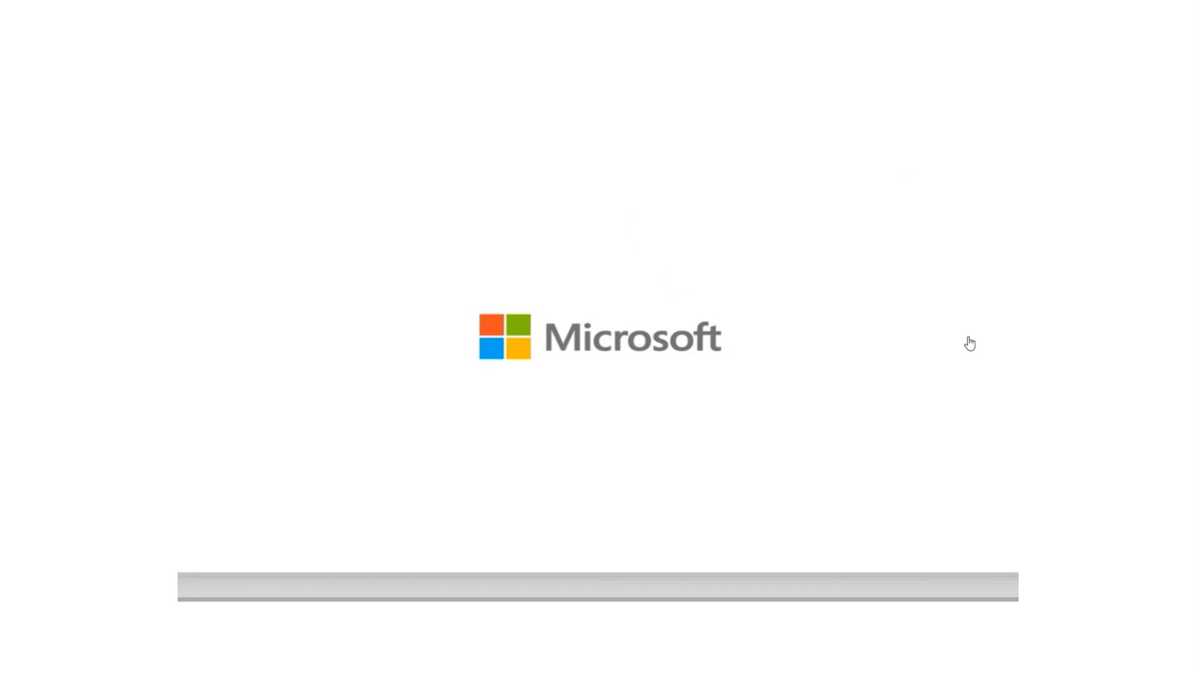
left_click(1112, 351)
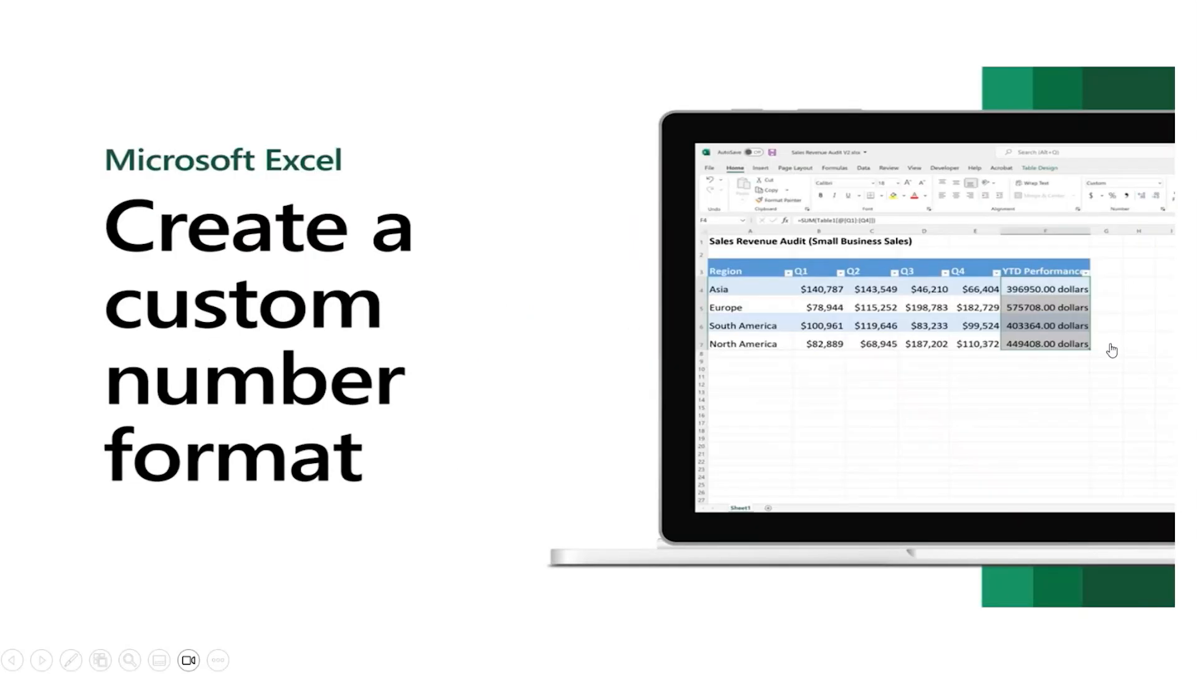
left_click(1113, 351)
Apply the custom number format 0.00" dollars" to the YTD Performance values
left_click(523, 348)
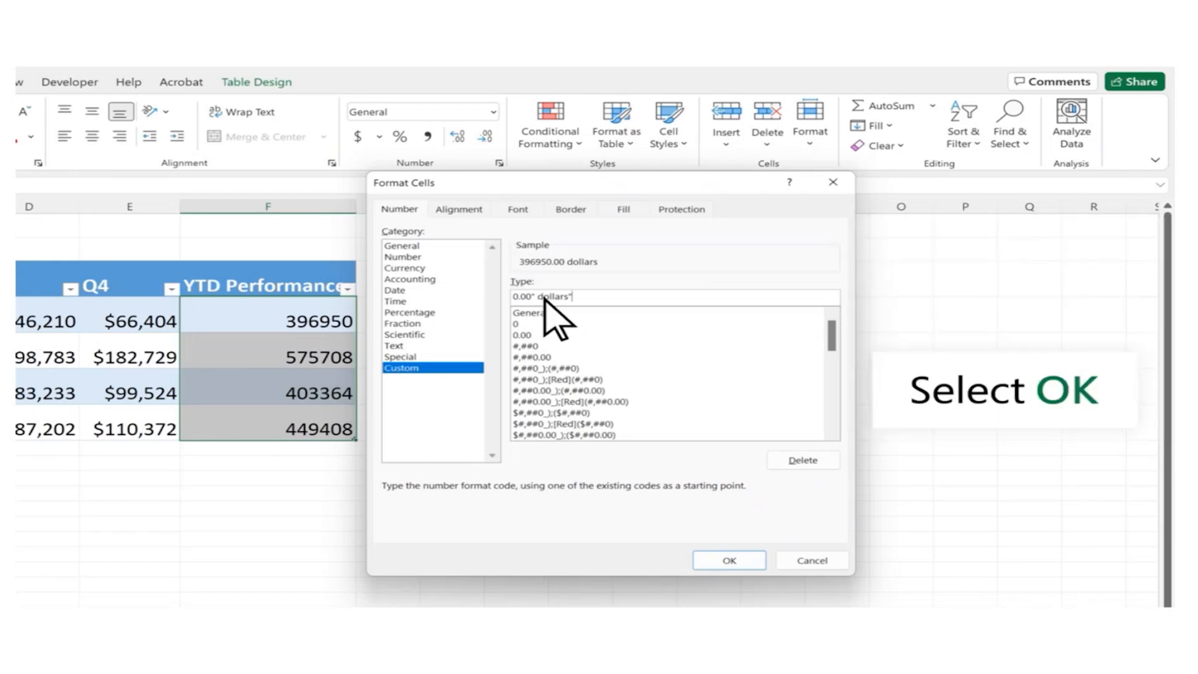
left_click(752, 562)
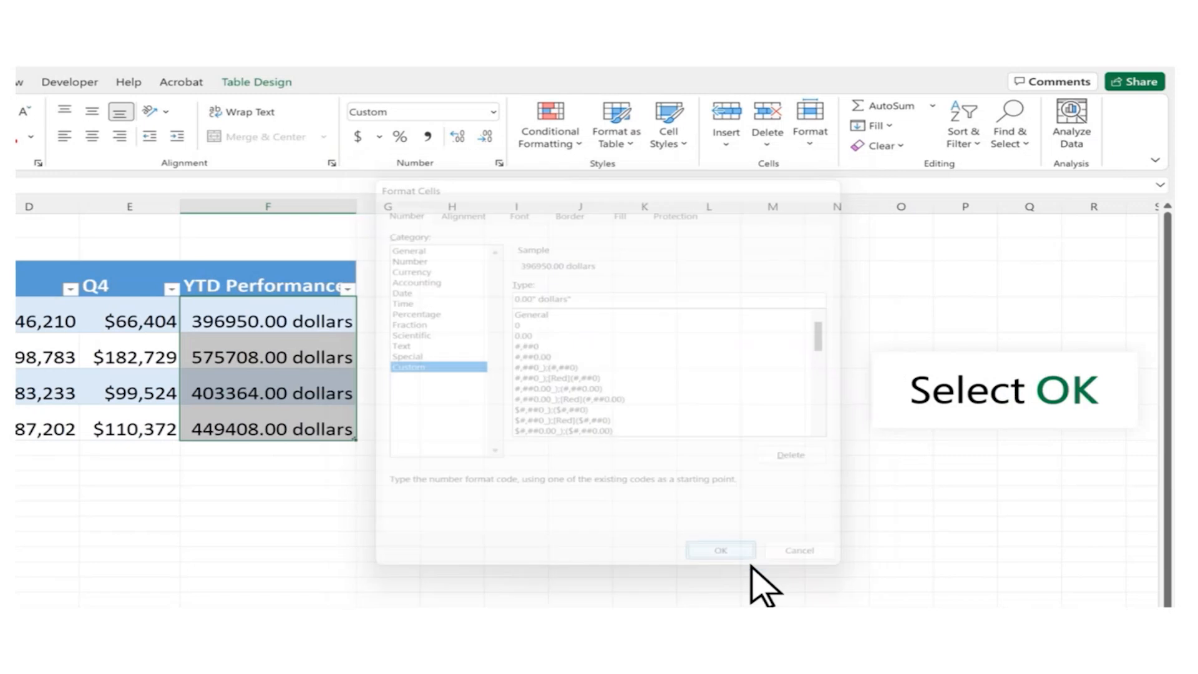
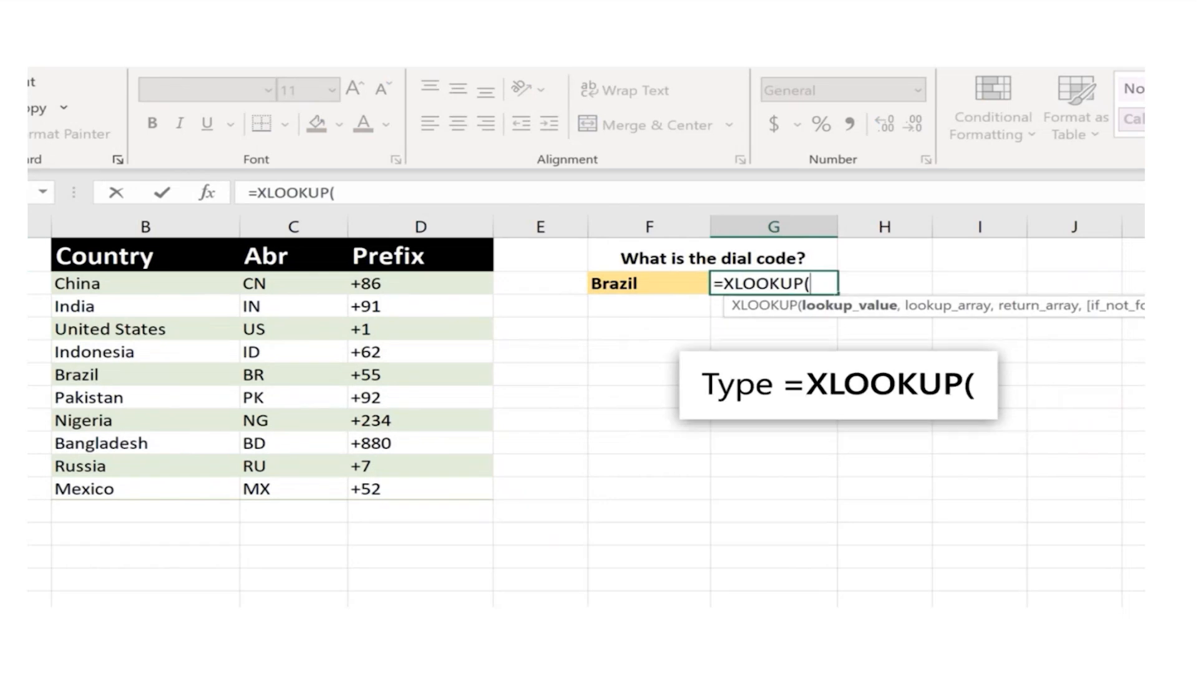
Complete the XLOOKUP formula in G2 with lookup value F2, lookup array B2:B11 and return array D2:D11
left_click(687, 282)
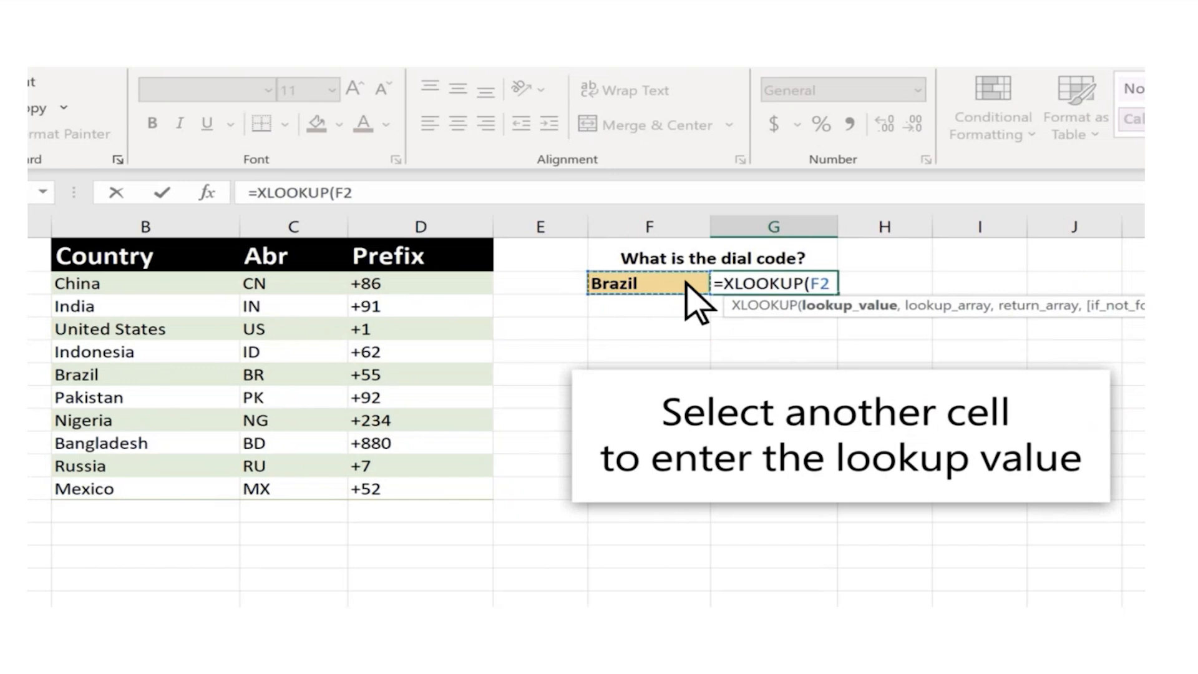
type(",")
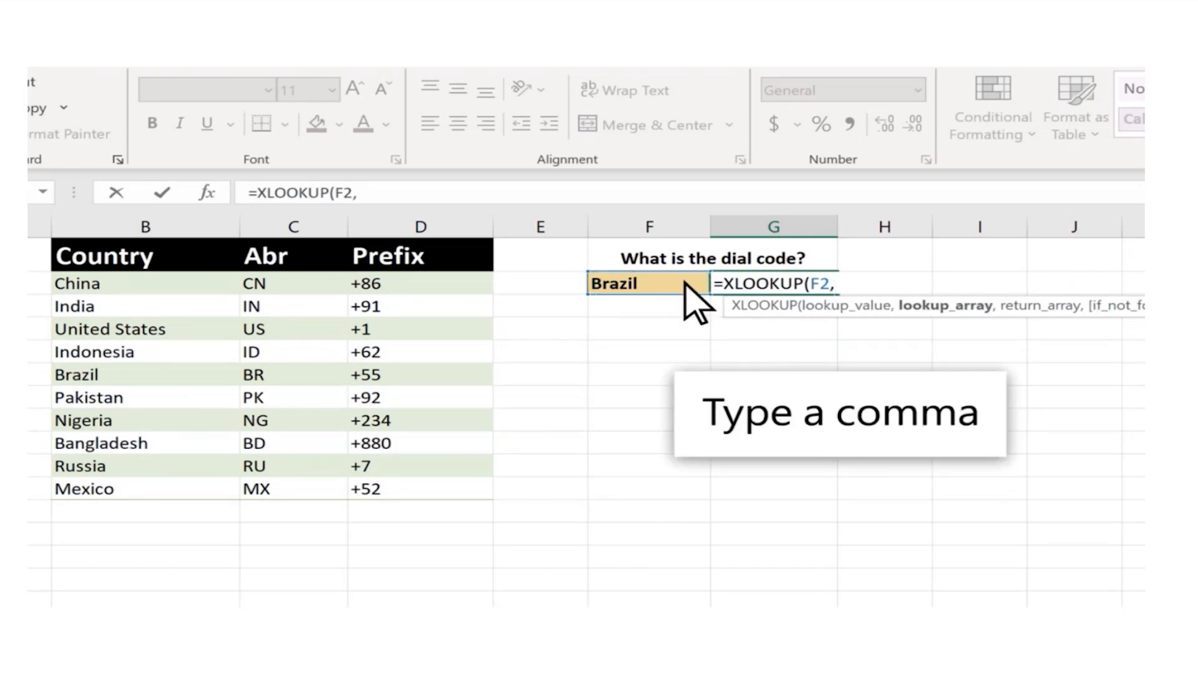
left_click_drag(221, 283, 223, 480)
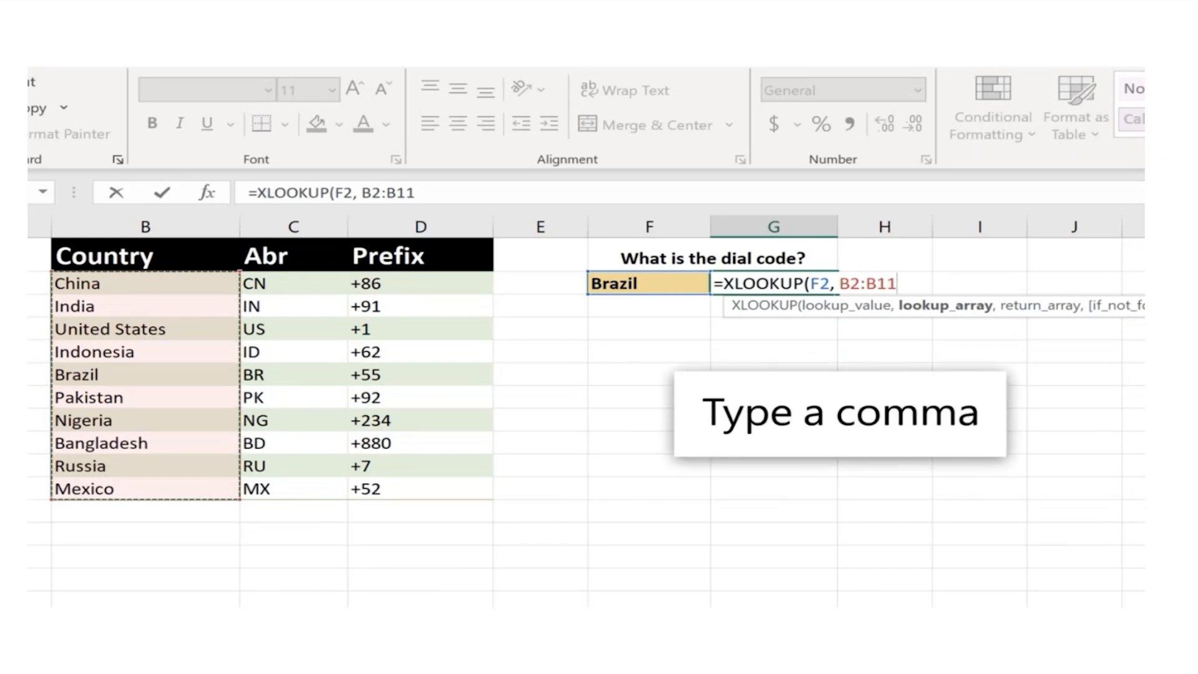
type(",")
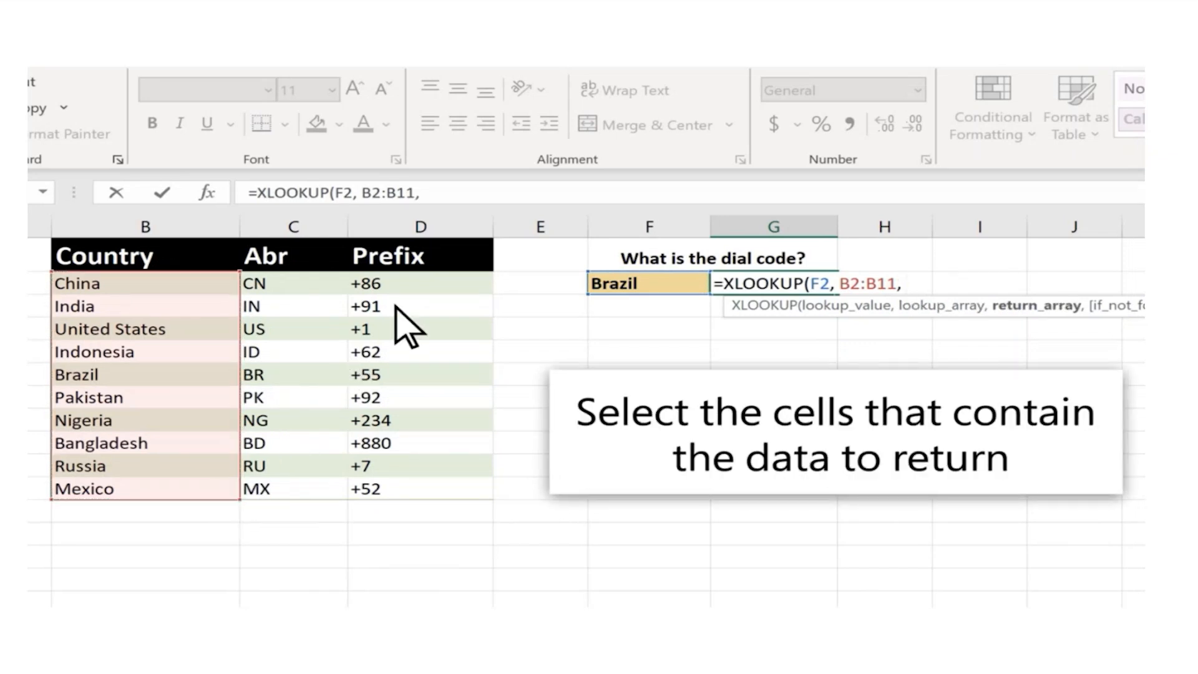
left_click_drag(420, 282, 434, 490)
type(")")
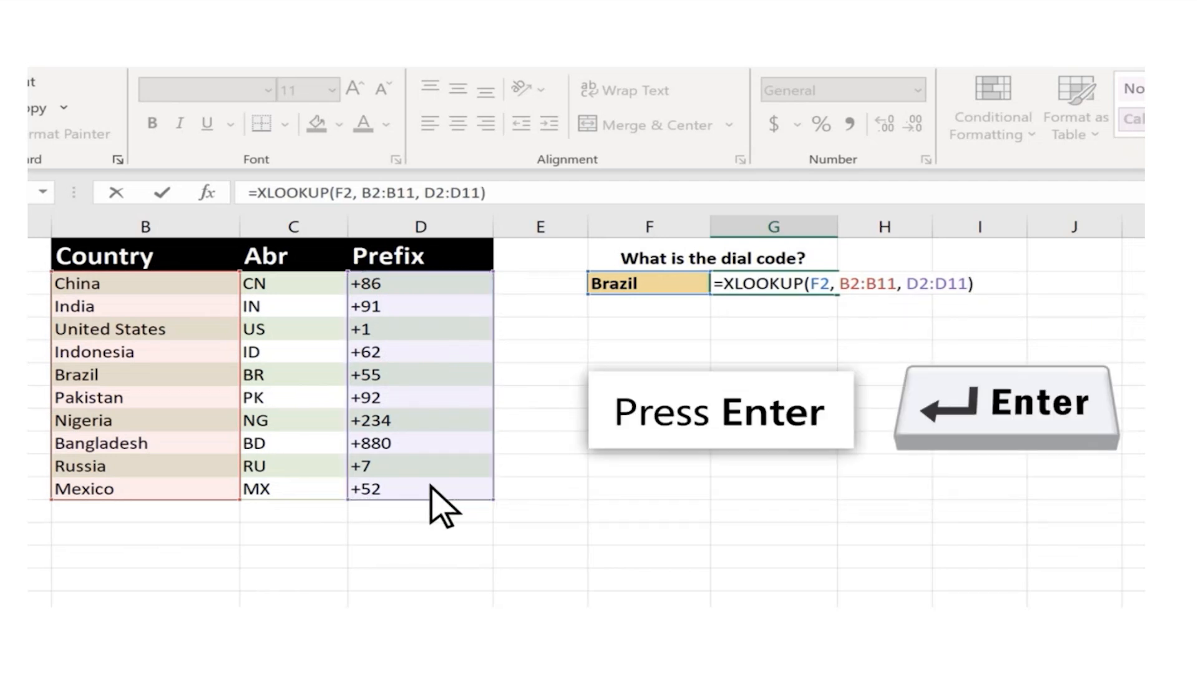
key("Return")
Change the lookup country in cell F2 to China
key("Up")
key("Left")
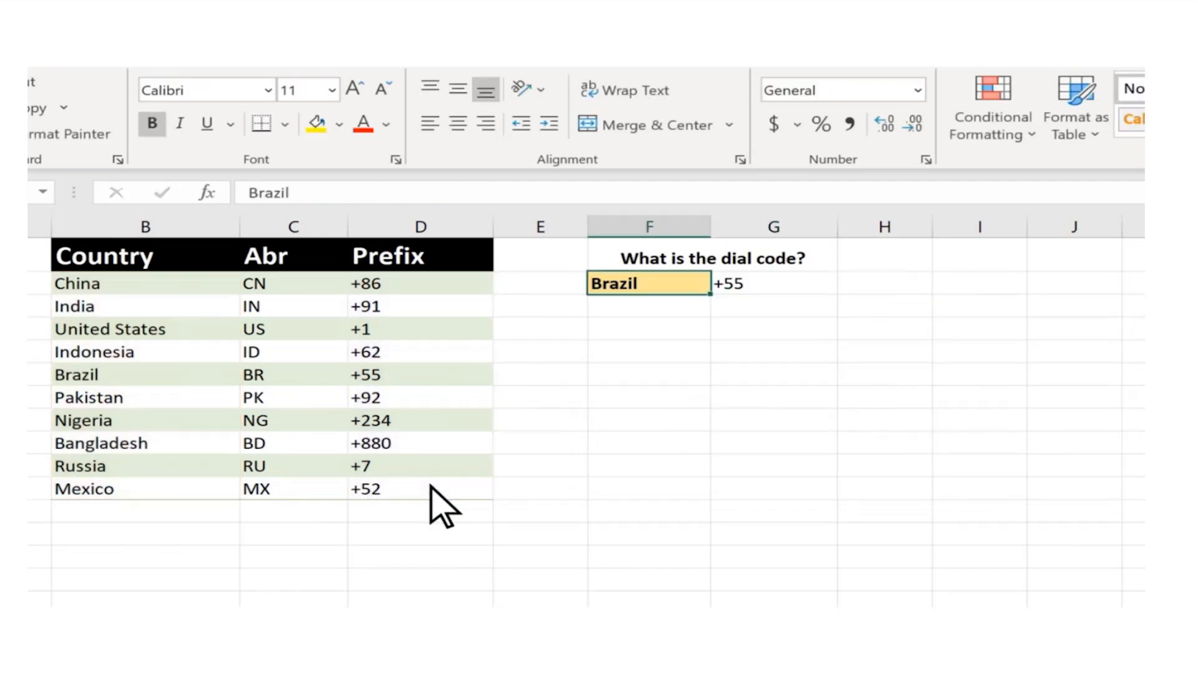
double_click(660, 281)
type("China")
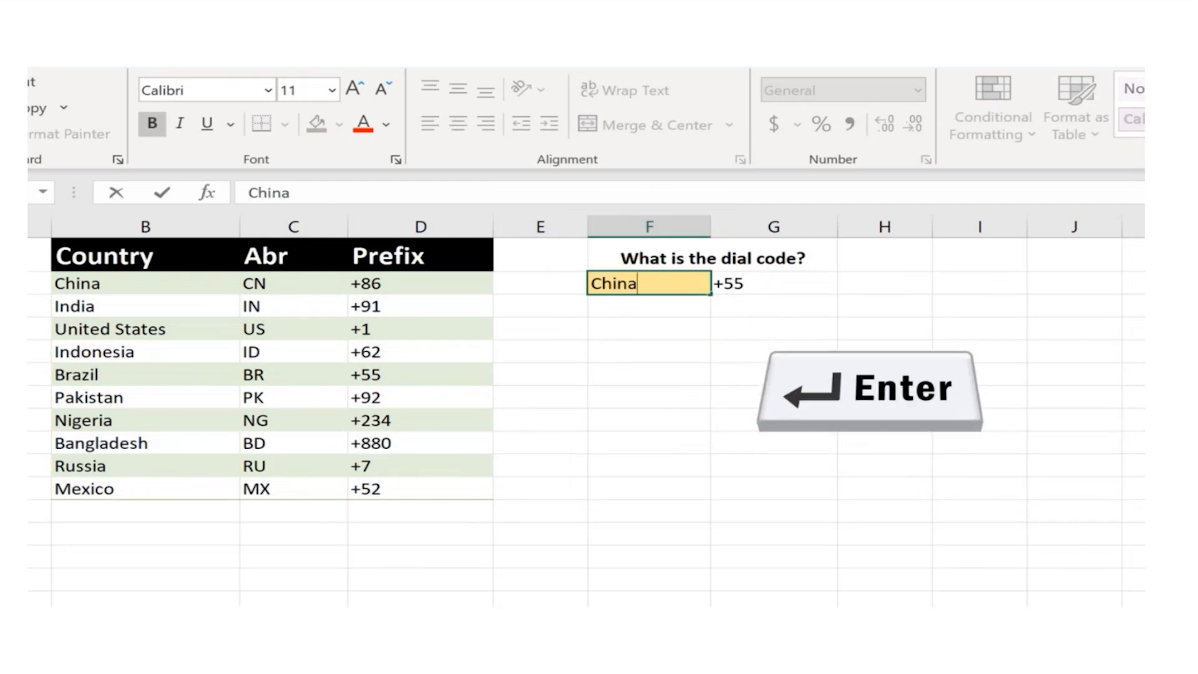
key("Return")
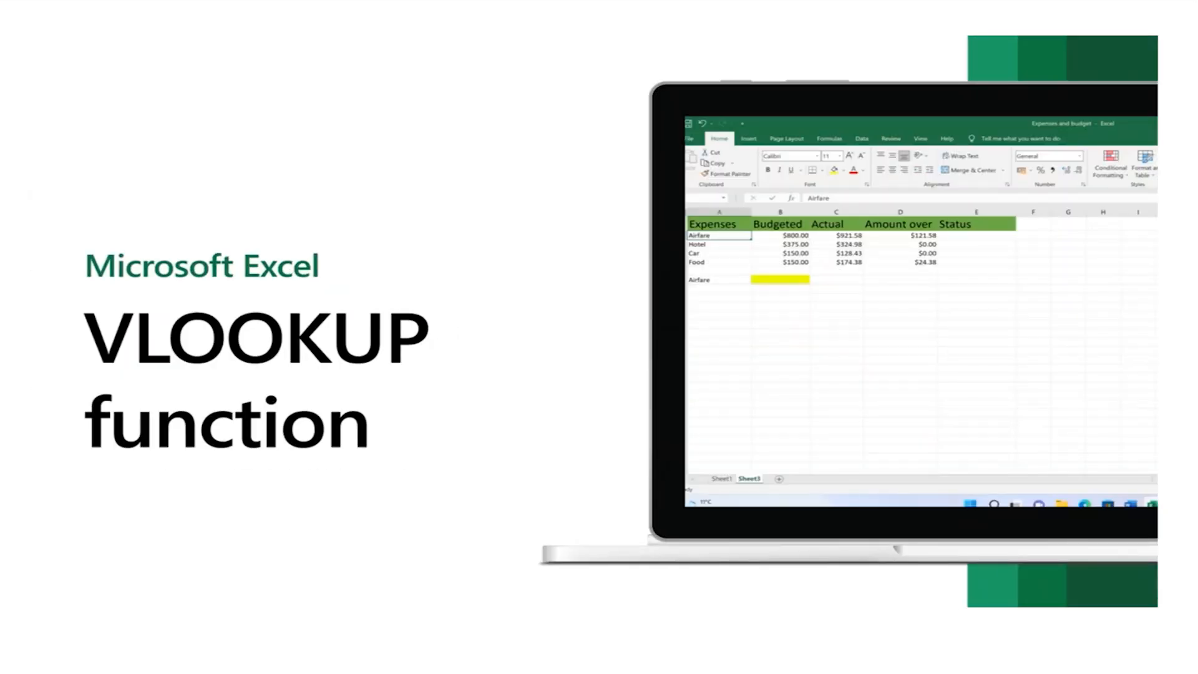
left_click(444, 297)
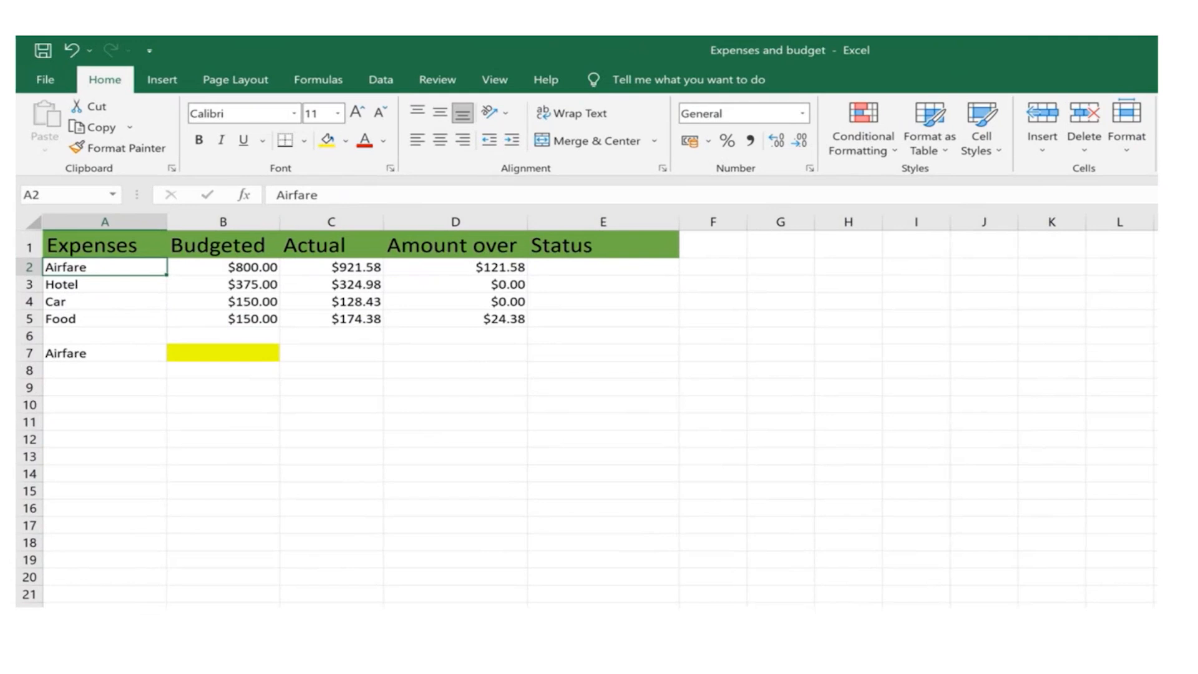
Start a VLOOKUP formula in cell B7 with A2 as the lookup value and A2:B5 as the table array
left_click(241, 352)
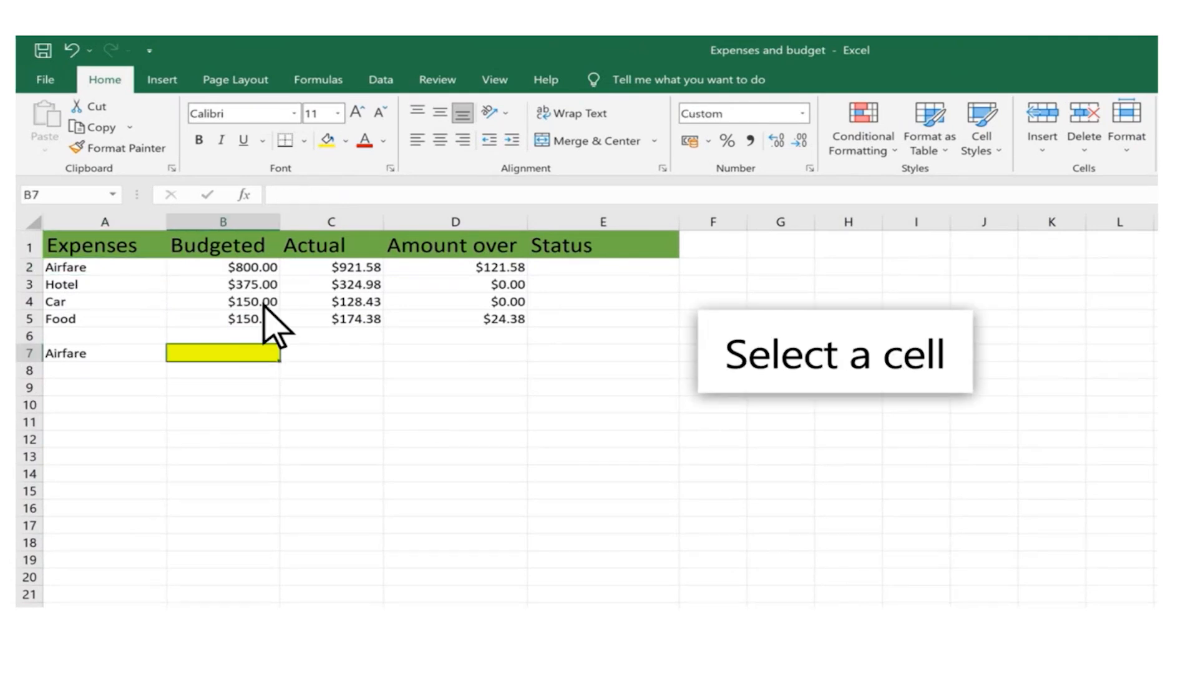
left_click(316, 198)
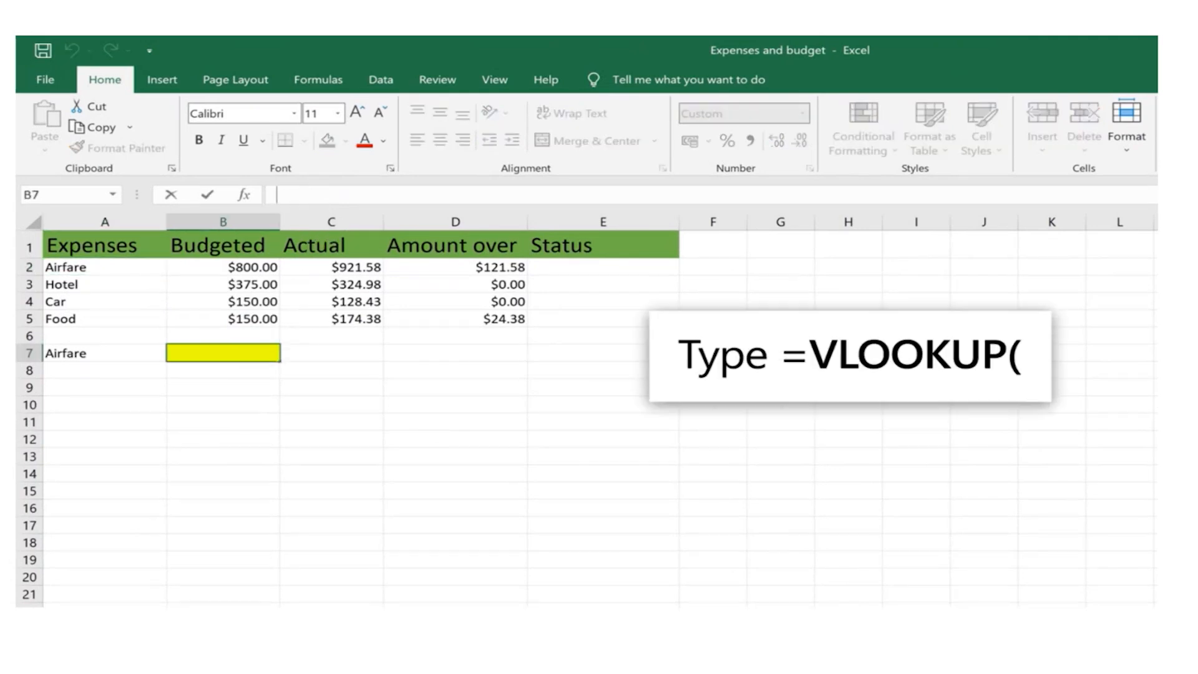
type("=VLOOKUP(")
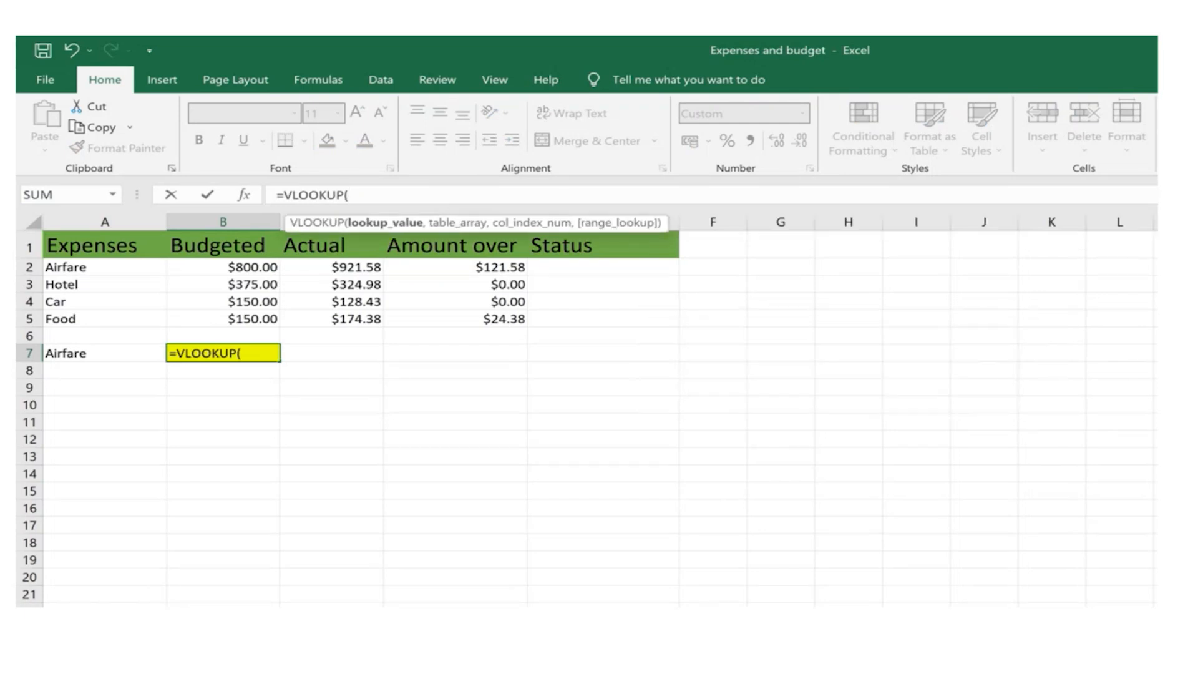
left_click(95, 267)
type(",")
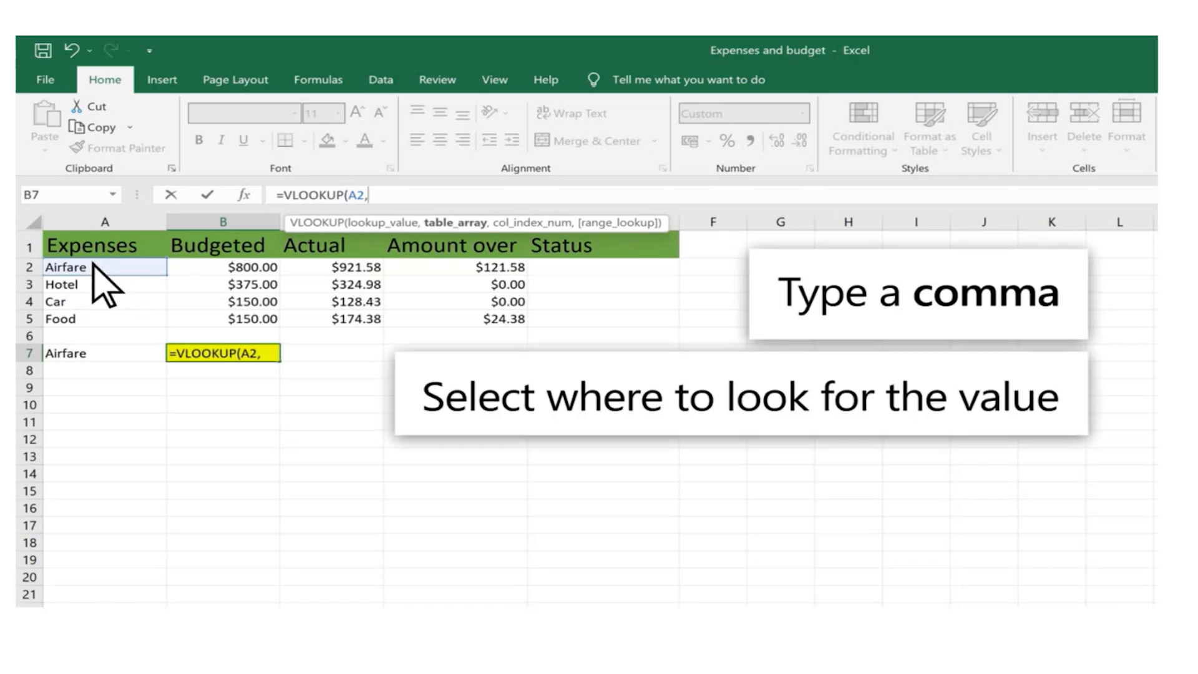
left_click_drag(93, 265, 261, 319)
type(",")
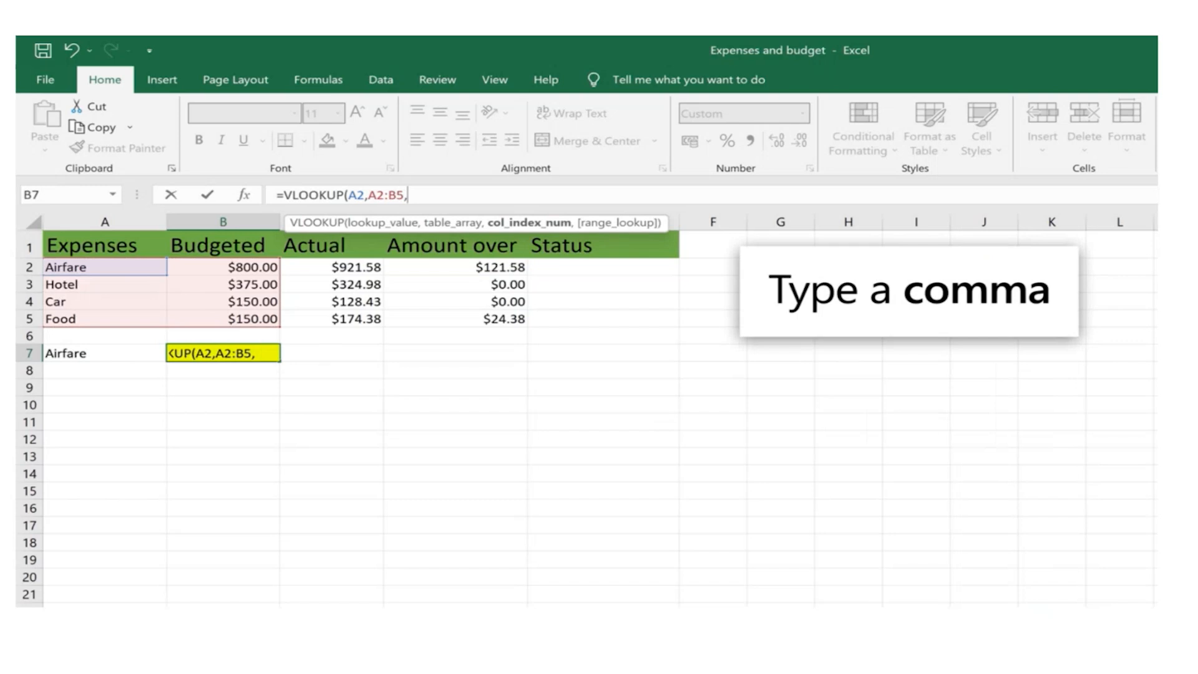
type(" 2")
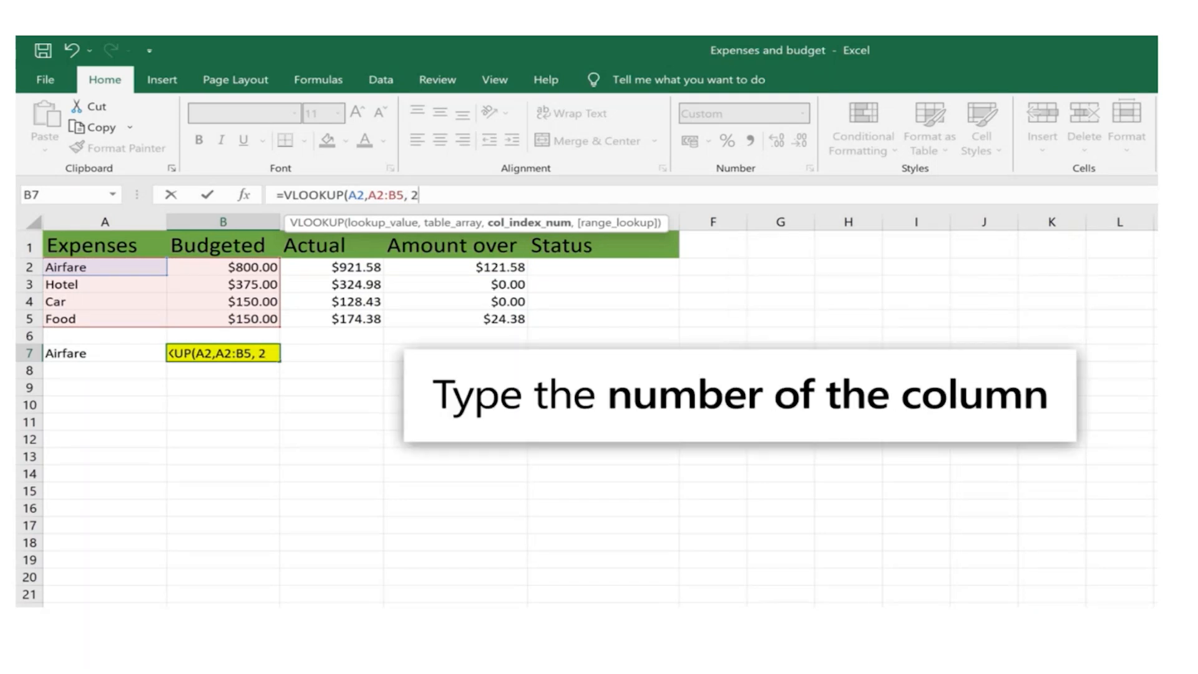
type(",")
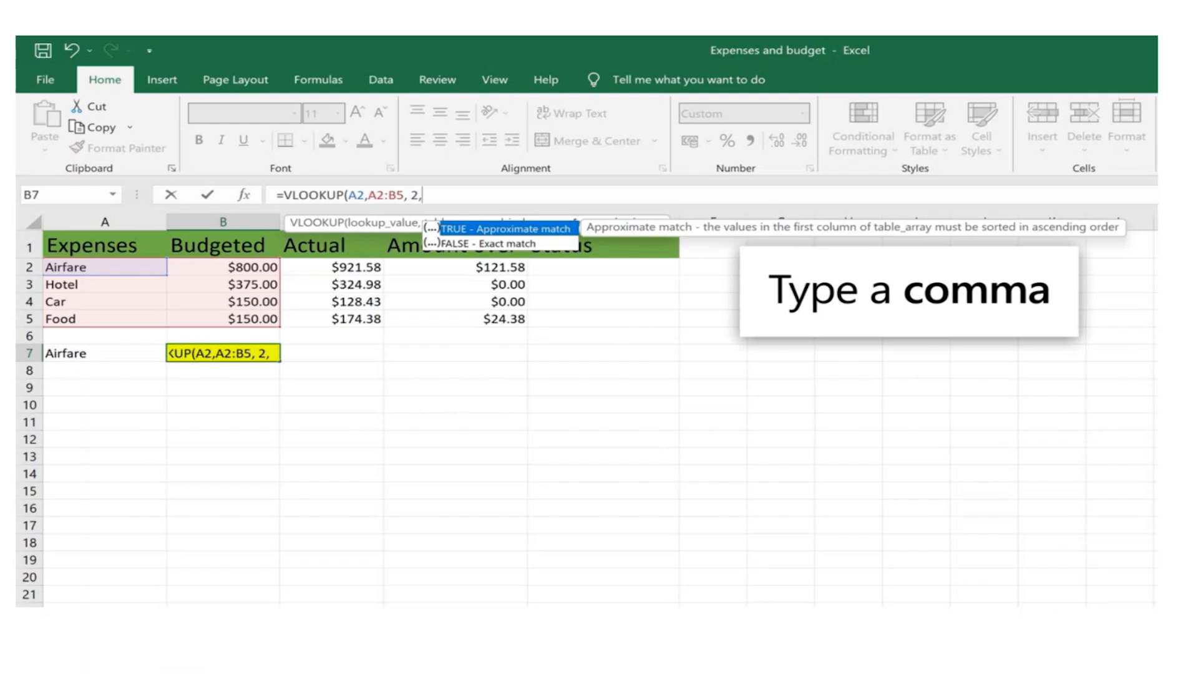
type(" FA")
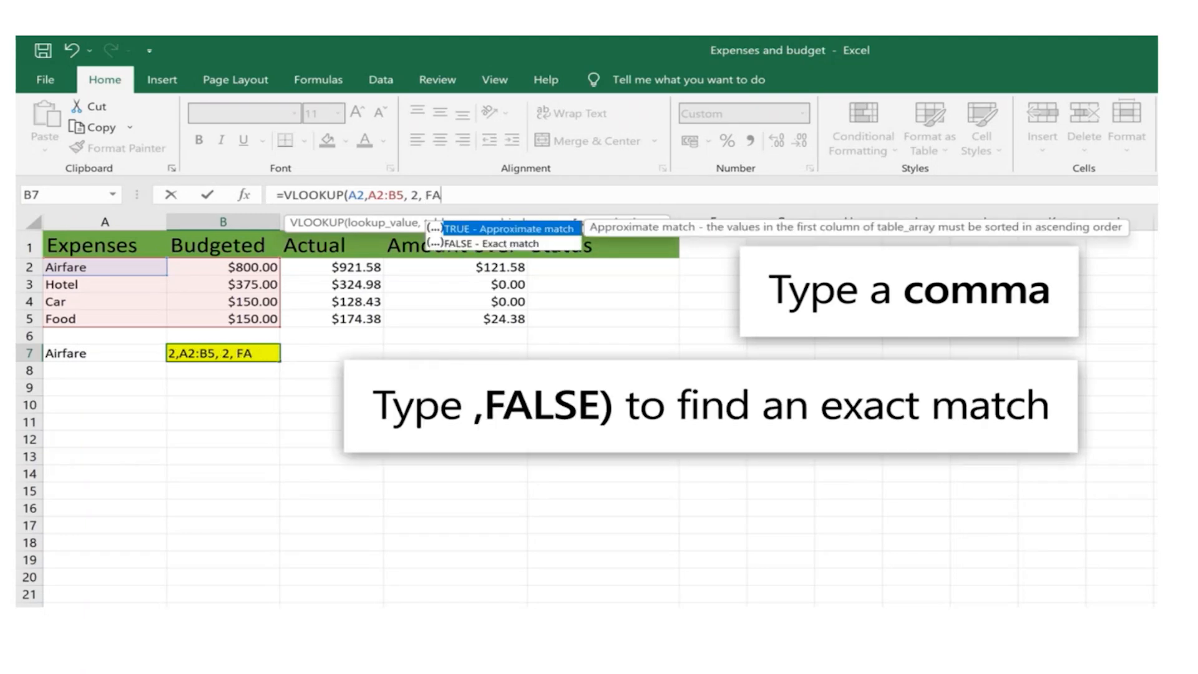
type("LSE)")
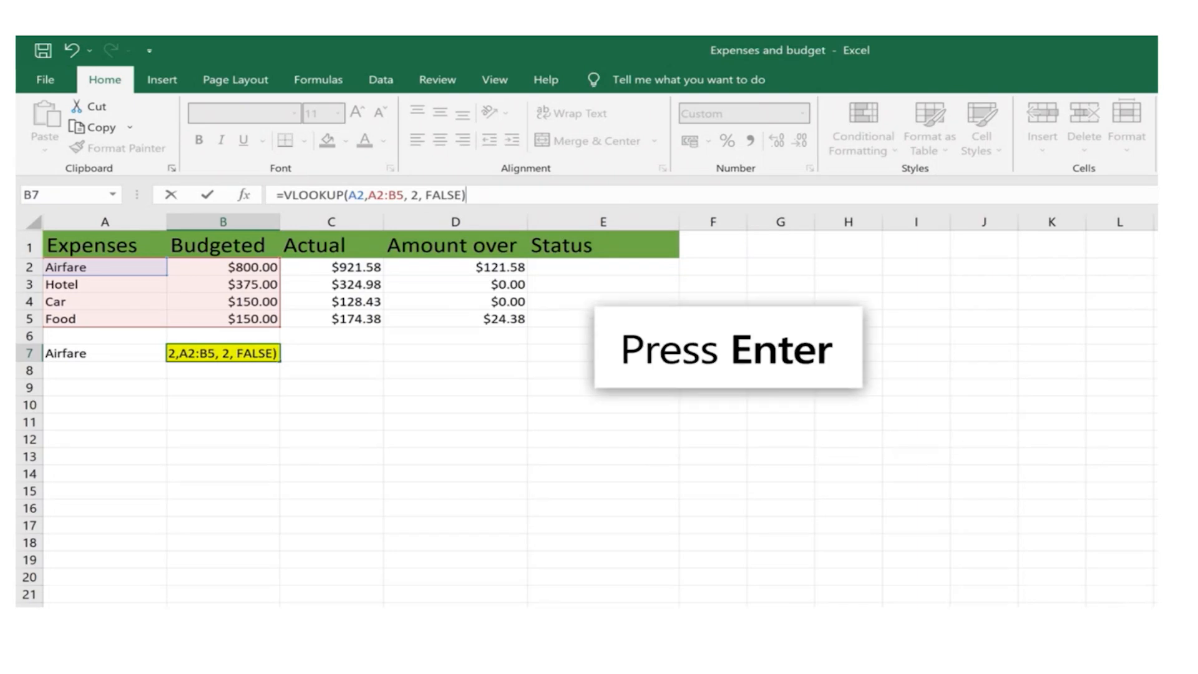
Finish the VLOOKUP formula in B7 with column index 2 and FALSE for an exact match
key("Return")
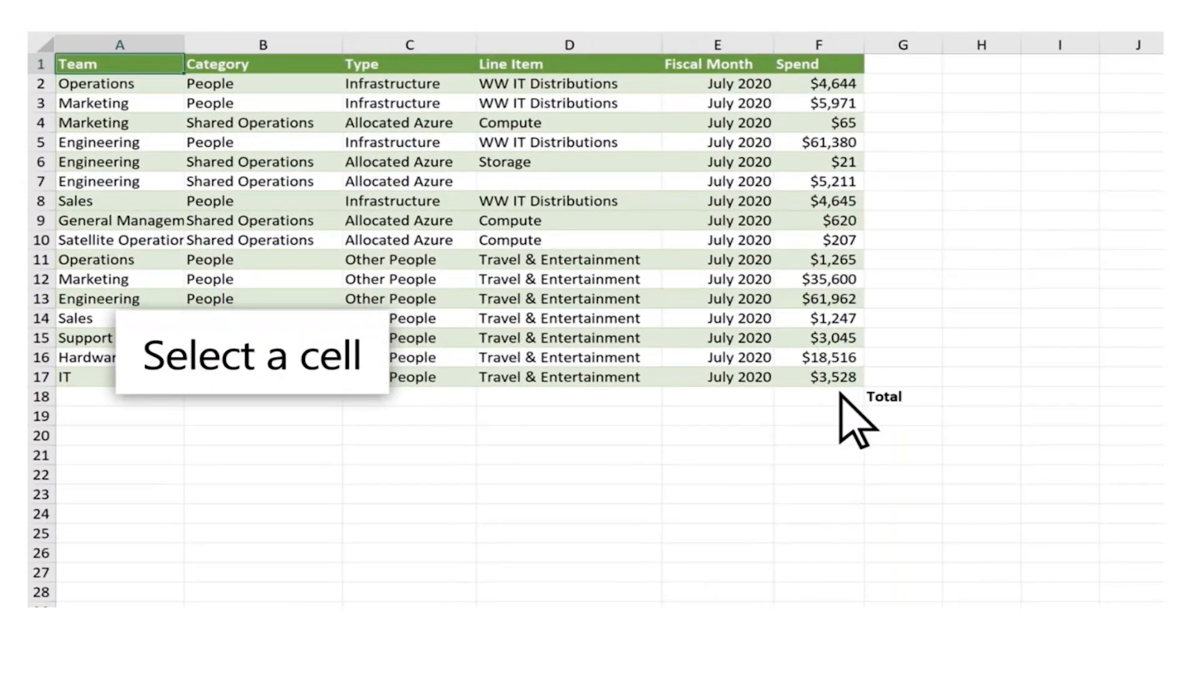
Total the Spend column in cell F18 with the formula =SUM(F2:F17)
left_click(679, 396)
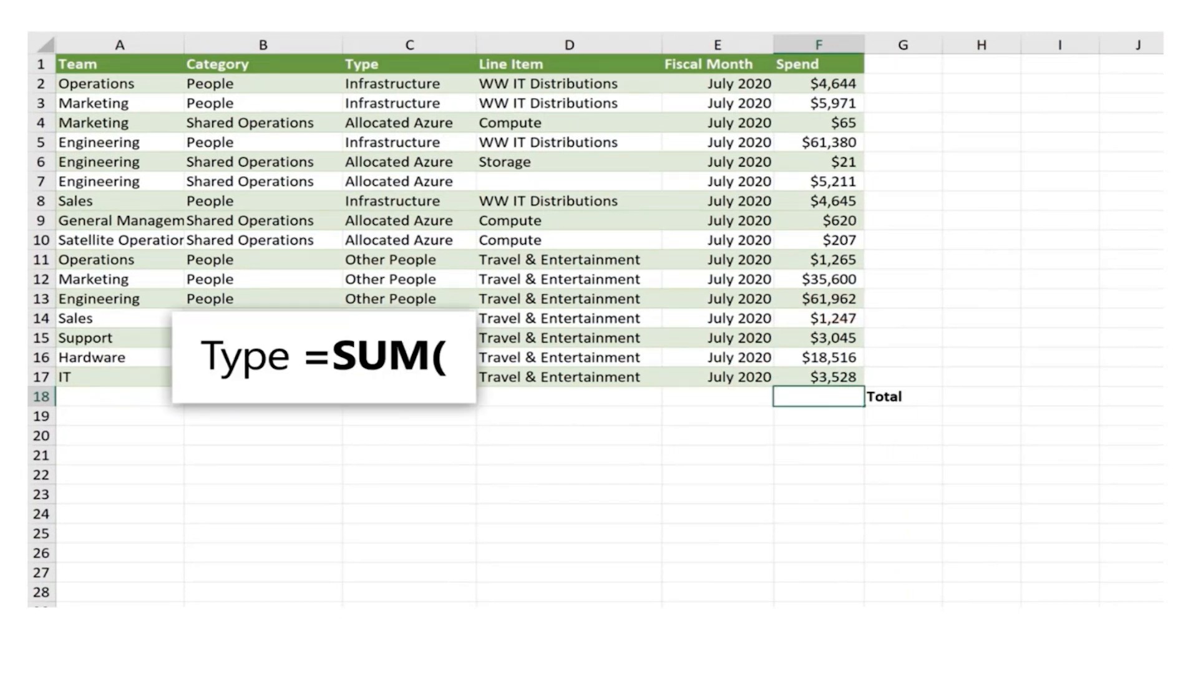
type("=SUM(")
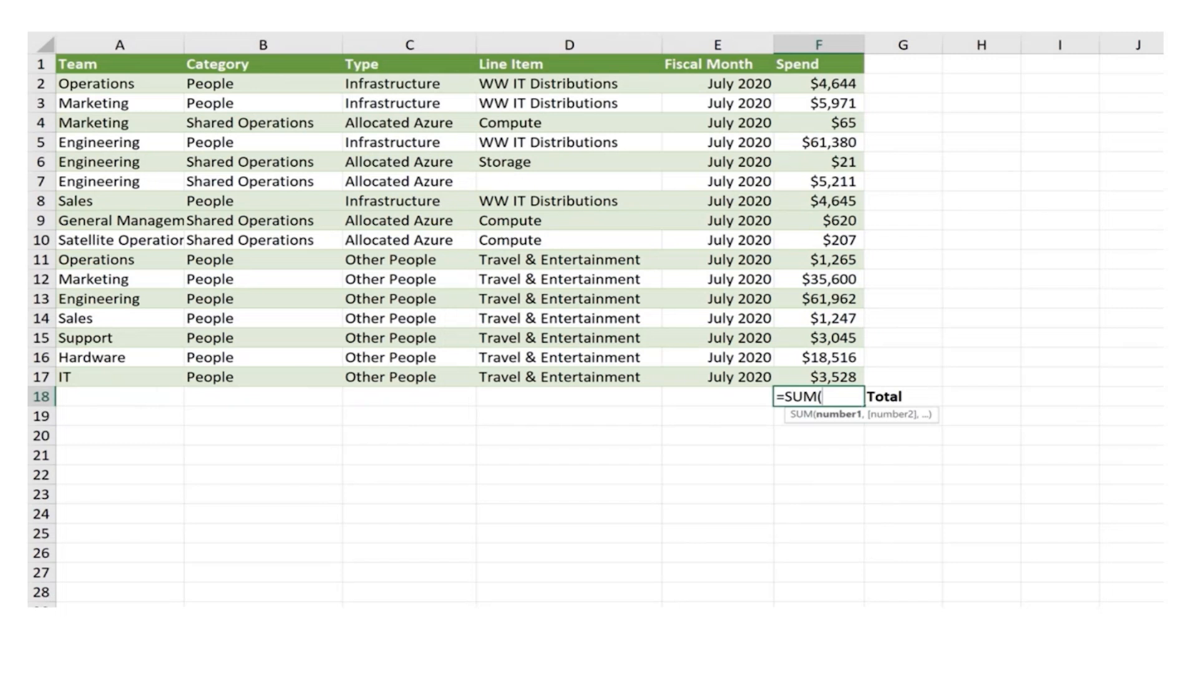
left_click_drag(830, 85, 831, 377)
type(")")
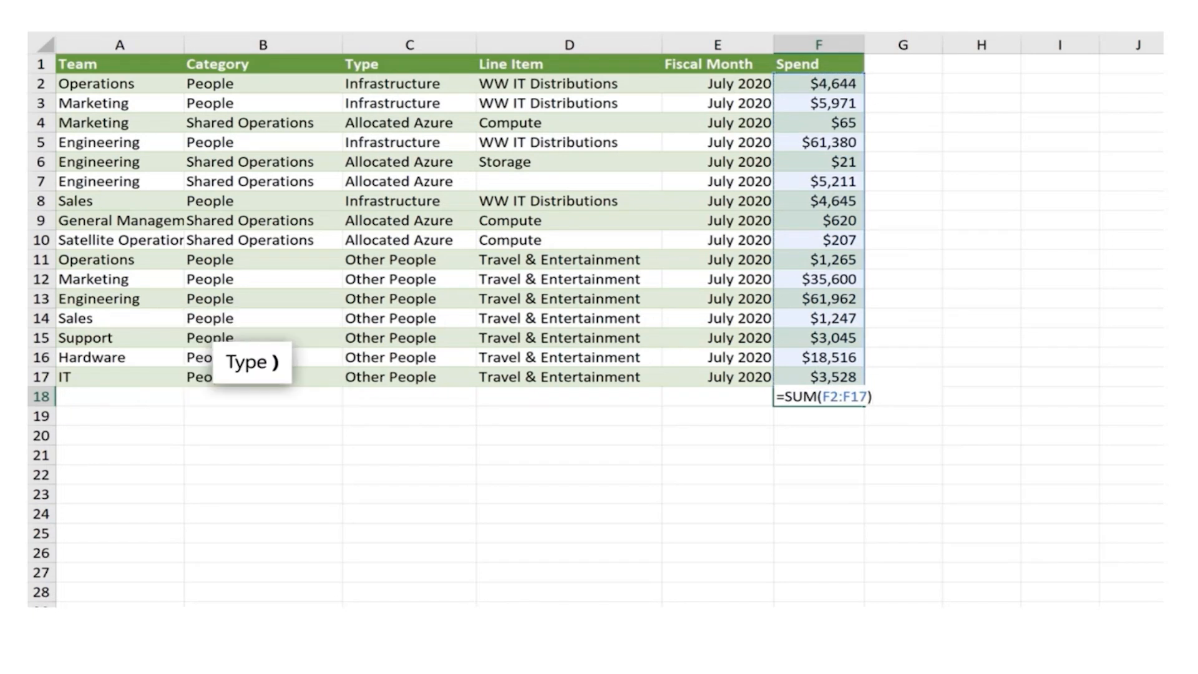
key("Return")
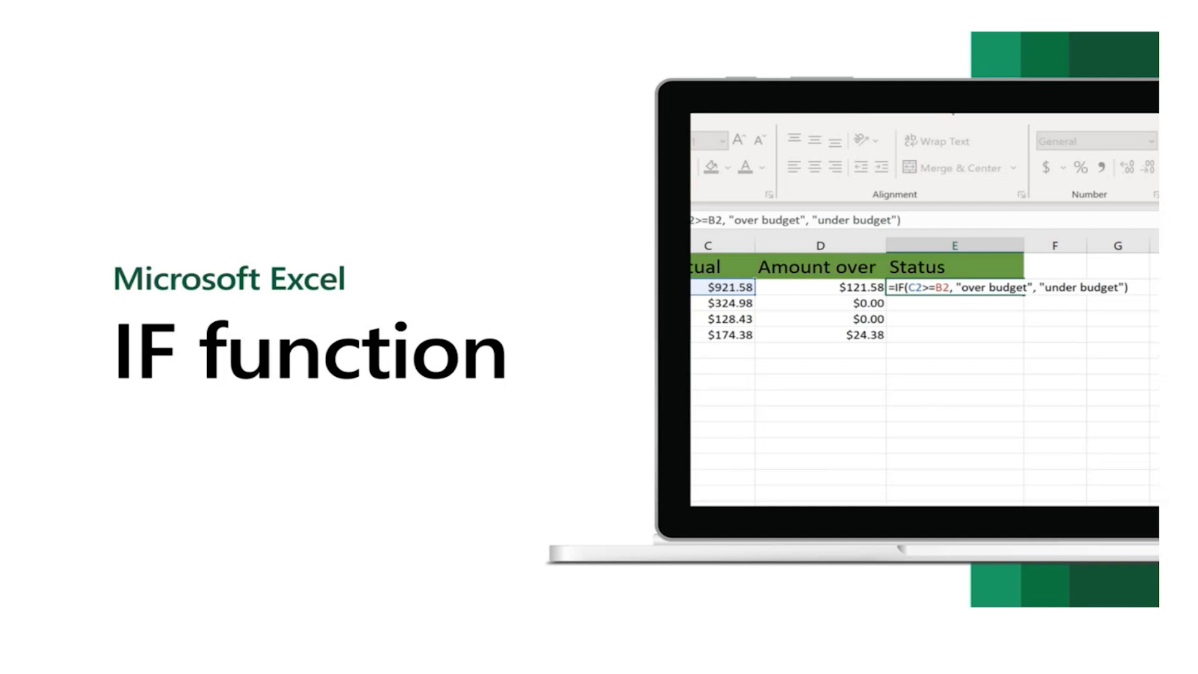
mouse_move(468, 243)
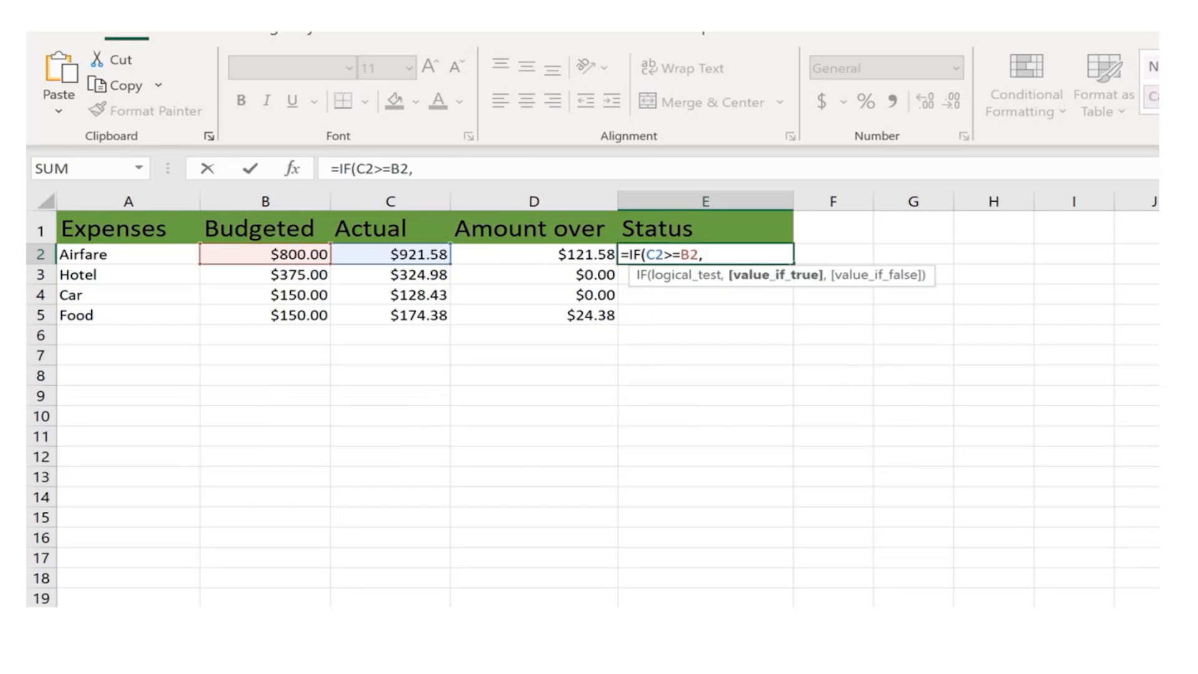
Finish the IF formula in E2 with "over budget" if true and "under budget" if false, and fill it down to E5
type("\"over budget\"")
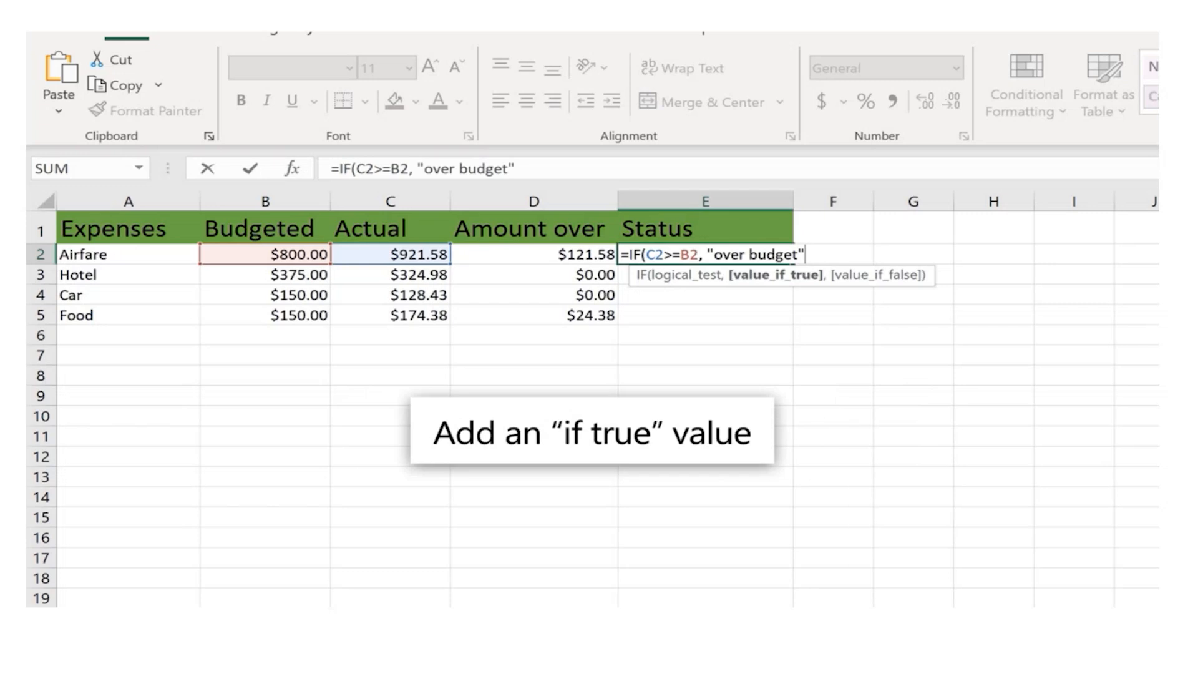
type(",")
type(" \"under ")
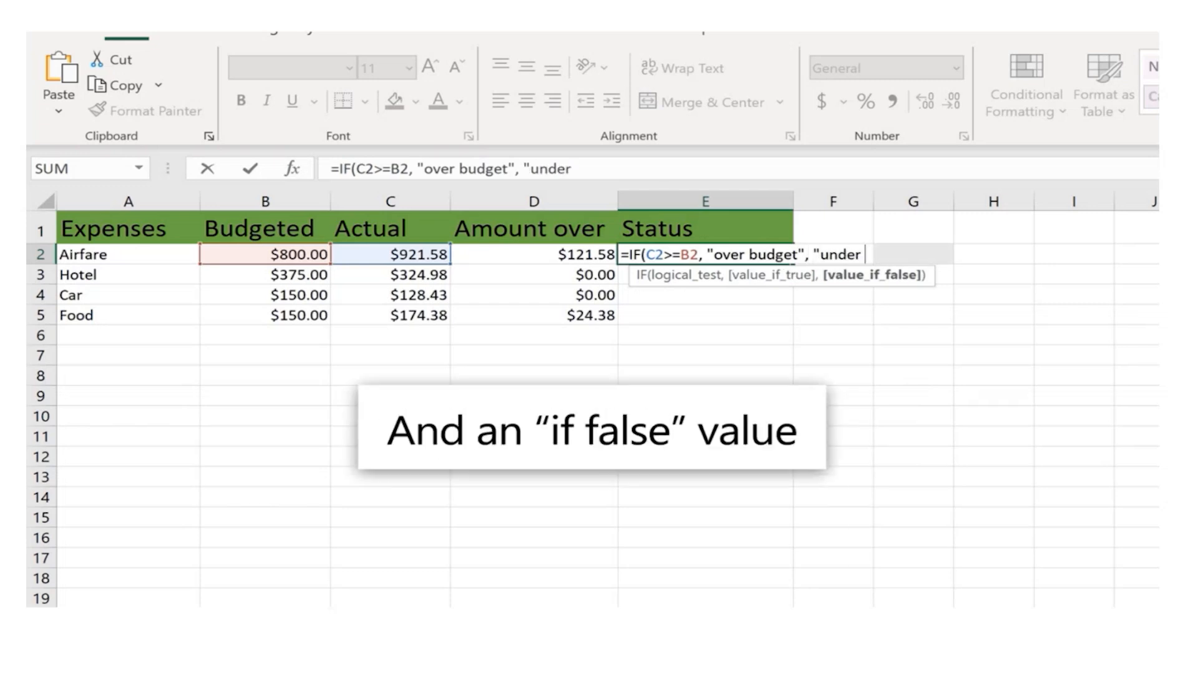
type("budget\")")
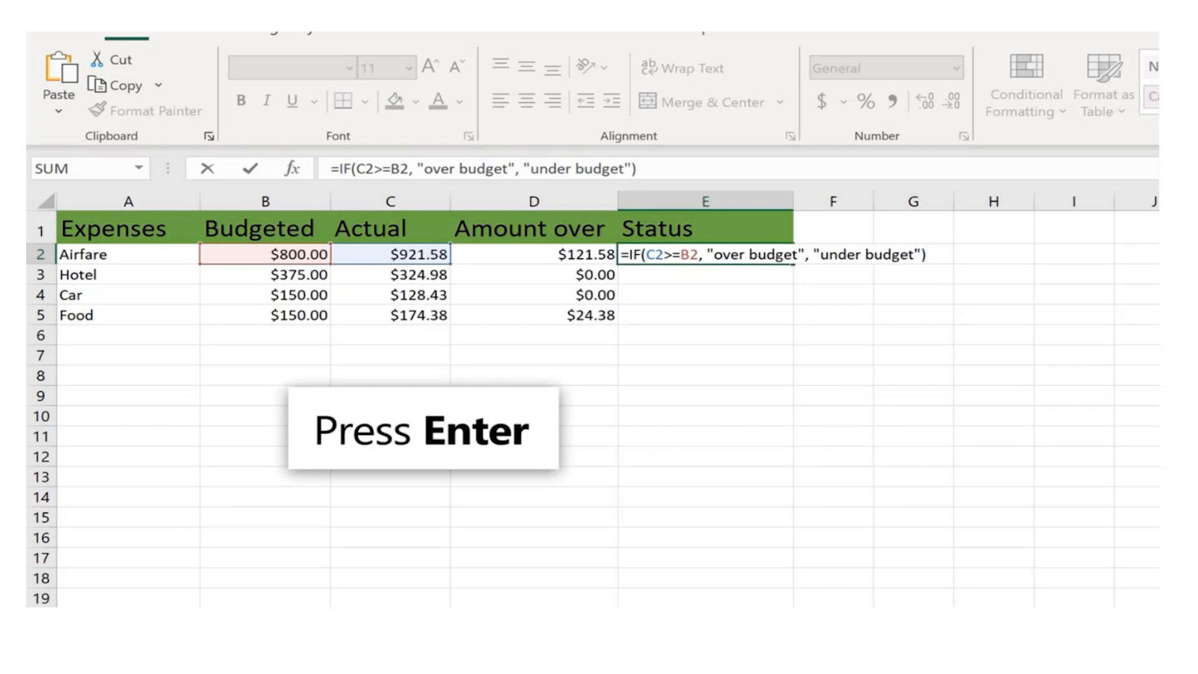
key("Return")
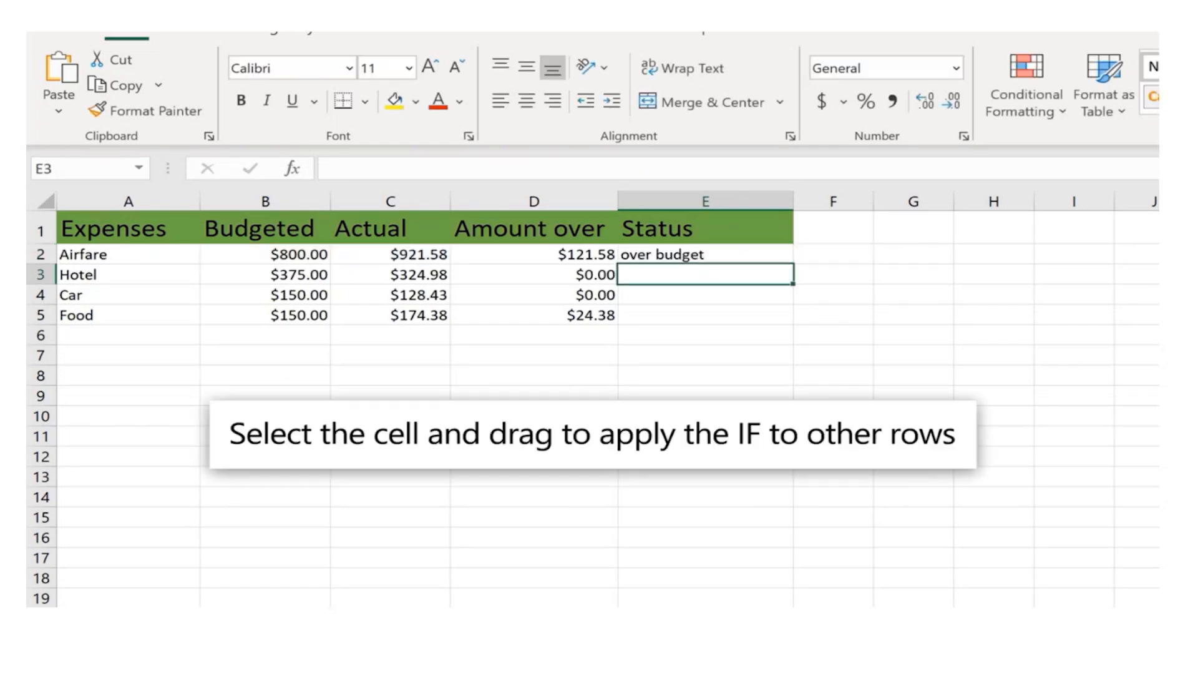
left_click(696, 260)
left_click_drag(792, 265, 794, 323)
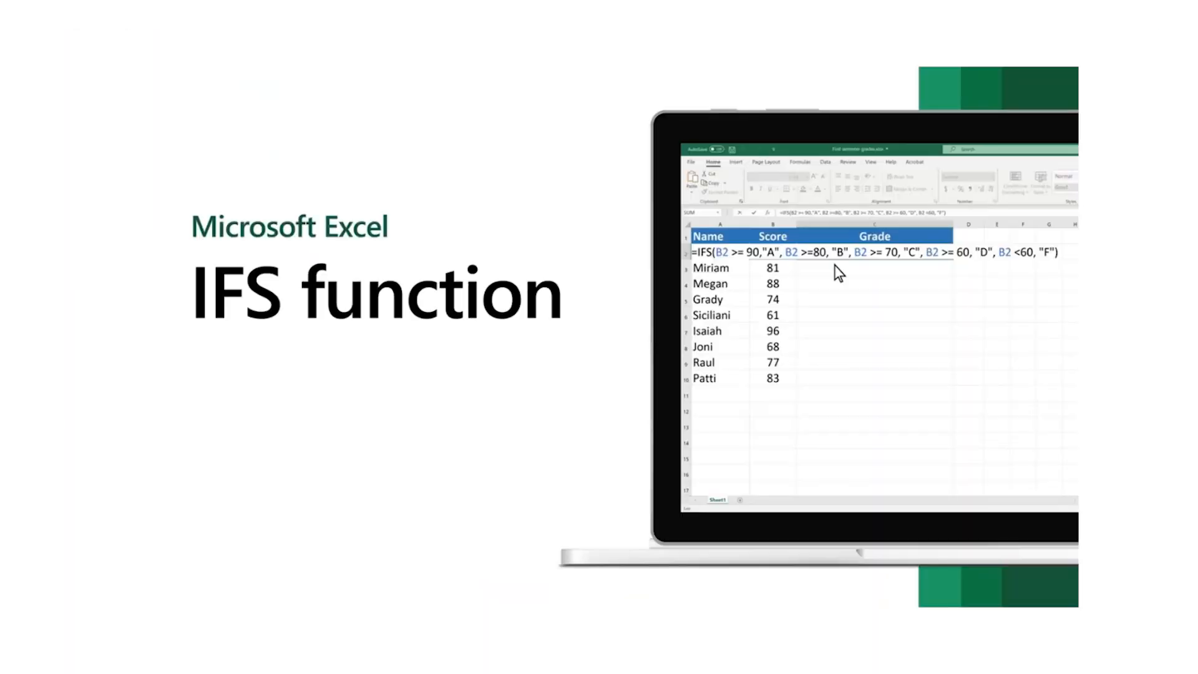
mouse_move(334, 173)
left_click(145, 585)
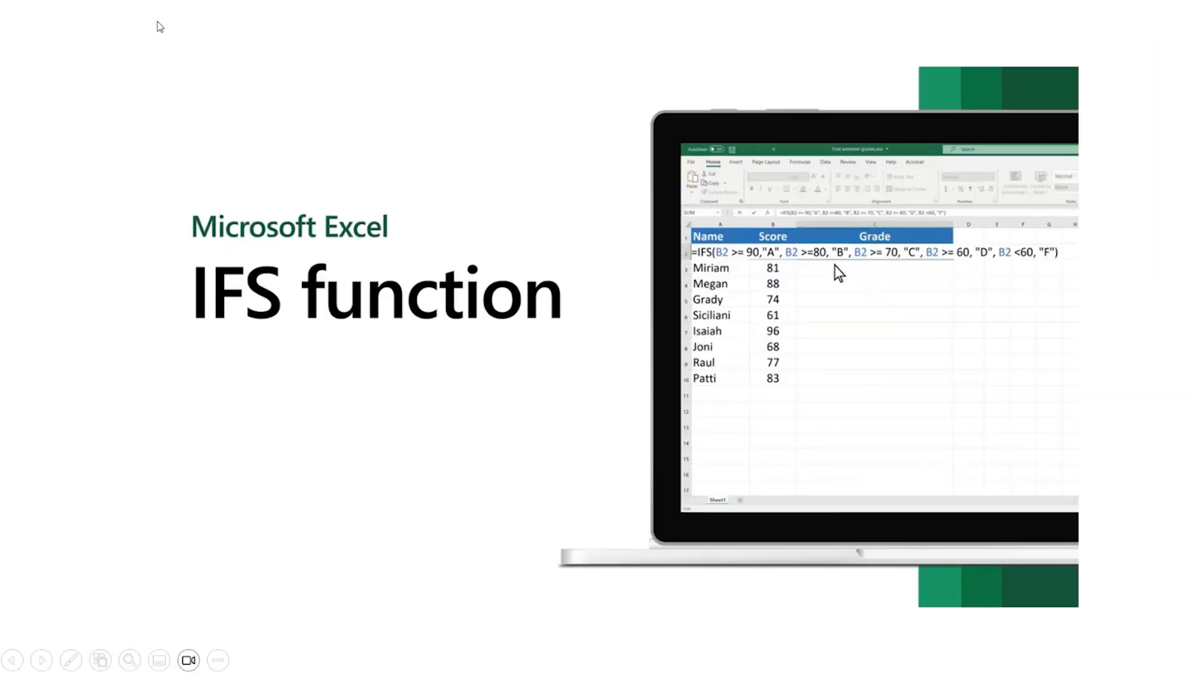
mouse_move(634, 433)
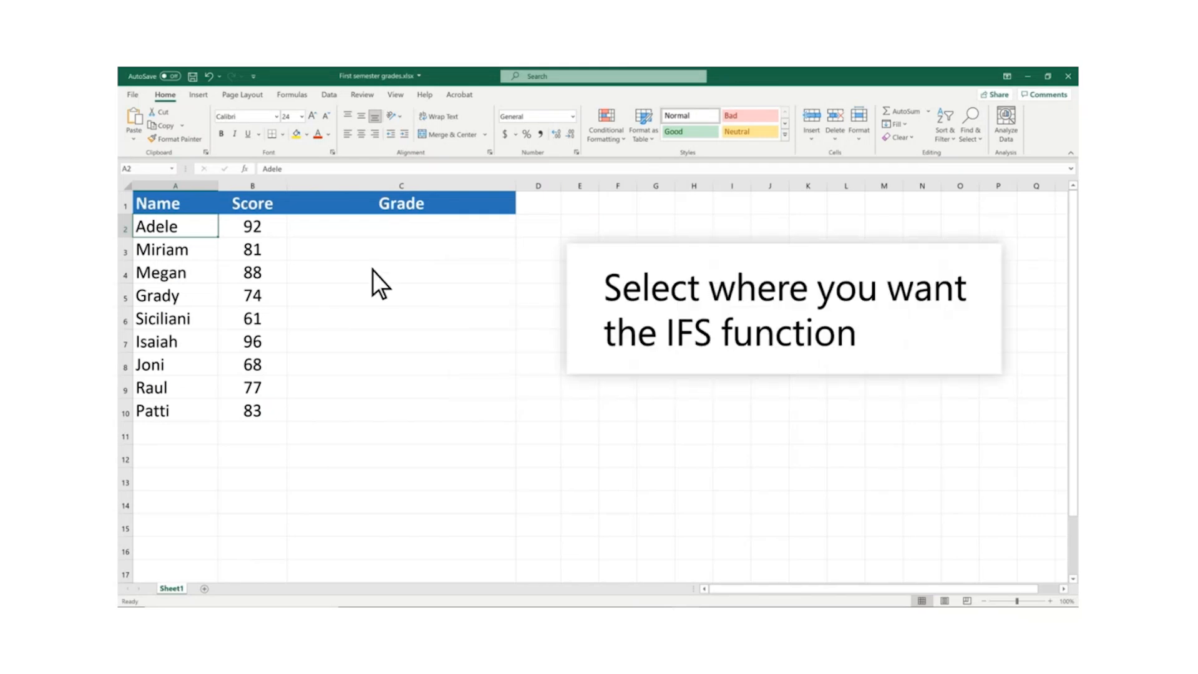
Start an IFS formula in cell C2 that returns "A" when B2 >= 90
left_click(414, 224)
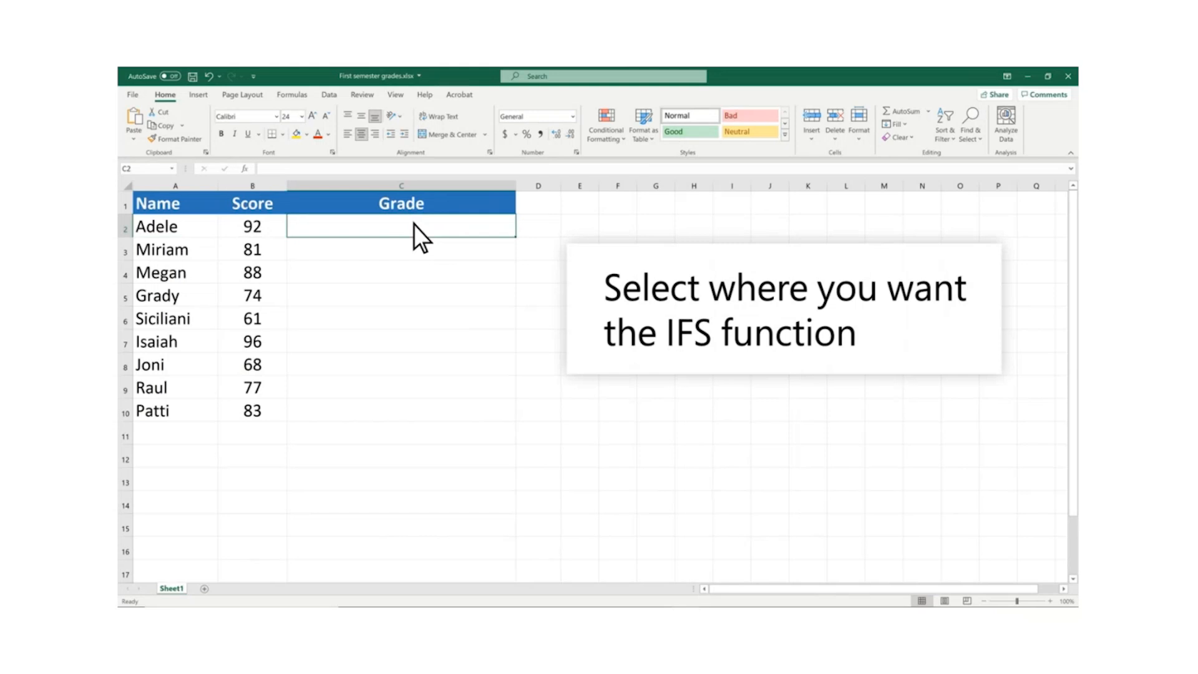
type("=IFS(")
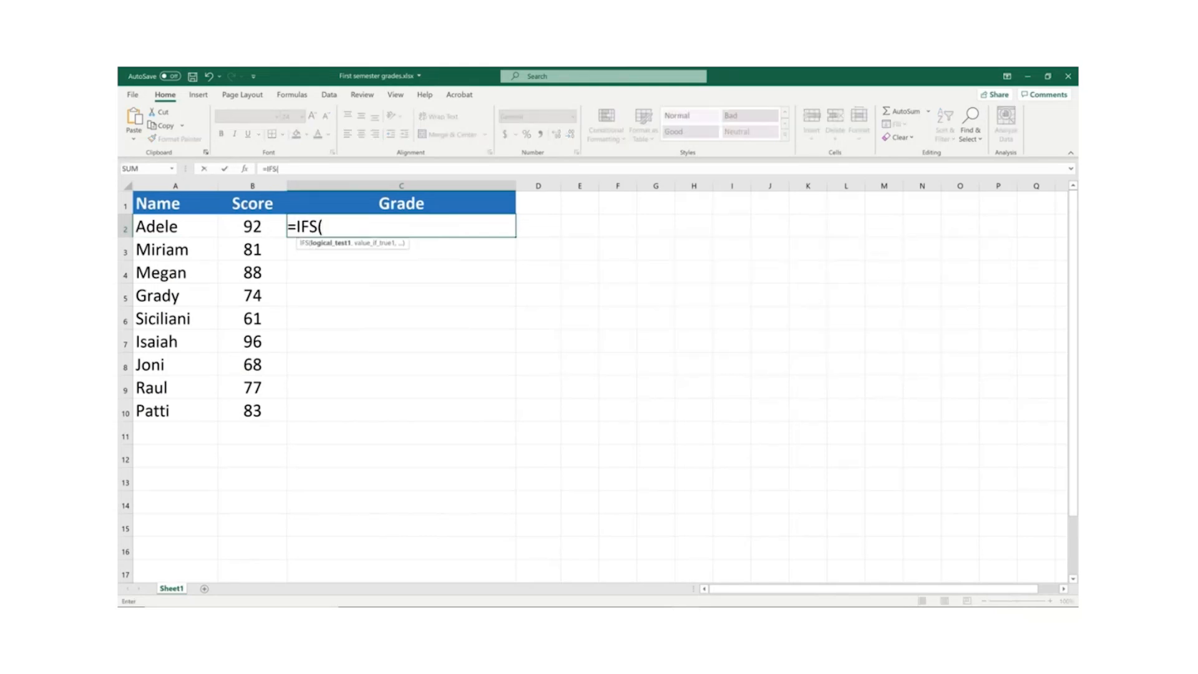
type("B2 >= 90,\"A\"")
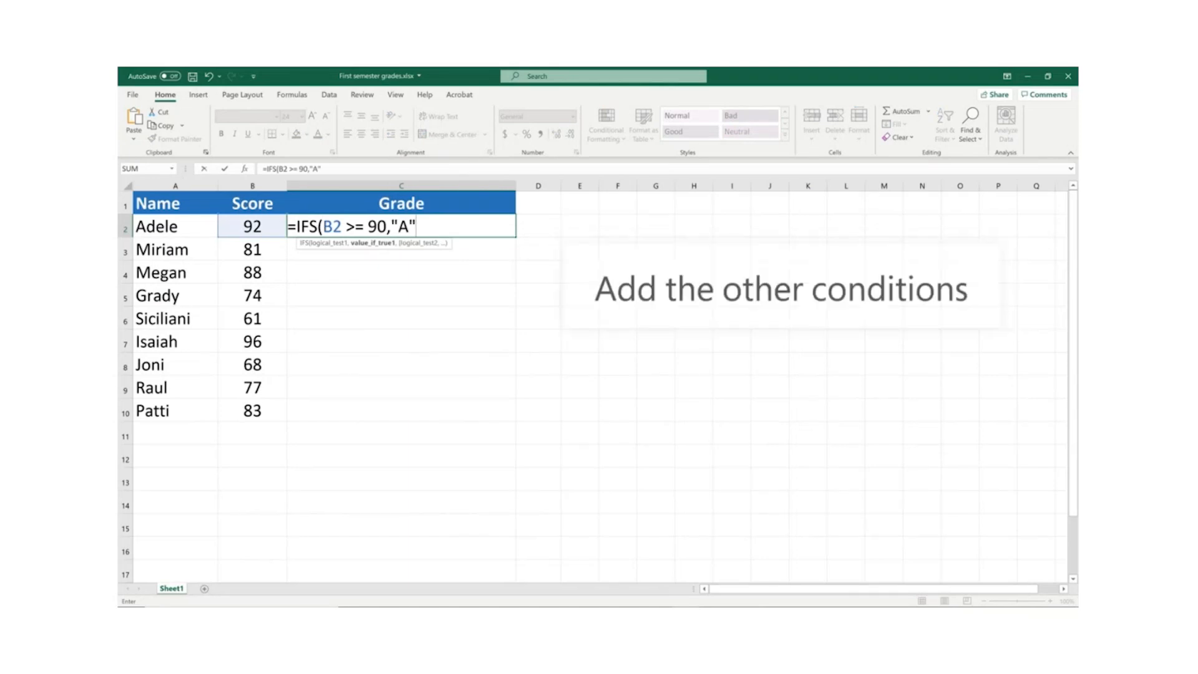
type(", B2 >=80, \"B\", B2 >= 70, \"C\", B2 >= 6")
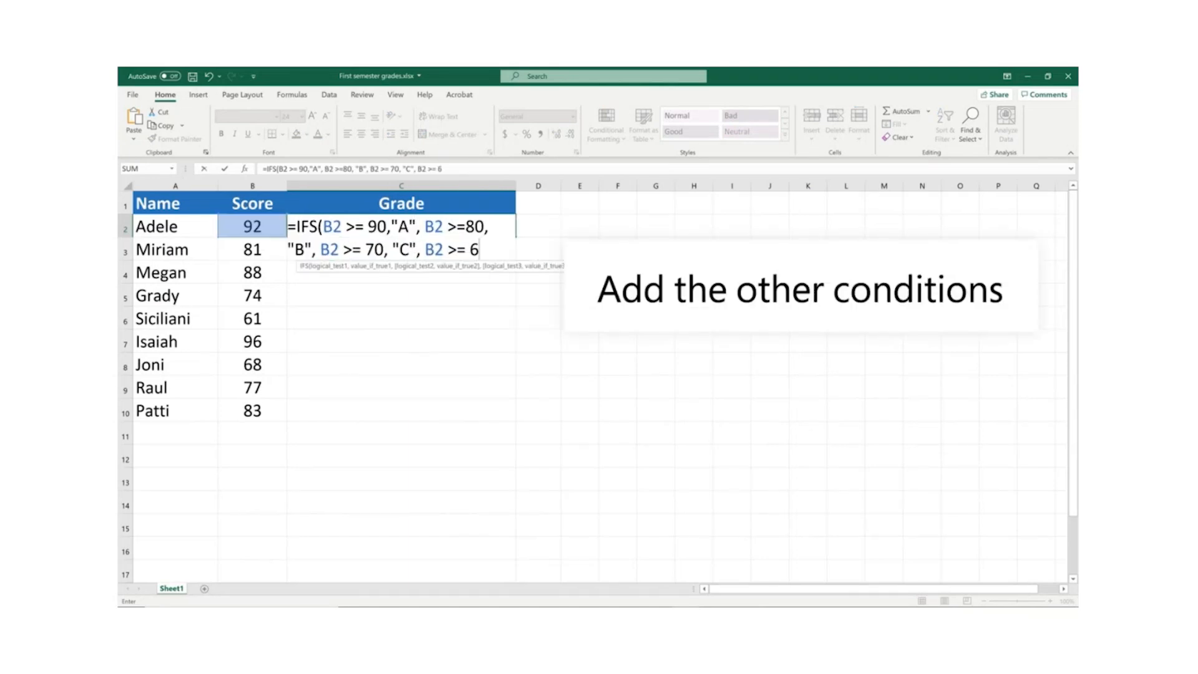
type("0, \"D\", B2 <60, \"F\")")
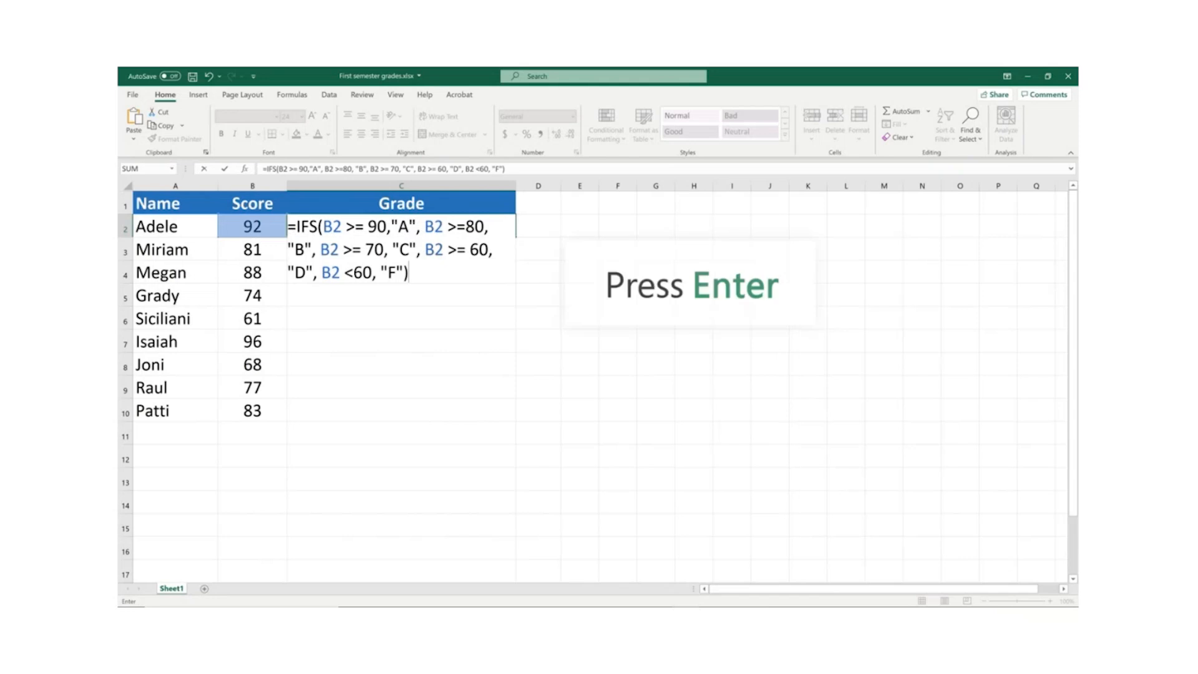
Finish the IFS formula with "B" for B2 >=80, "C" for >= 70, "D" for >= 60 and "F" for <60, and fill it down to C10
key("Return")
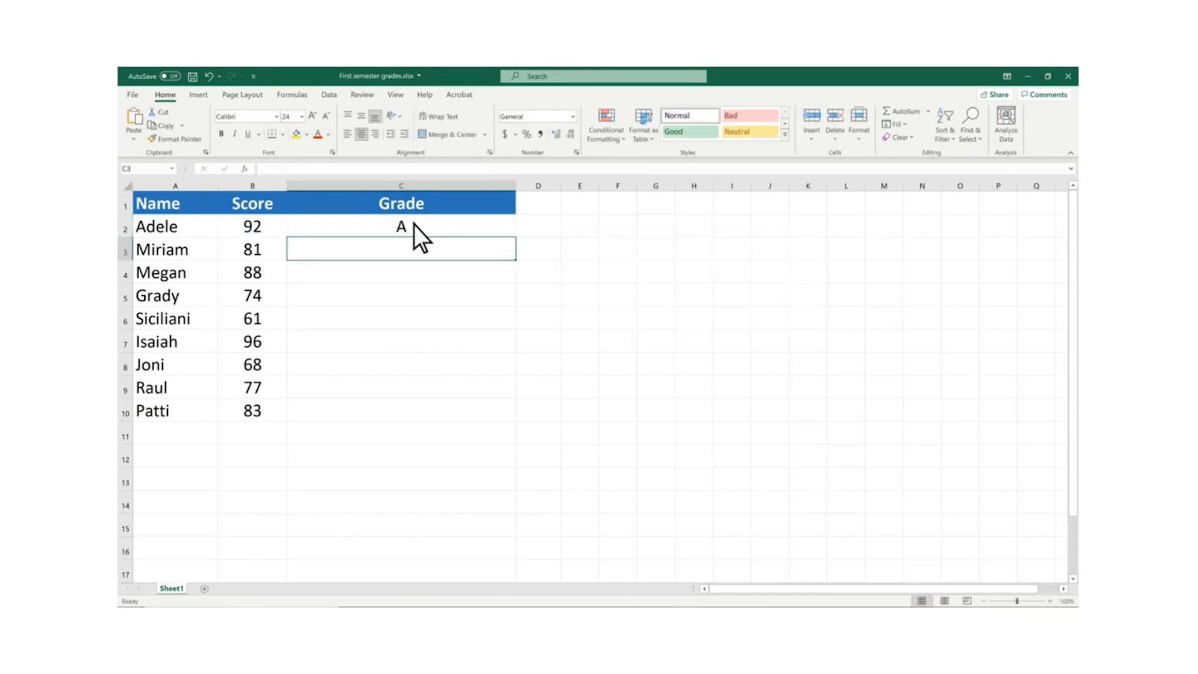
left_click(414, 224)
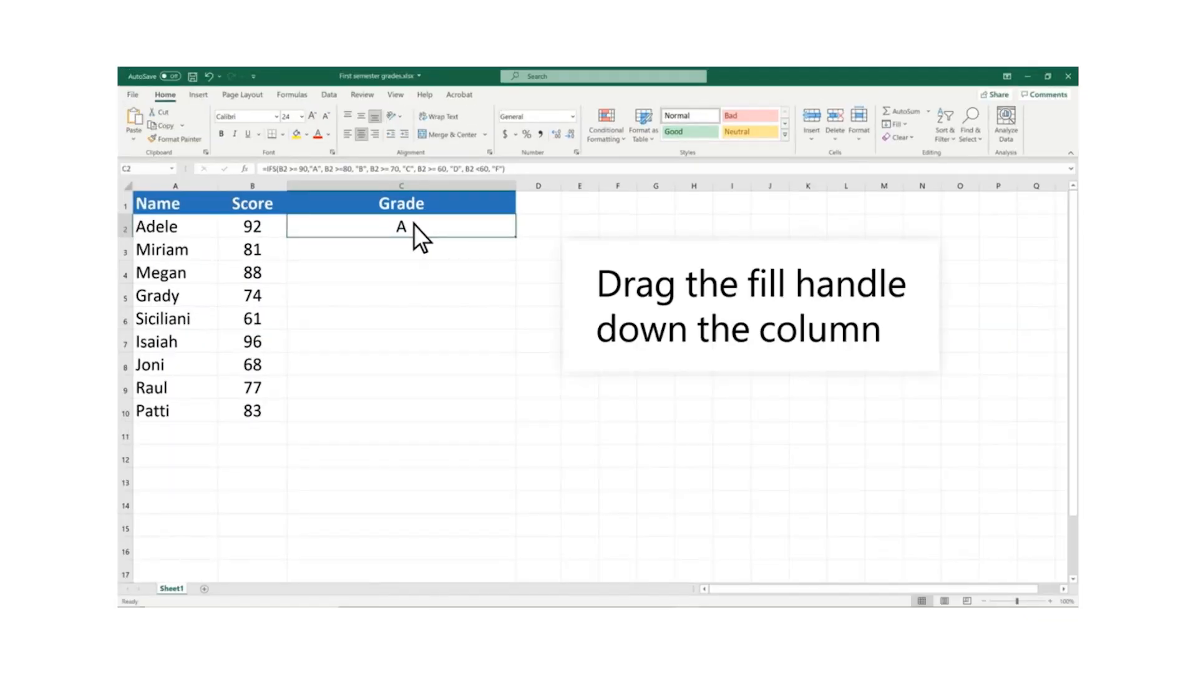
left_click_drag(514, 235, 514, 419)
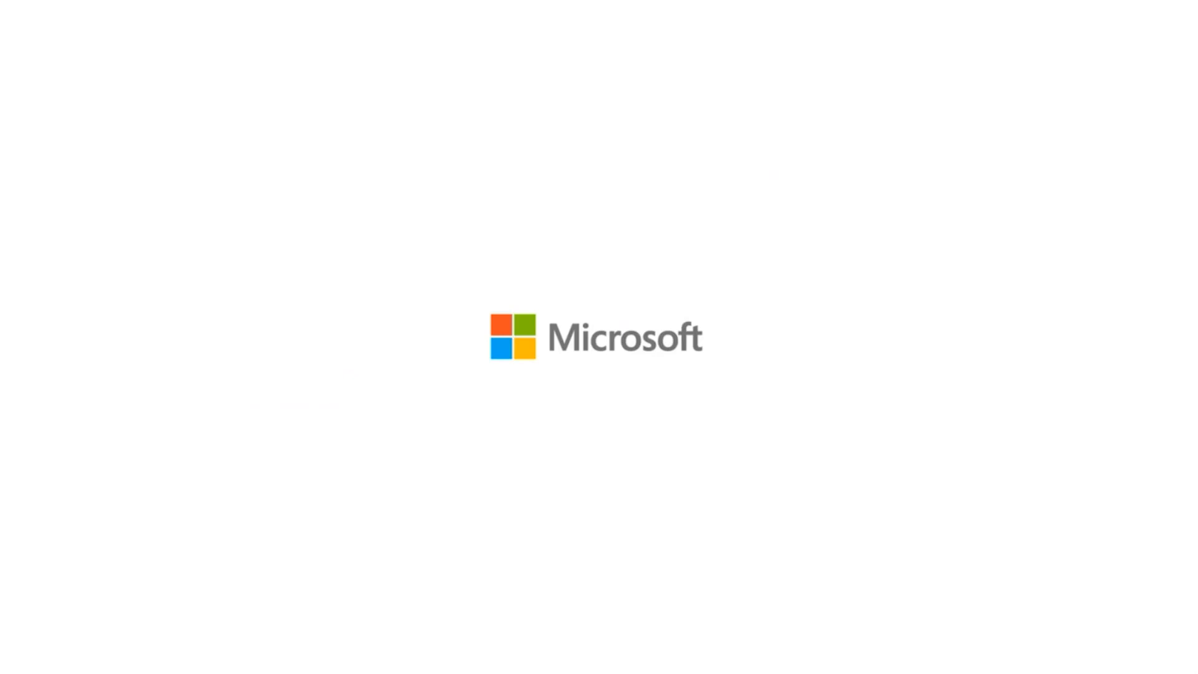
mouse_move(977, 497)
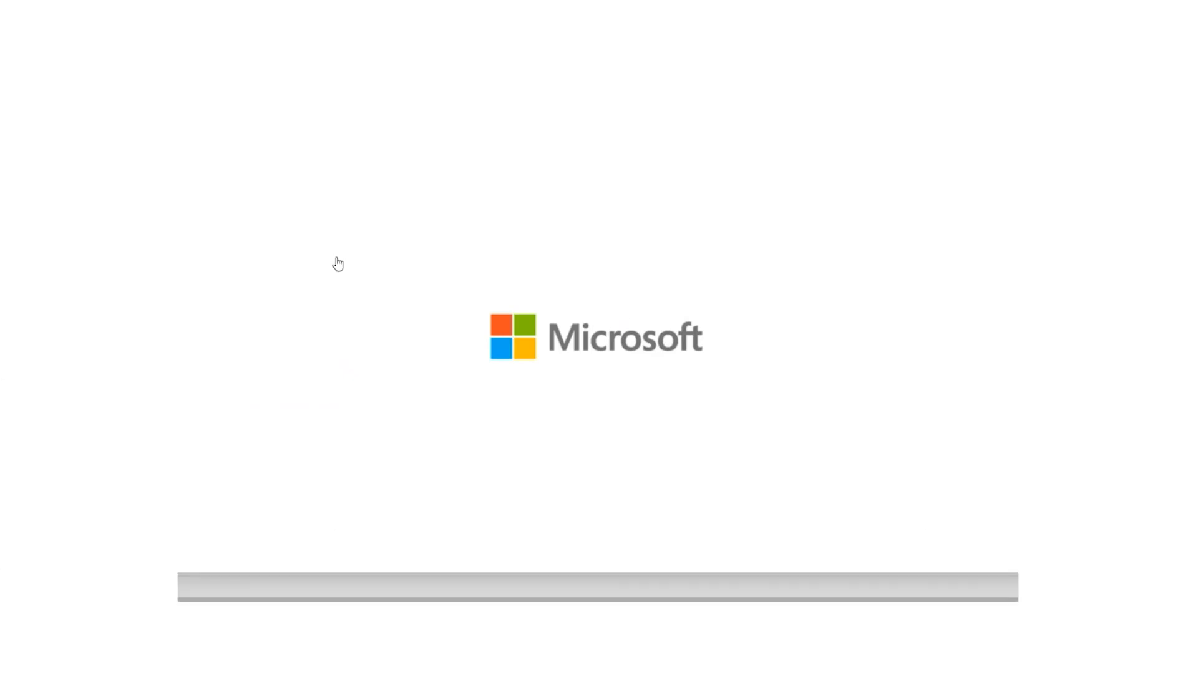
left_click(858, 371)
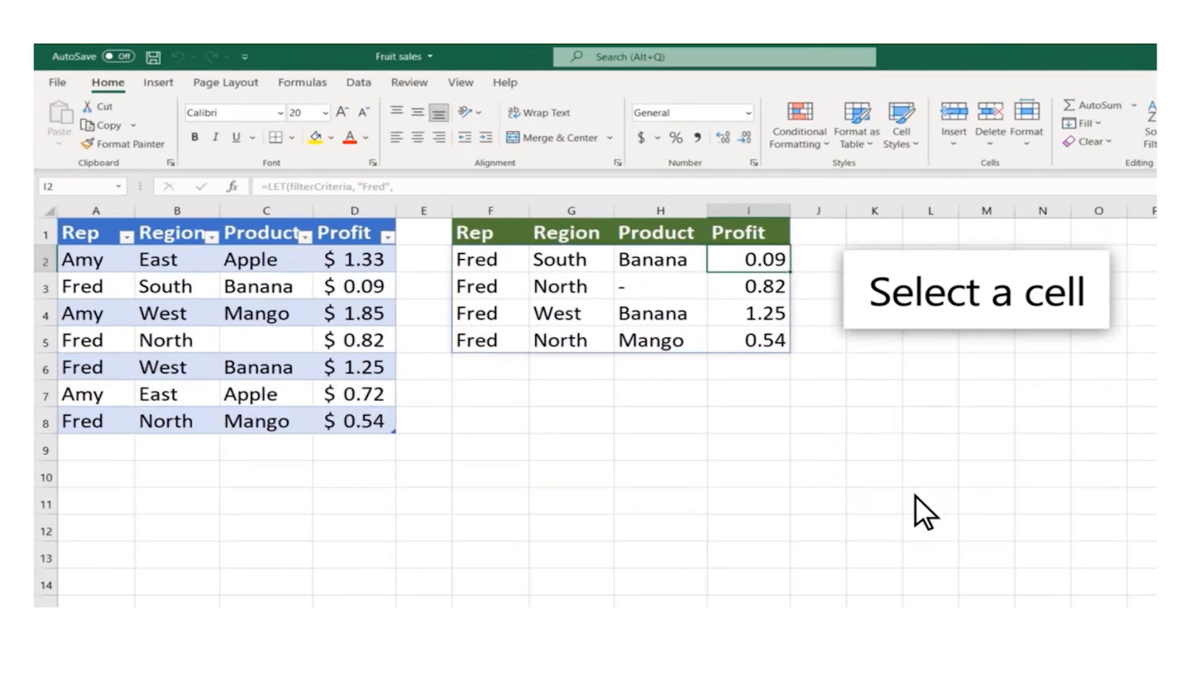
Start a SUMIF formula in cell I7 with the Rep cells F2:F5 as the range
left_click(750, 392)
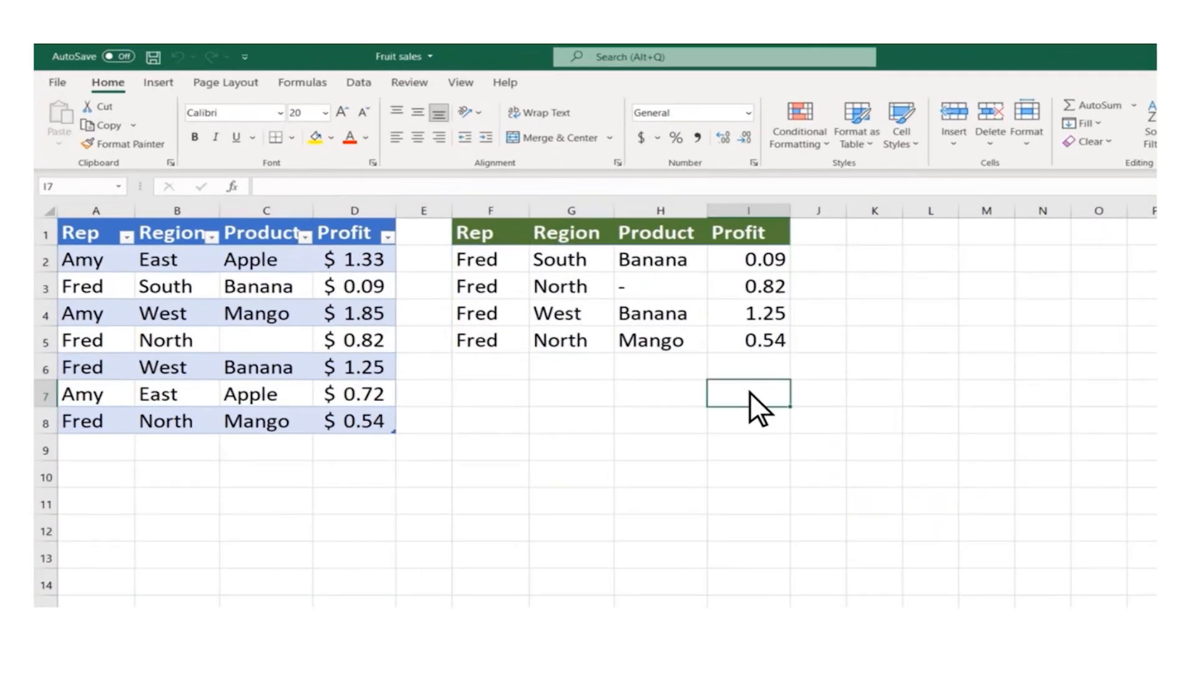
type("=S")
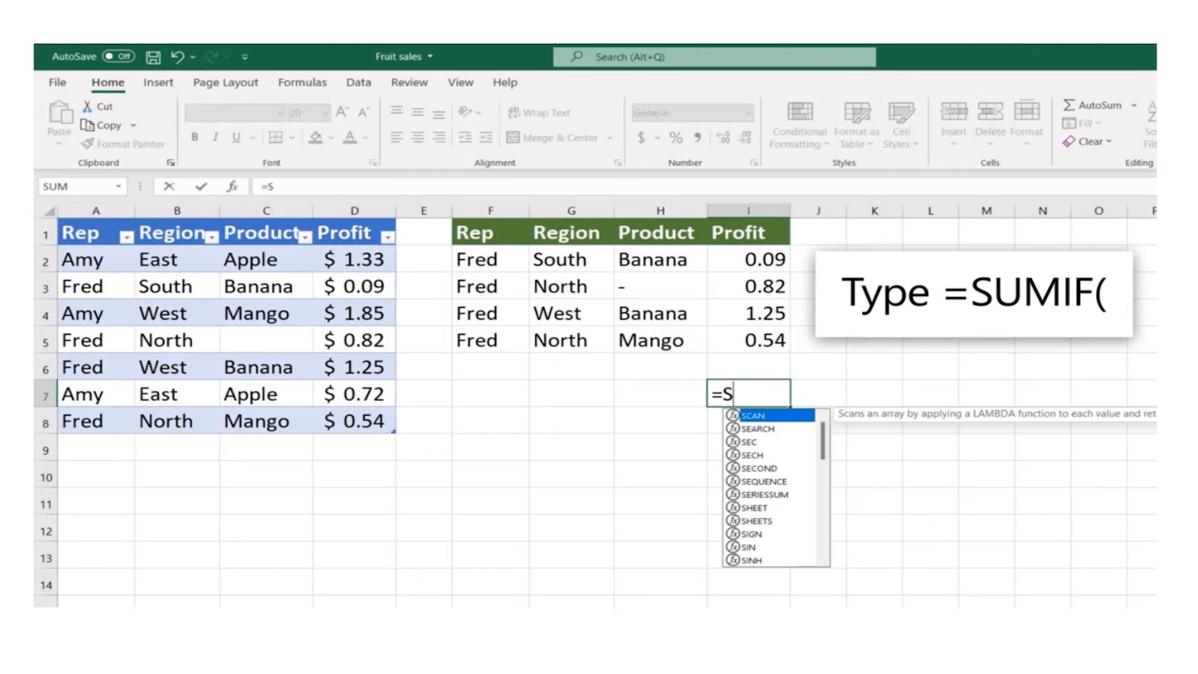
type("UMIF(")
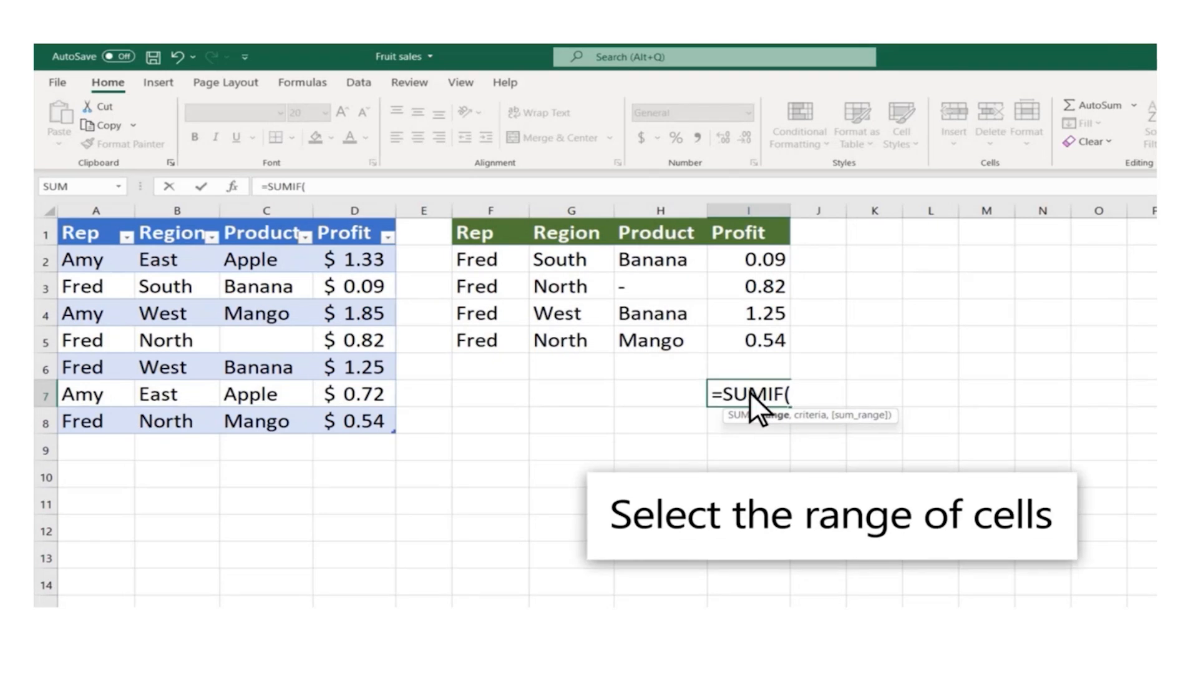
left_click_drag(513, 260, 514, 339)
type(",")
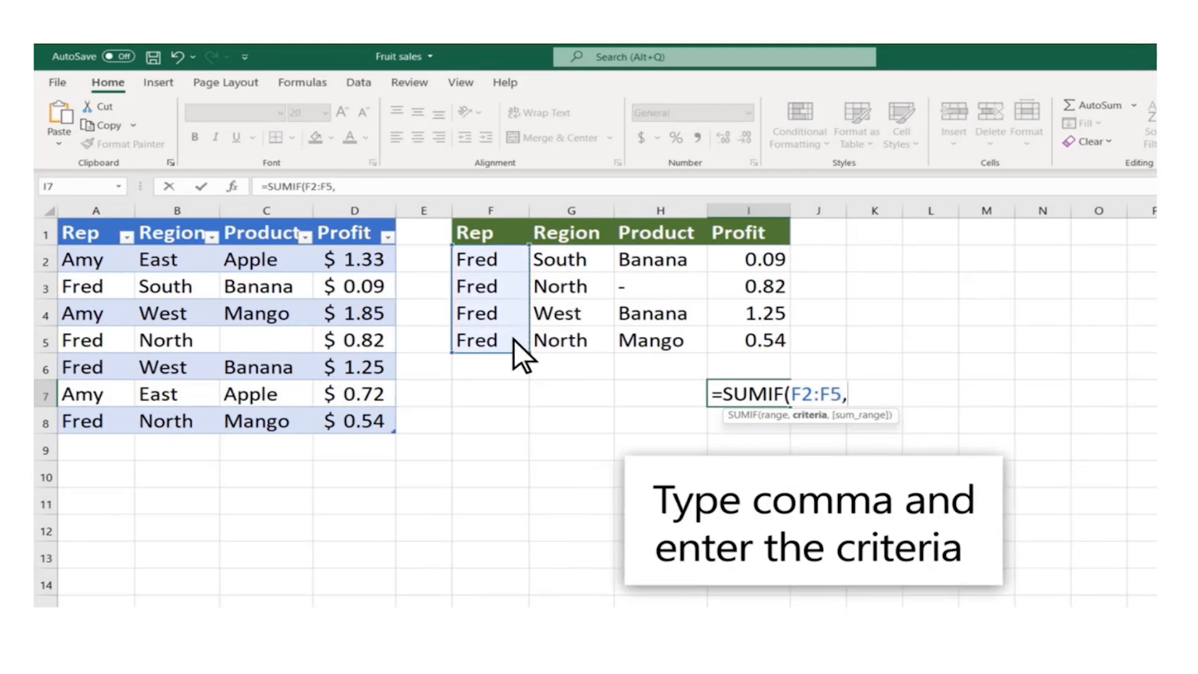
type("\"Fred\"")
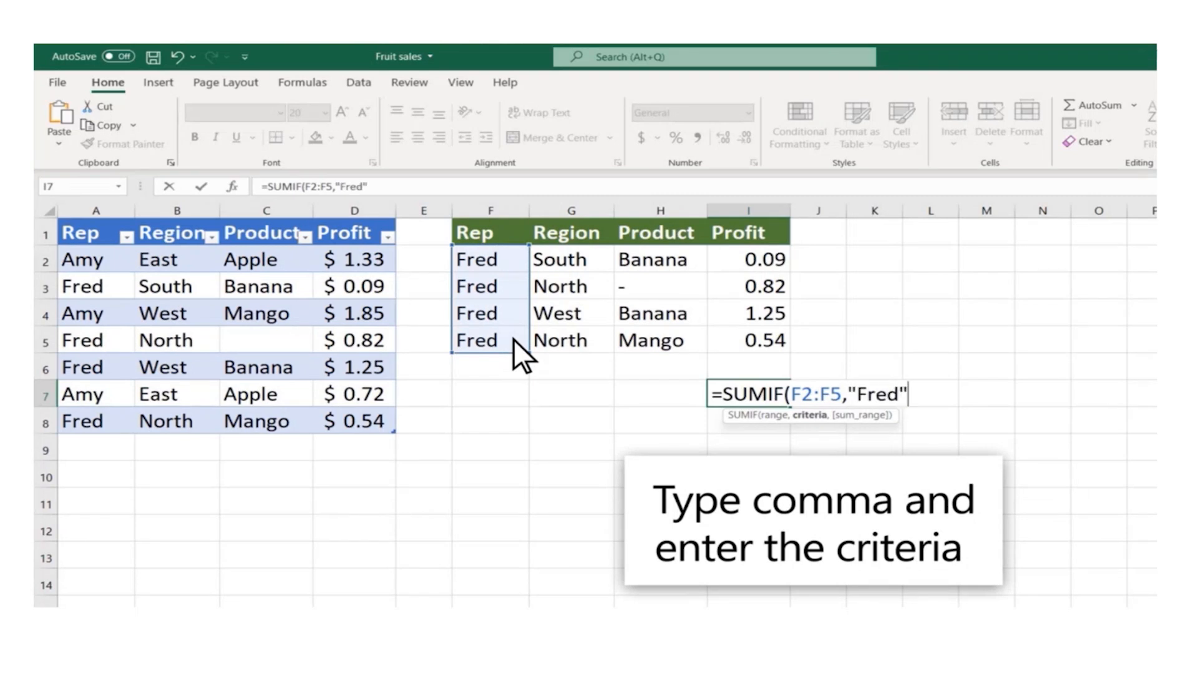
type(",")
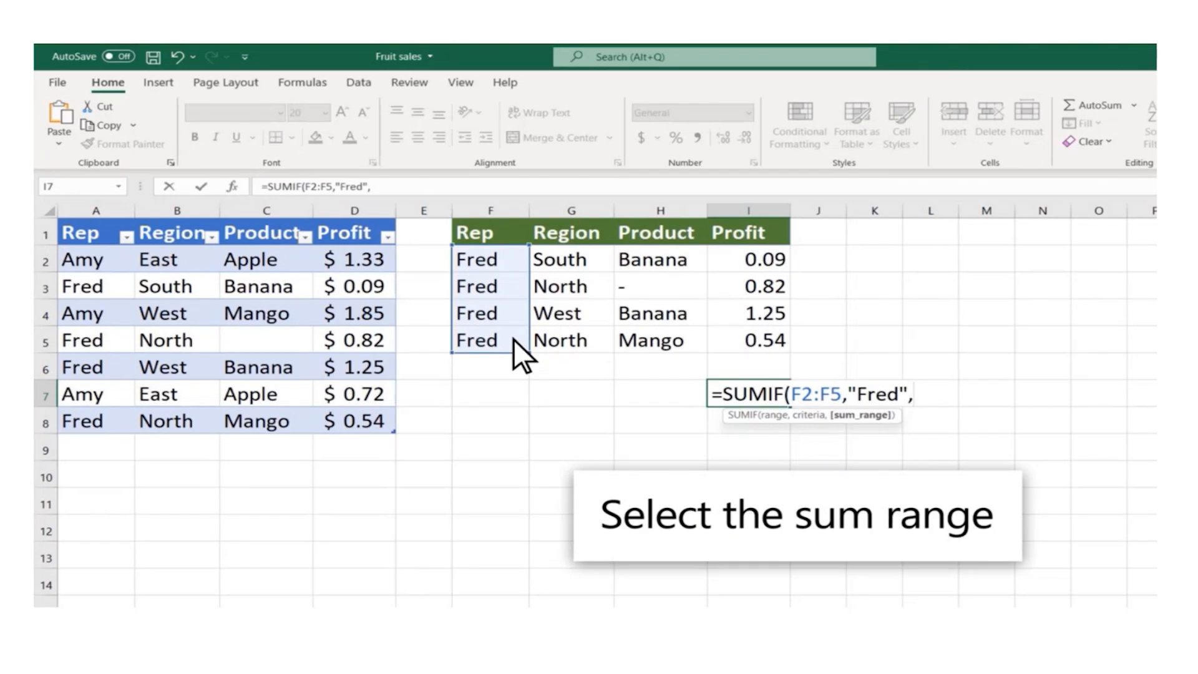
Finish the SUMIF formula in I7 with the rep's name as the criteria and I2:I5 as the sum range, and reopen the completed formula
left_click_drag(767, 257, 770, 337)
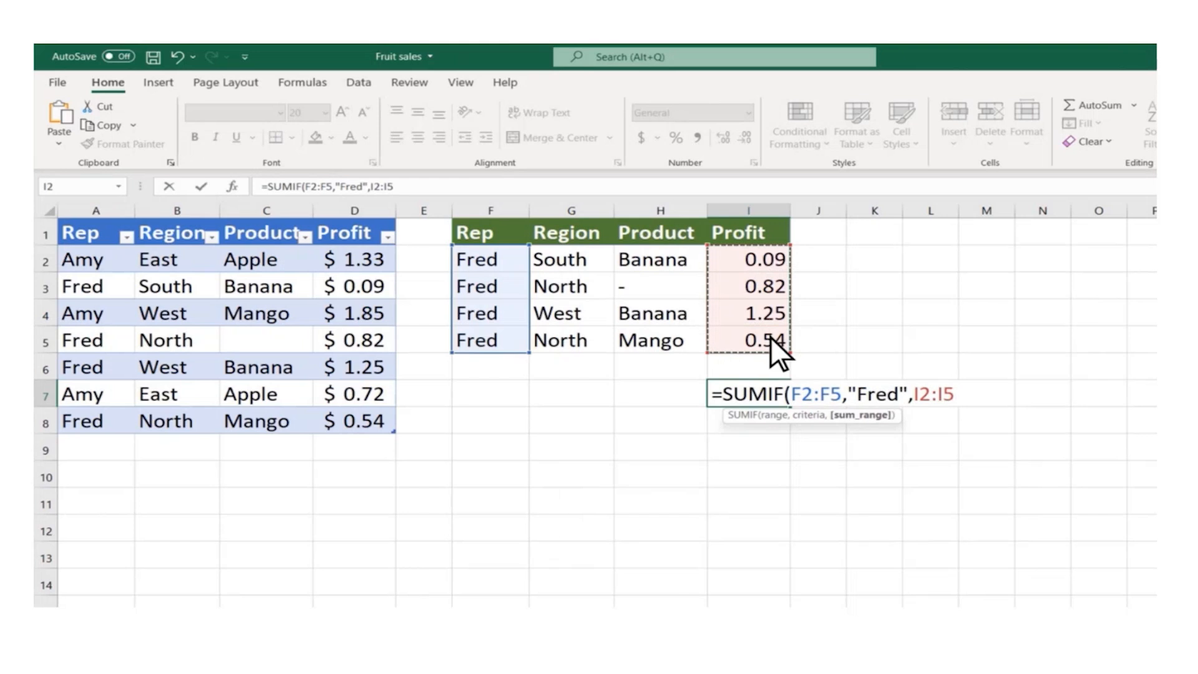
key("Return")
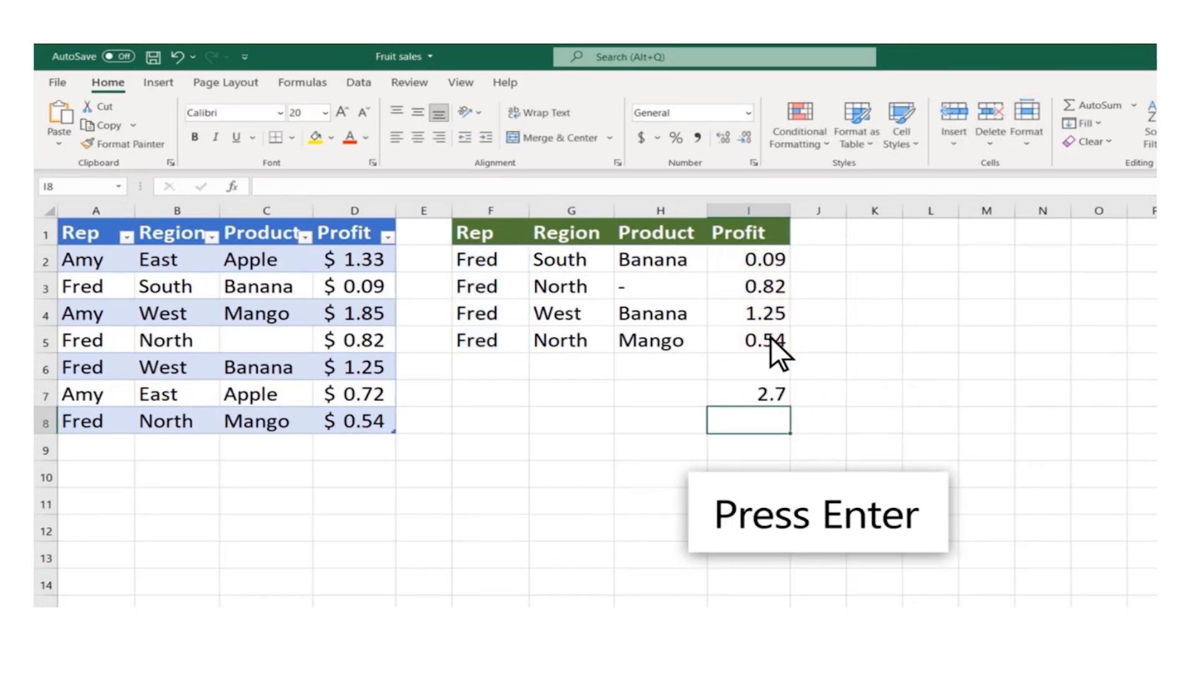
left_click(768, 396)
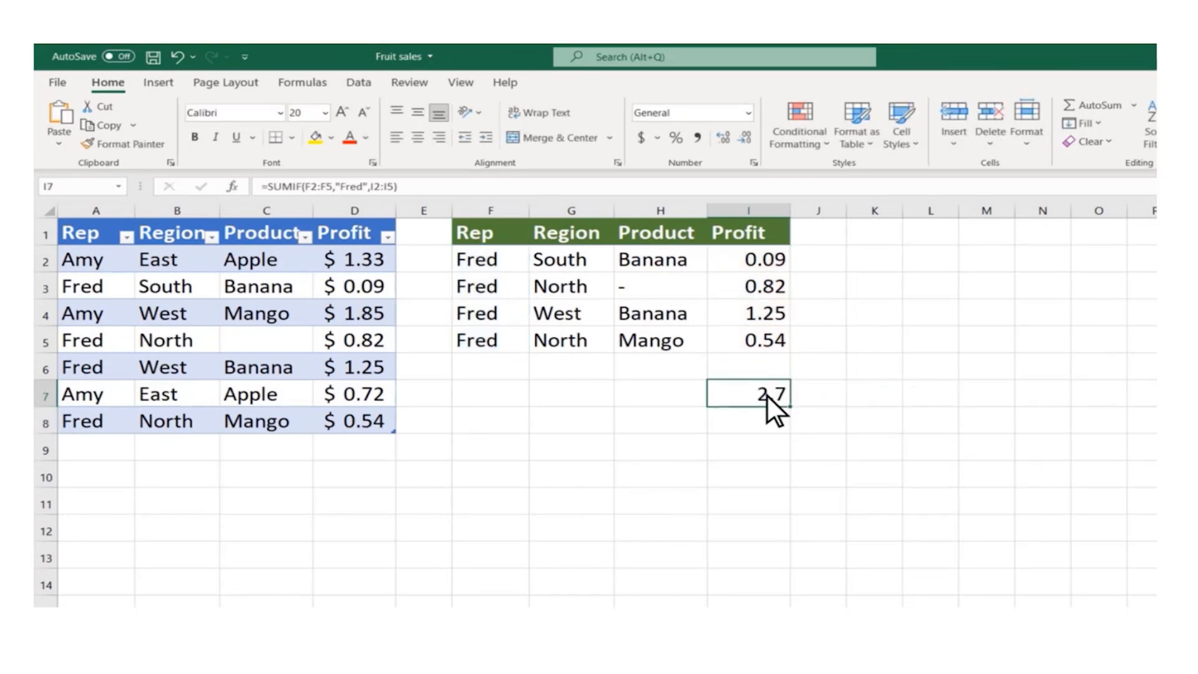
double_click(767, 395)
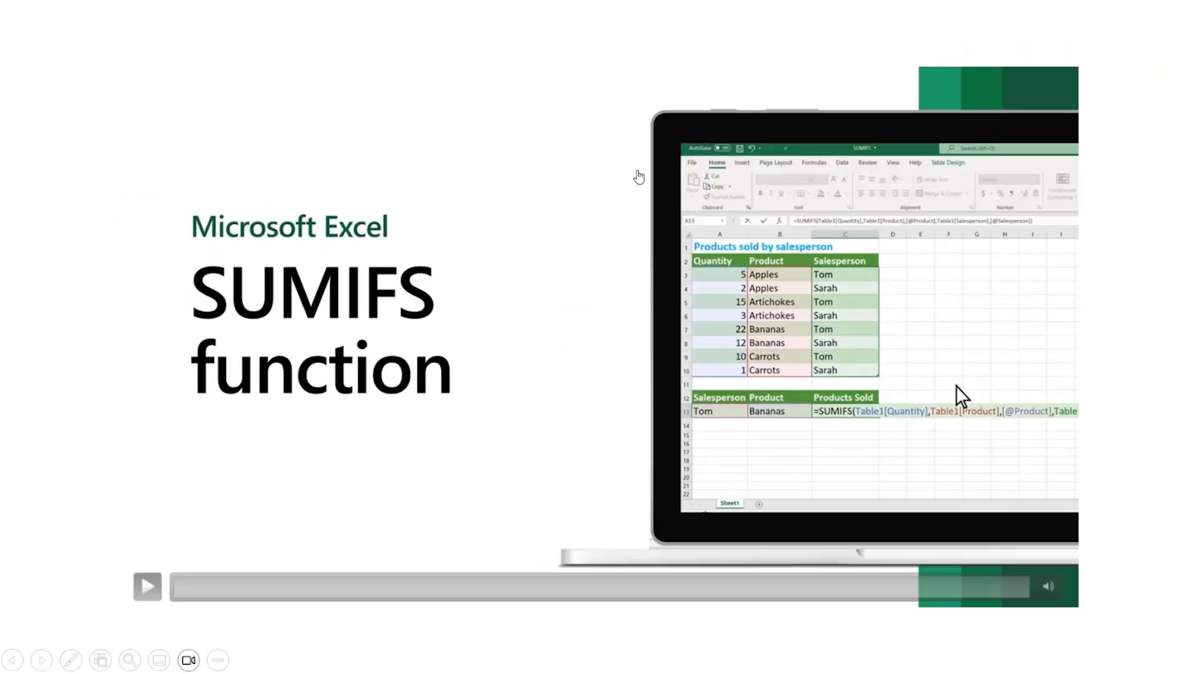
left_click(620, 298)
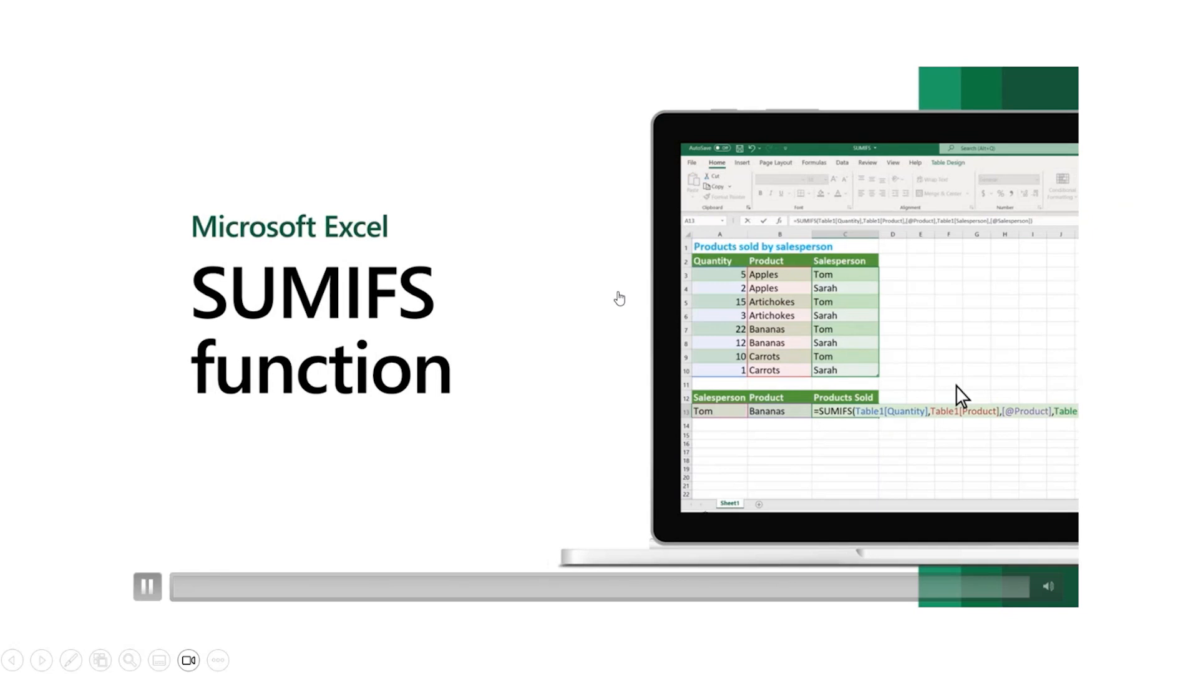
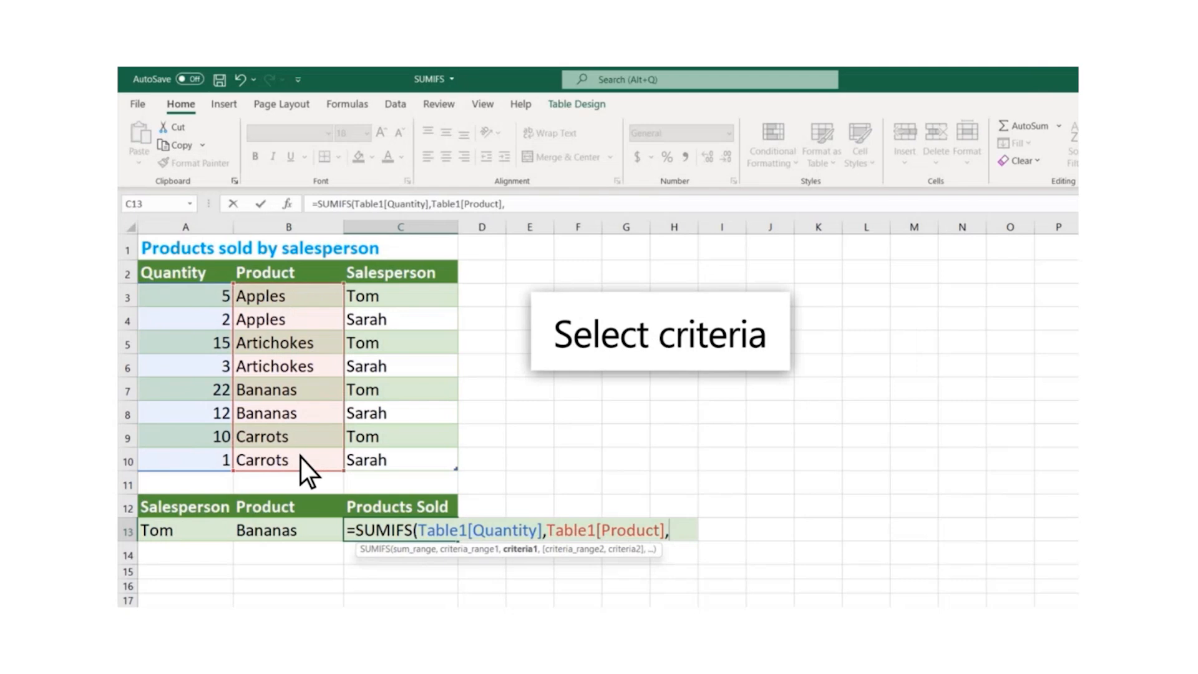
Finish the SUMIFS formula in C13 with product B13 as the first criteria, Salesperson cells C3:C10 as the second range and A13 as its criteria
left_click(308, 531)
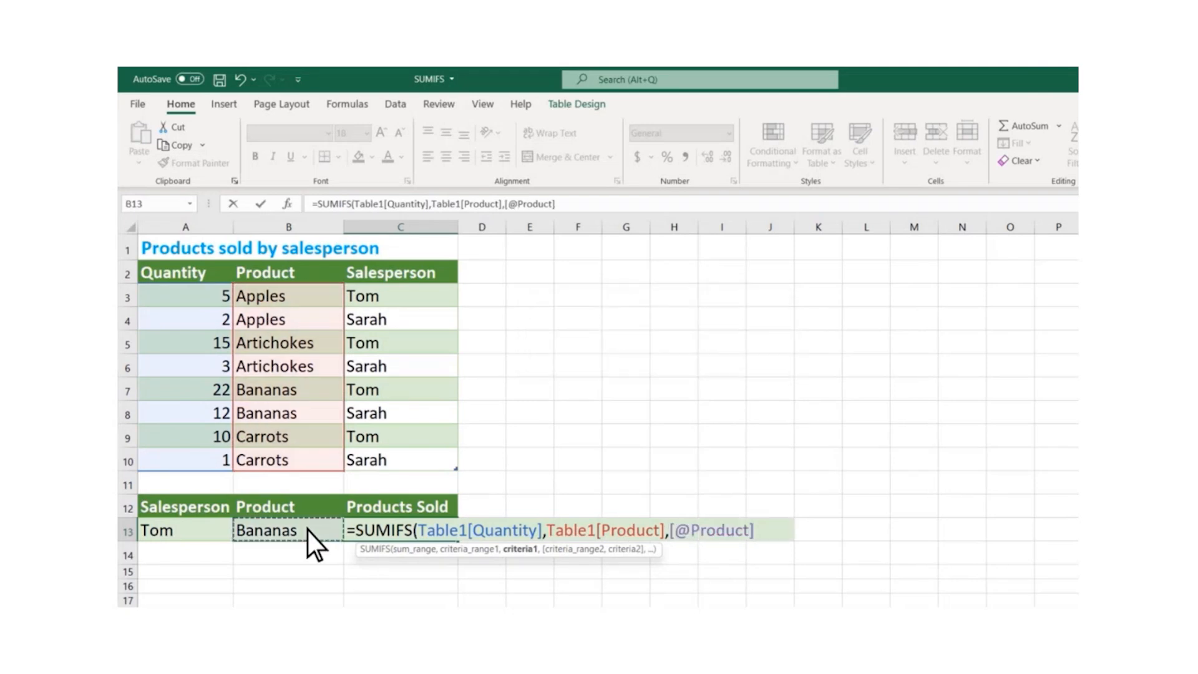
type(",")
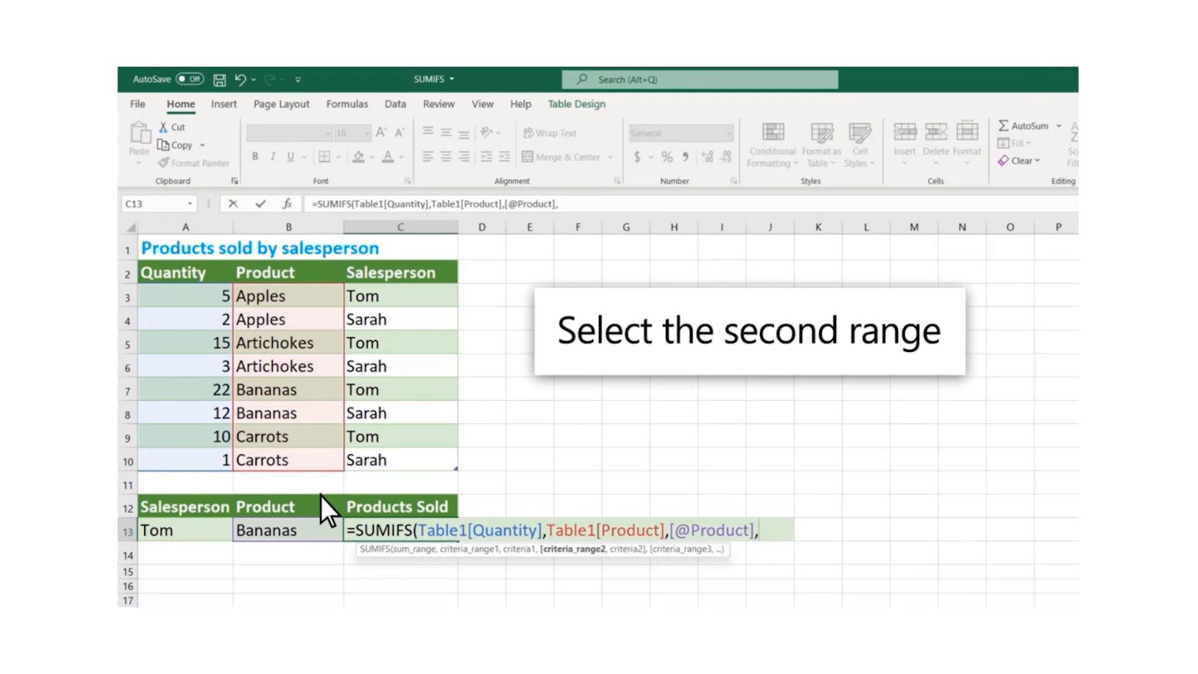
left_click_drag(398, 299, 406, 459)
type(",")
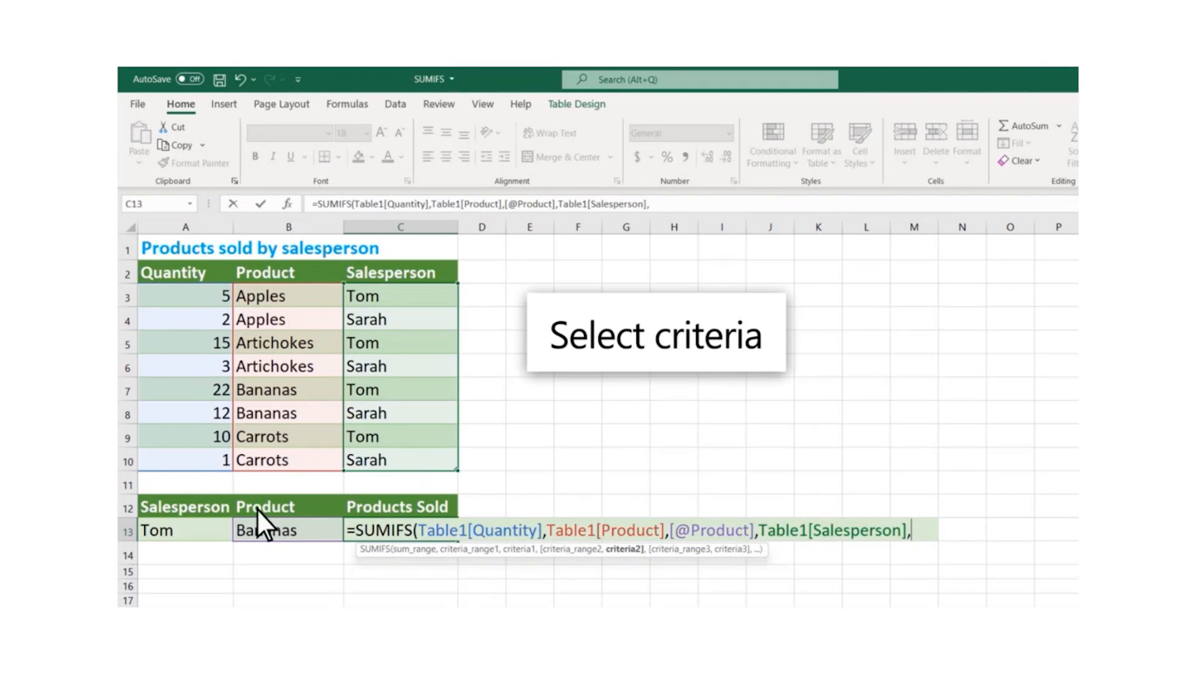
left_click(196, 532)
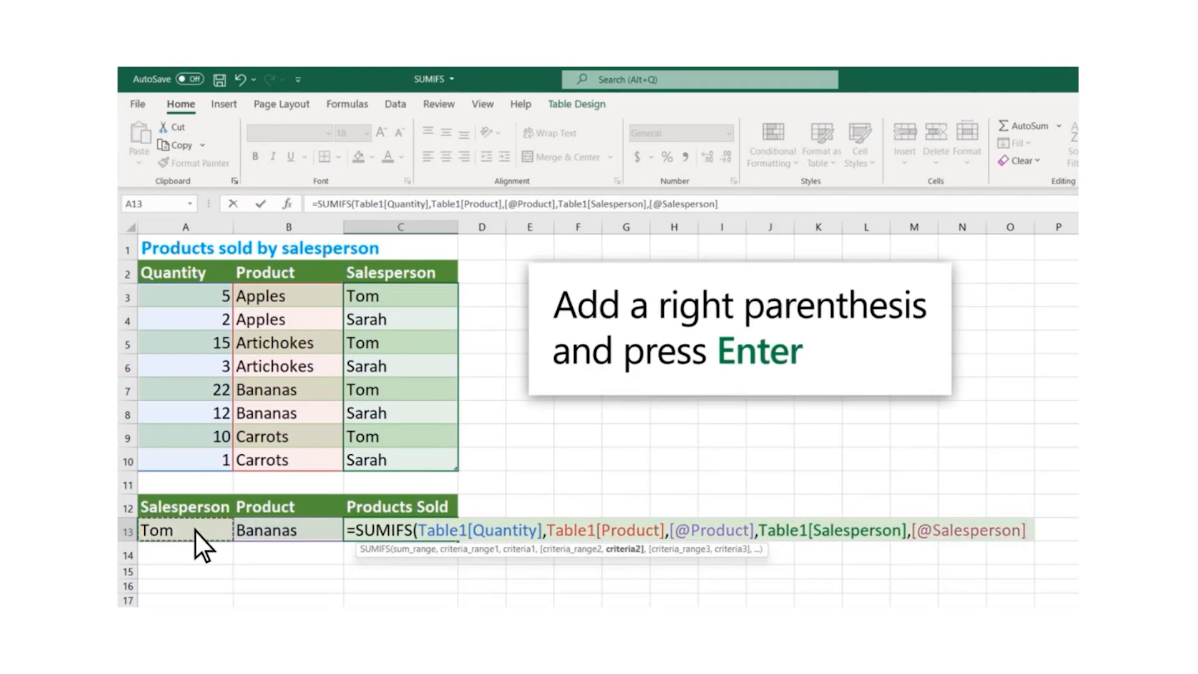
type(")")
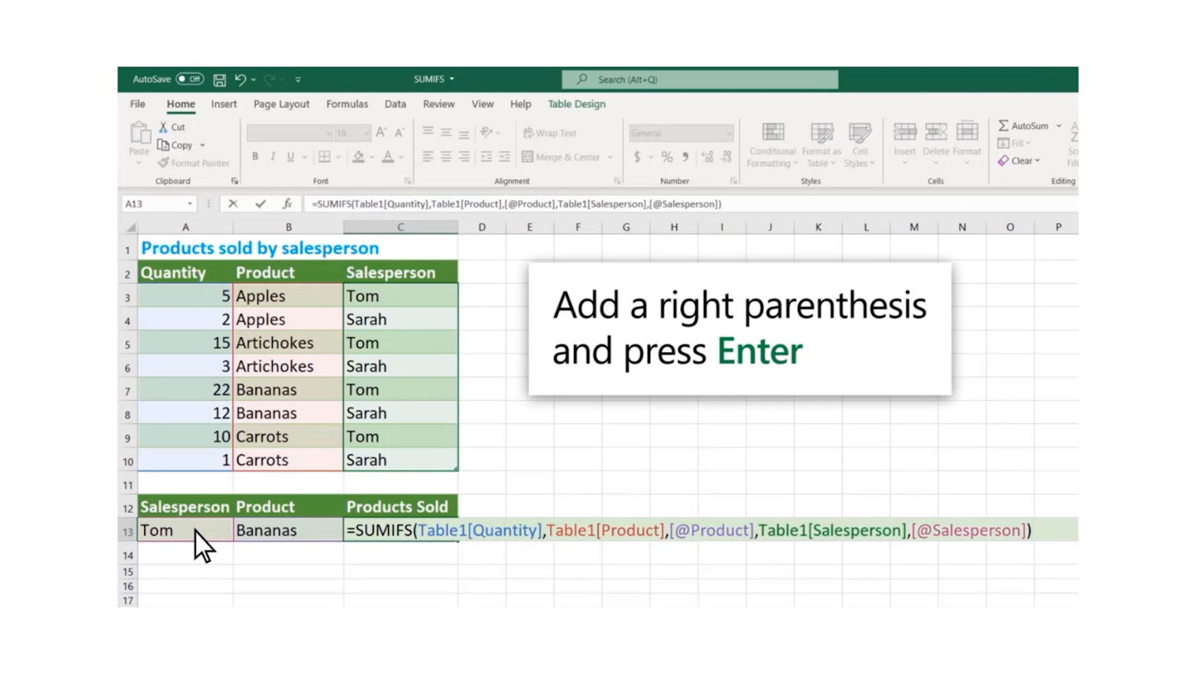
key("Return")
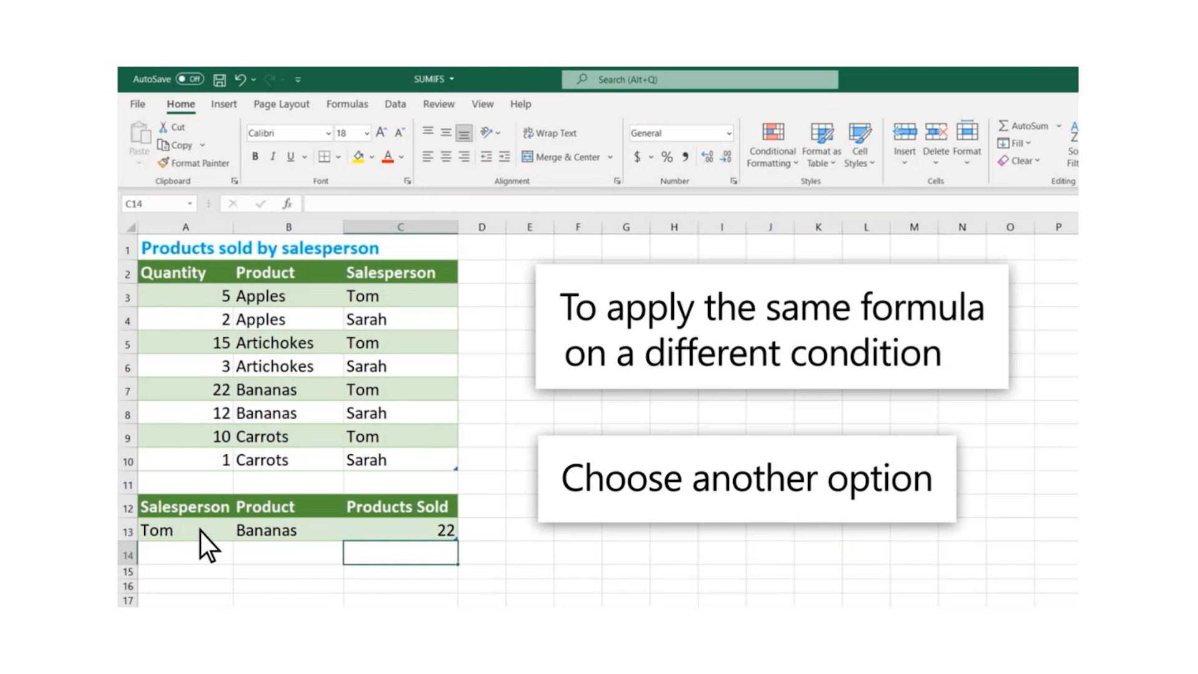
Choose another product from the list in cell B13 to apply the SUMIFS formula to a different condition
left_click(299, 529)
left_click(351, 536)
left_click(274, 547)
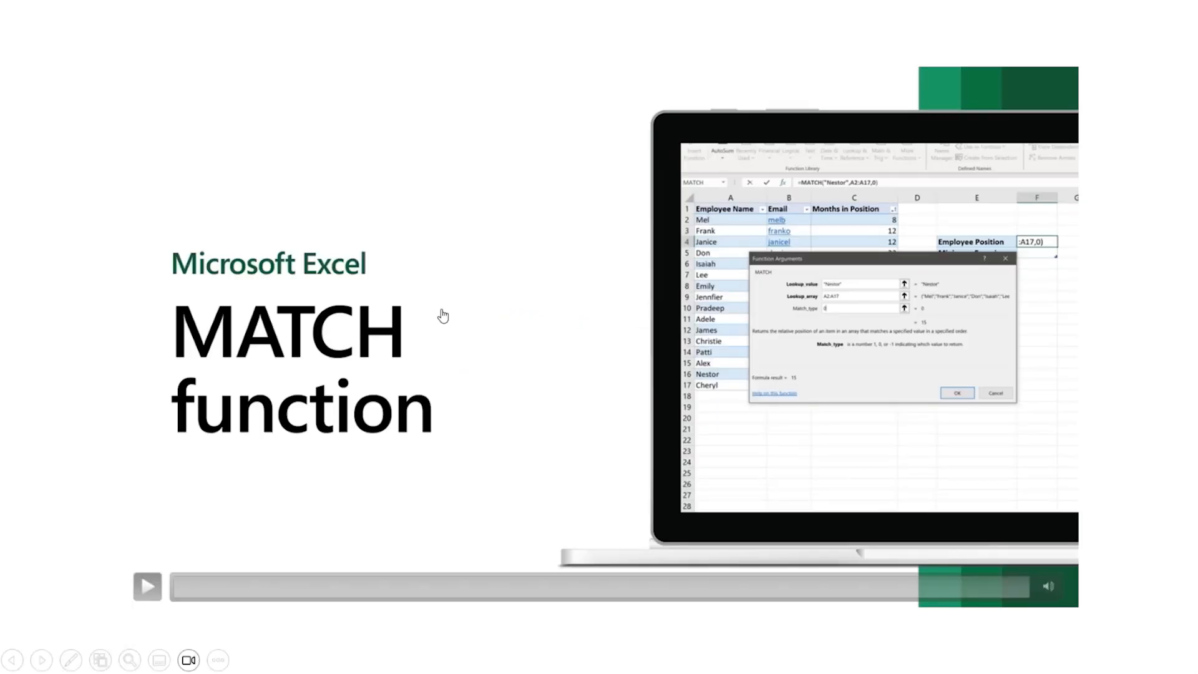
left_click(146, 592)
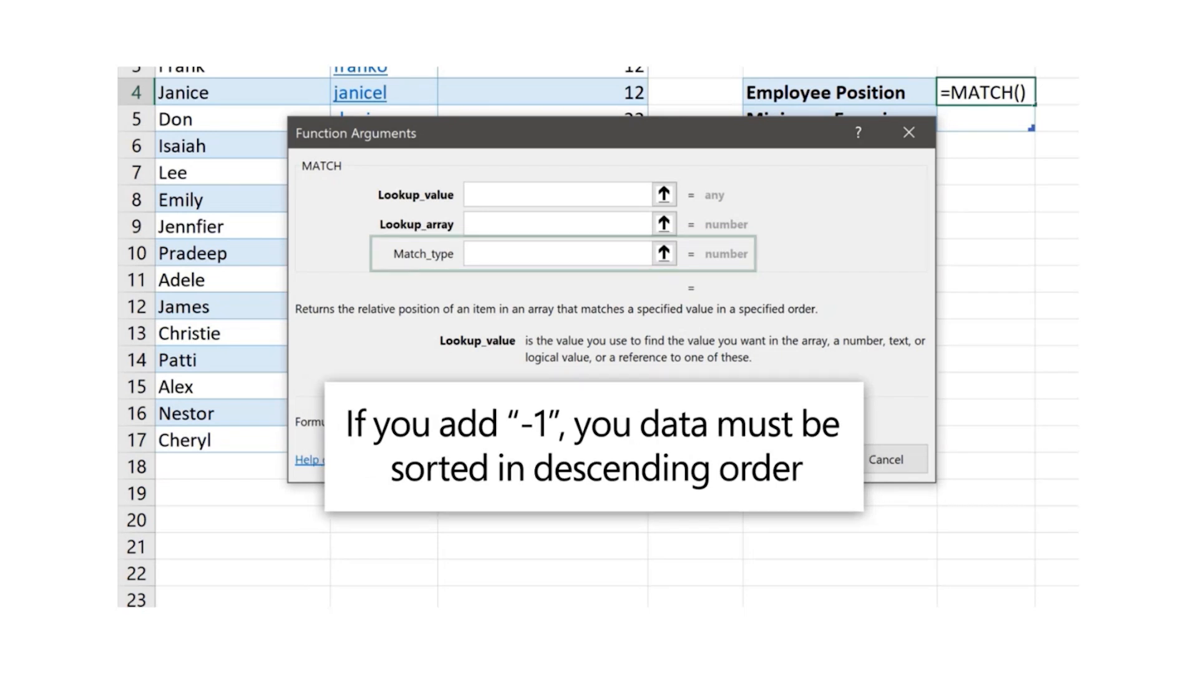
Complete the MATCH function in F4 with the employee name from A16 as lookup value, A2:A17 as lookup array and match type 0
type("\"Nestor\"")
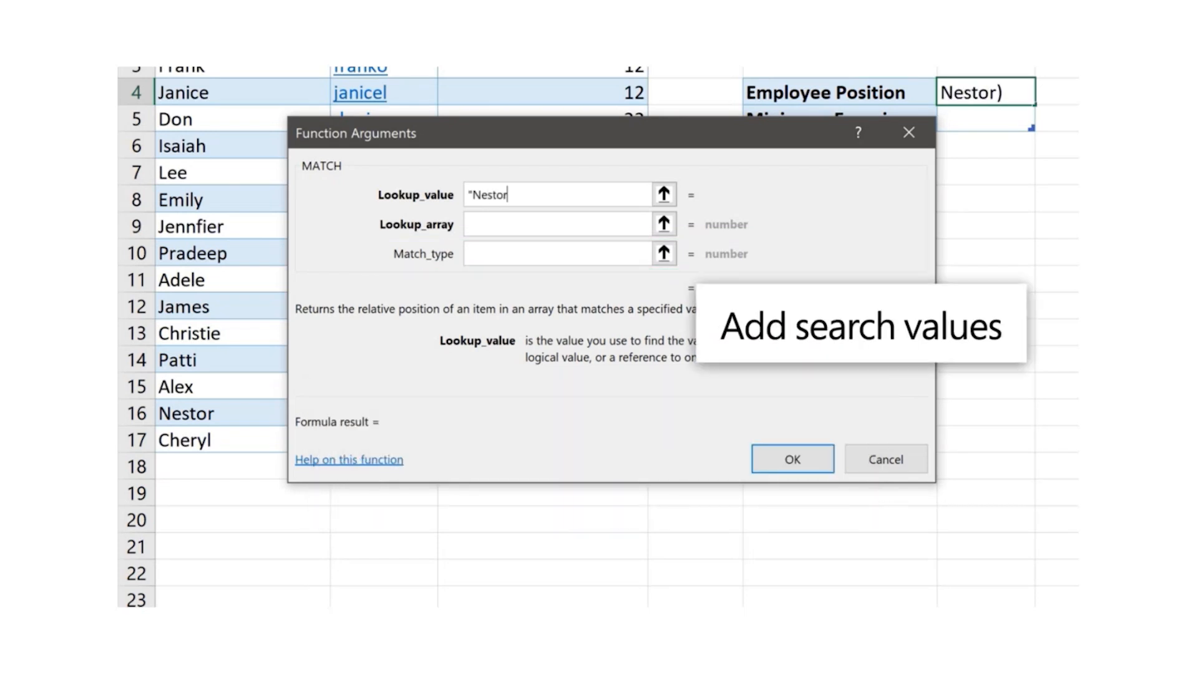
key("Tab")
type("A2:A17")
key("Tab")
type("0")
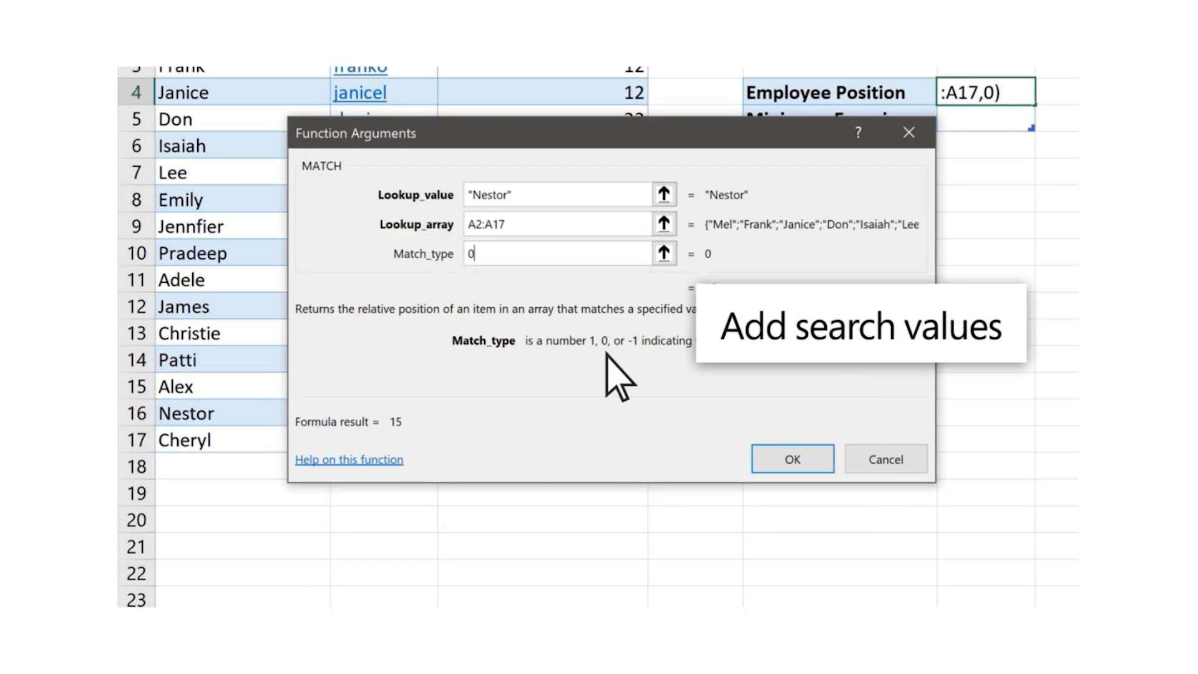
left_click(810, 461)
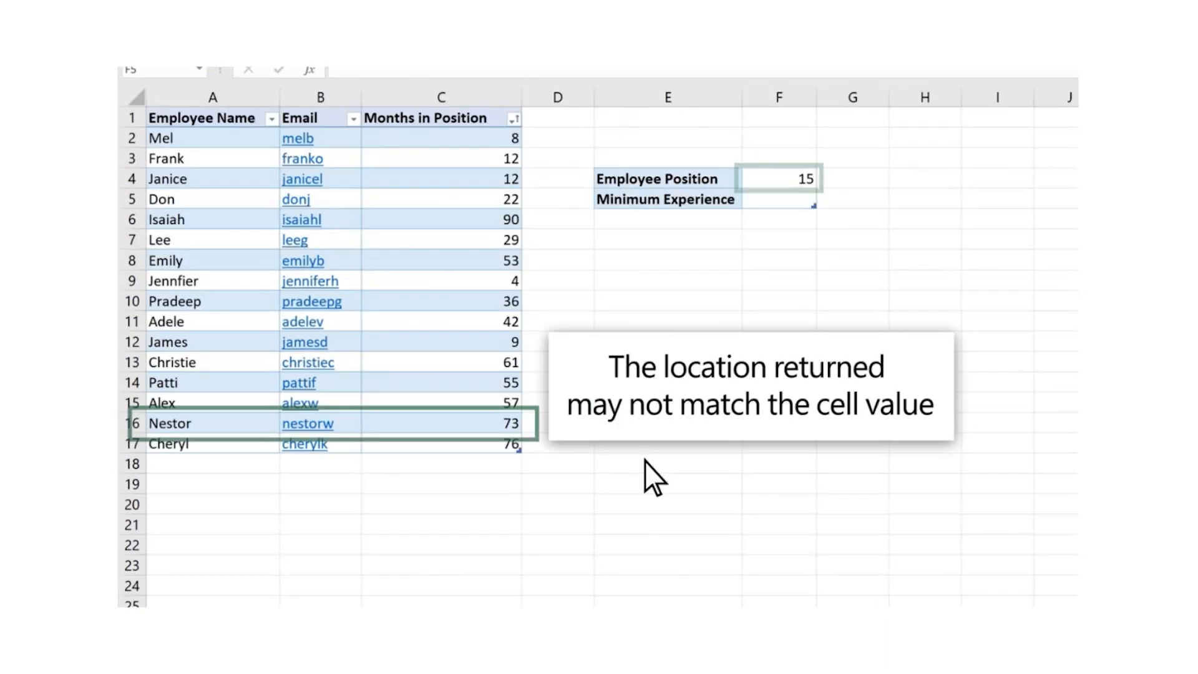
Select cell F5 and sort the employee table by Months in Position from smallest to largest
left_click(643, 265)
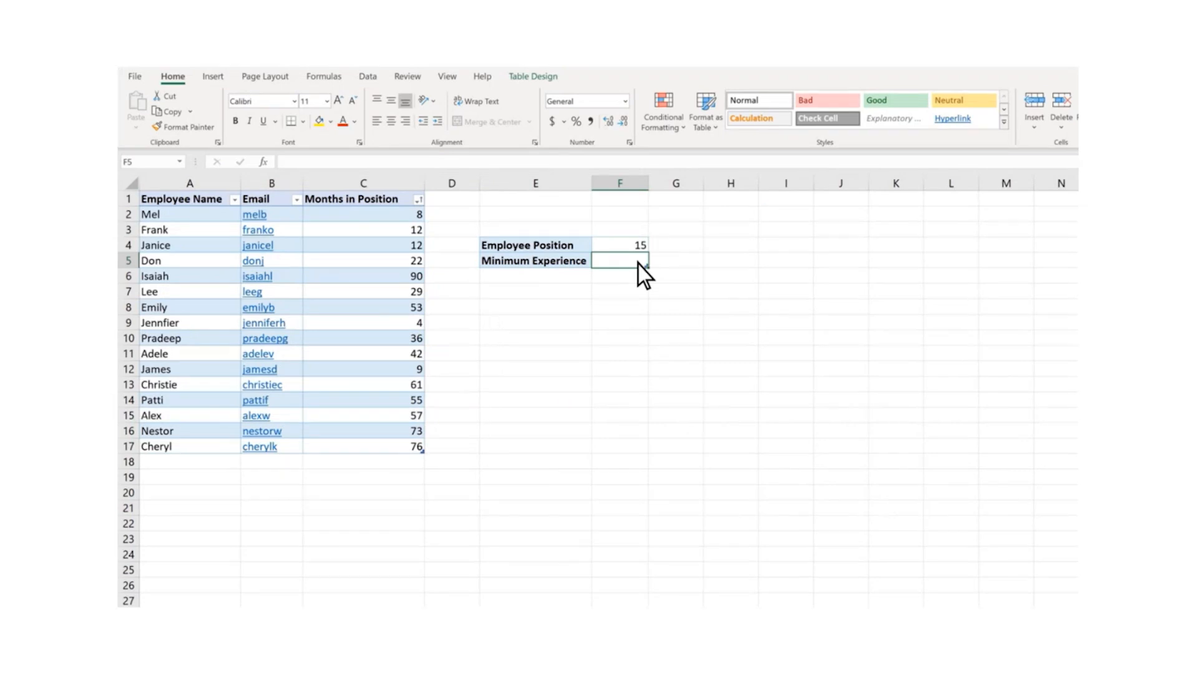
left_click(421, 200)
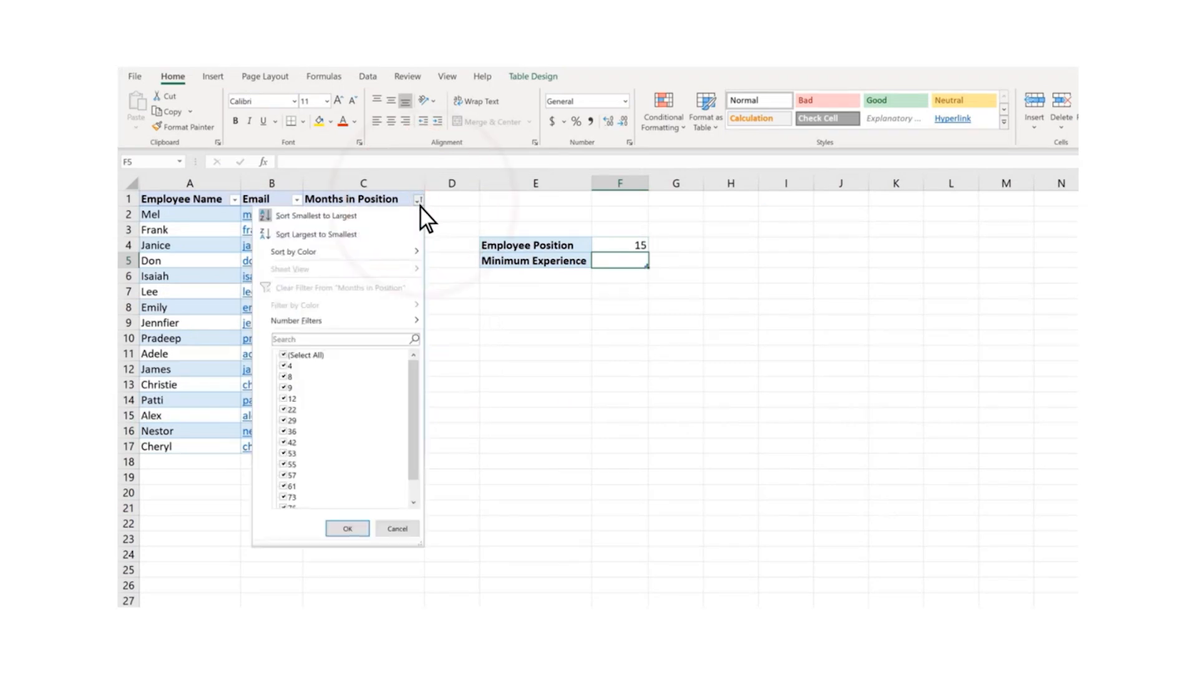
left_click(417, 217)
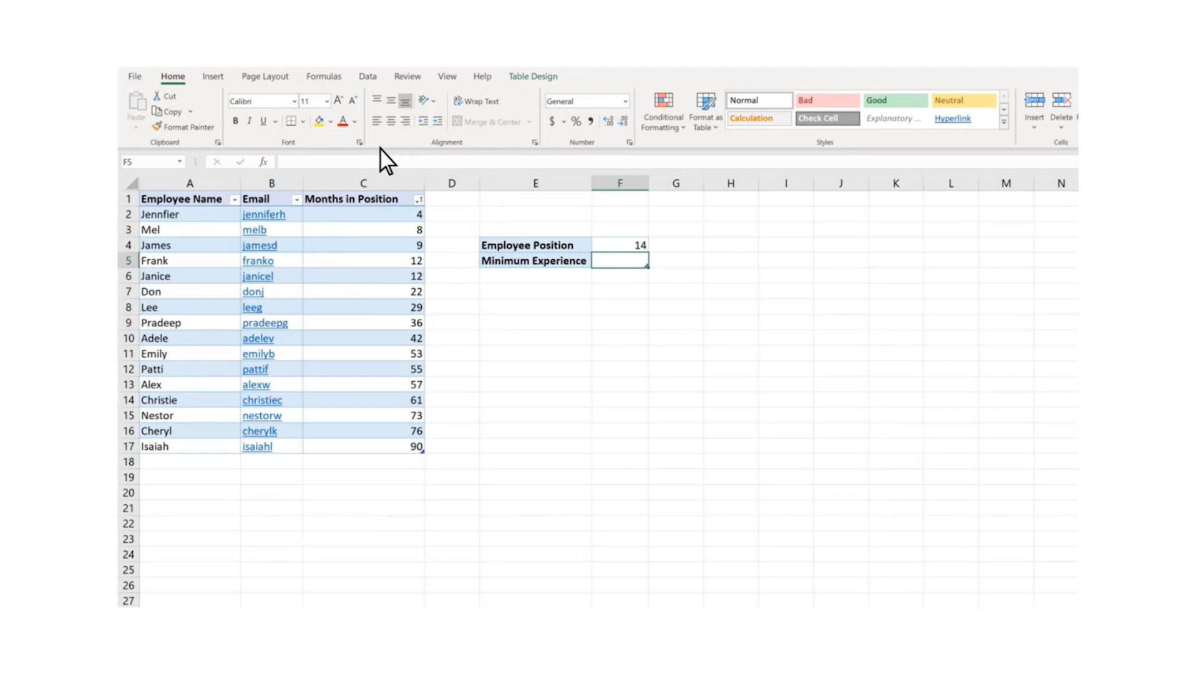
Insert a MATCH function in F5 with lookup value 60, lookup array C2:C17 and match type 1
left_click(326, 77)
left_click(380, 129)
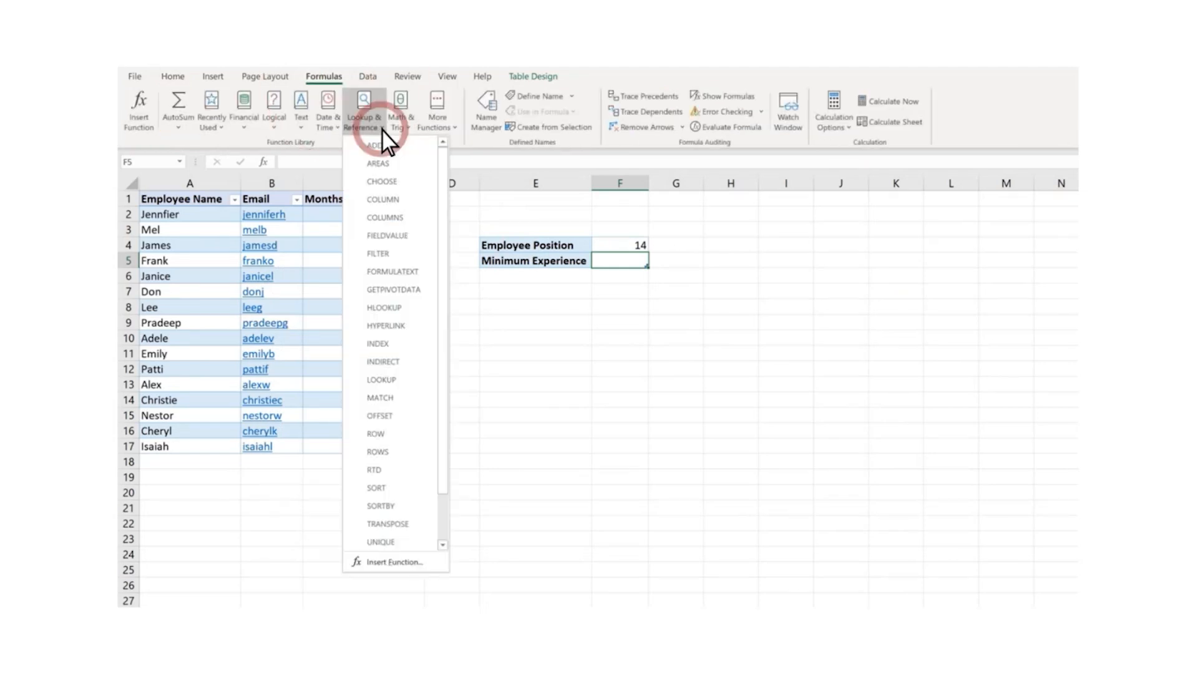
left_click(403, 401)
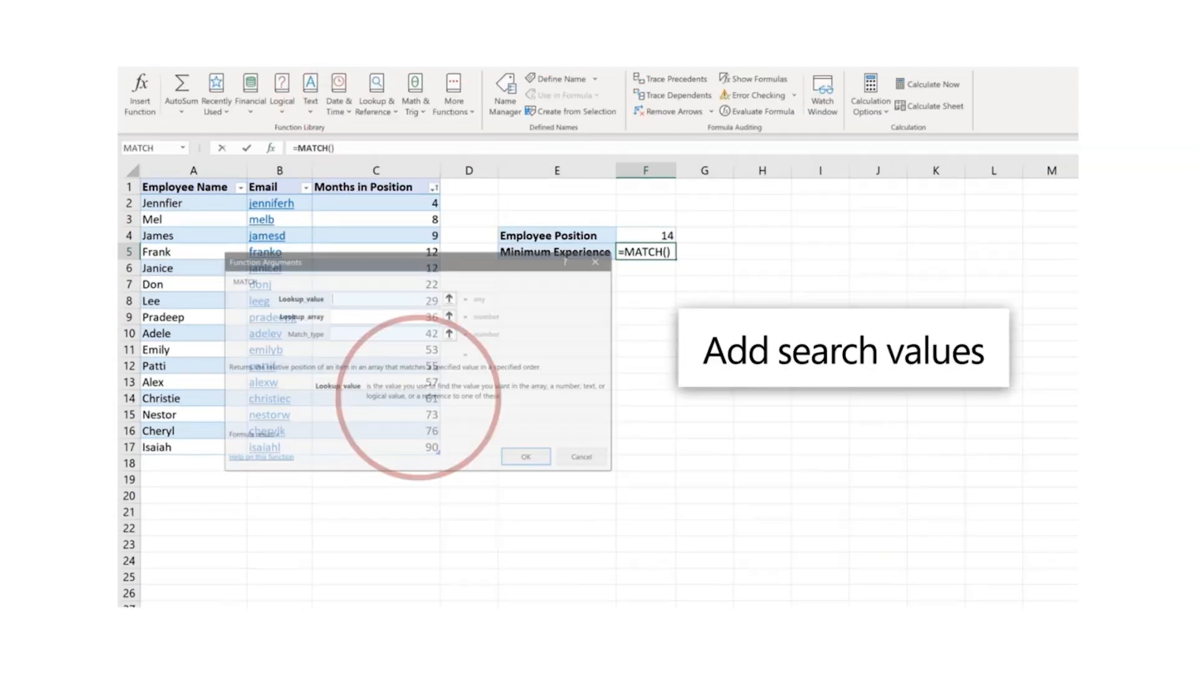
type("60")
key("Tab")
type("C2:C17")
key("Tab")
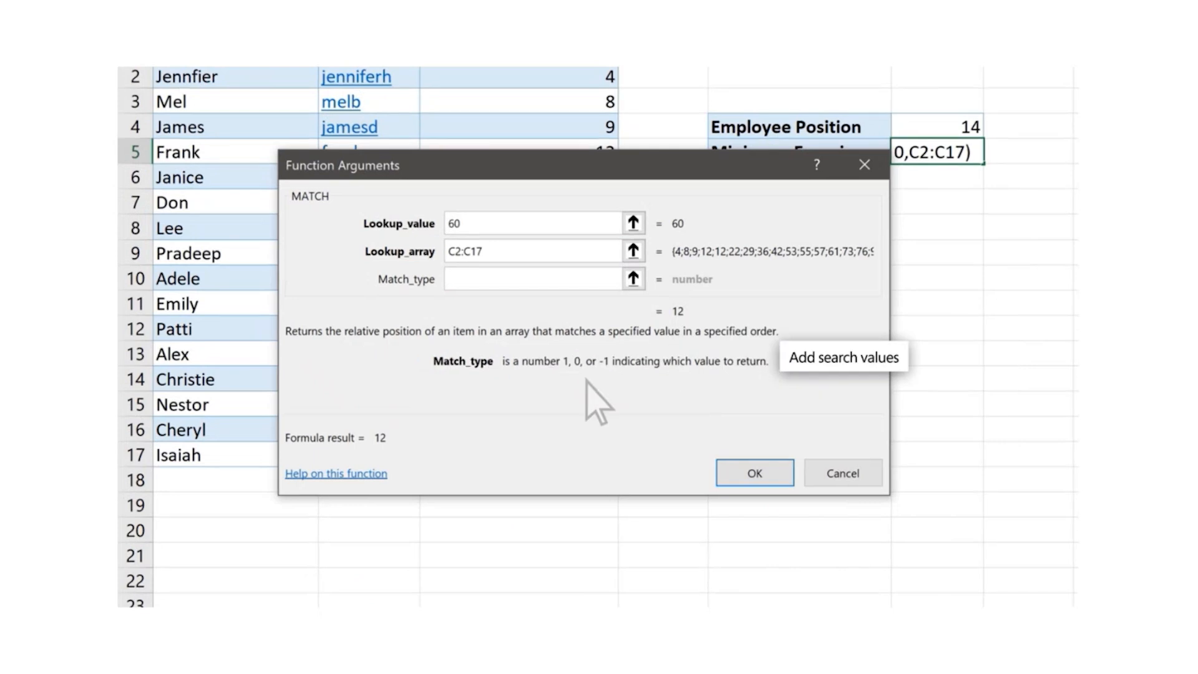
type("1")
left_click(755, 473)
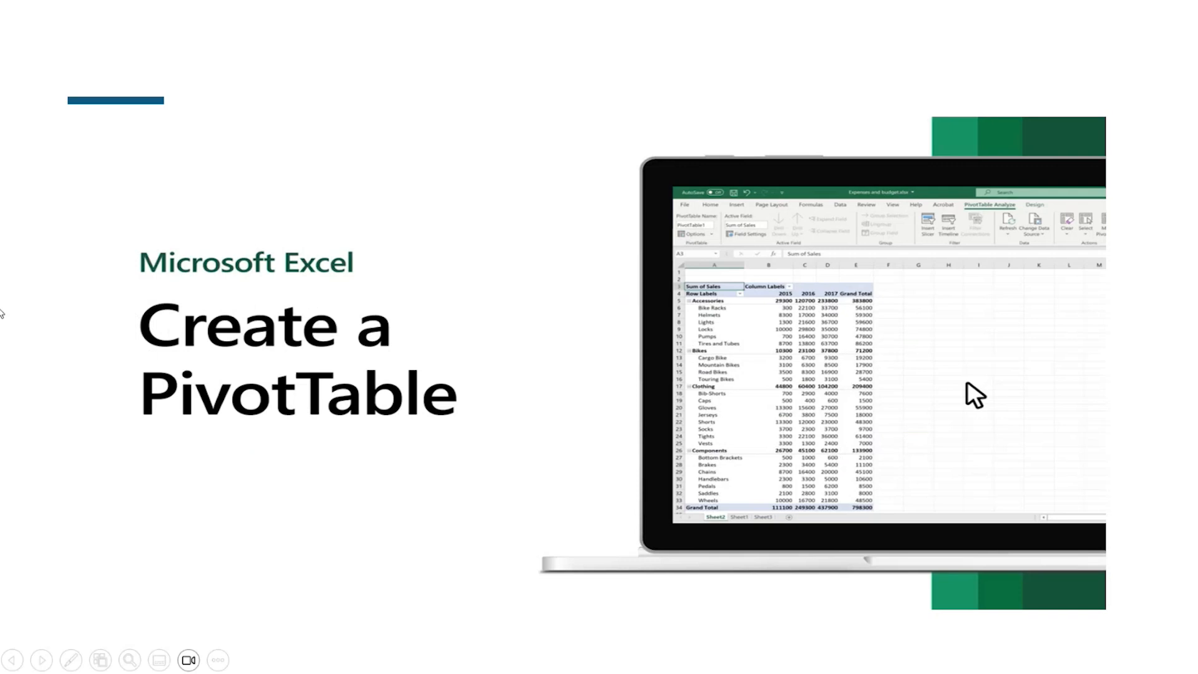
Create a PivotTable from Table1 on a new worksheet
mouse_move(472, 347)
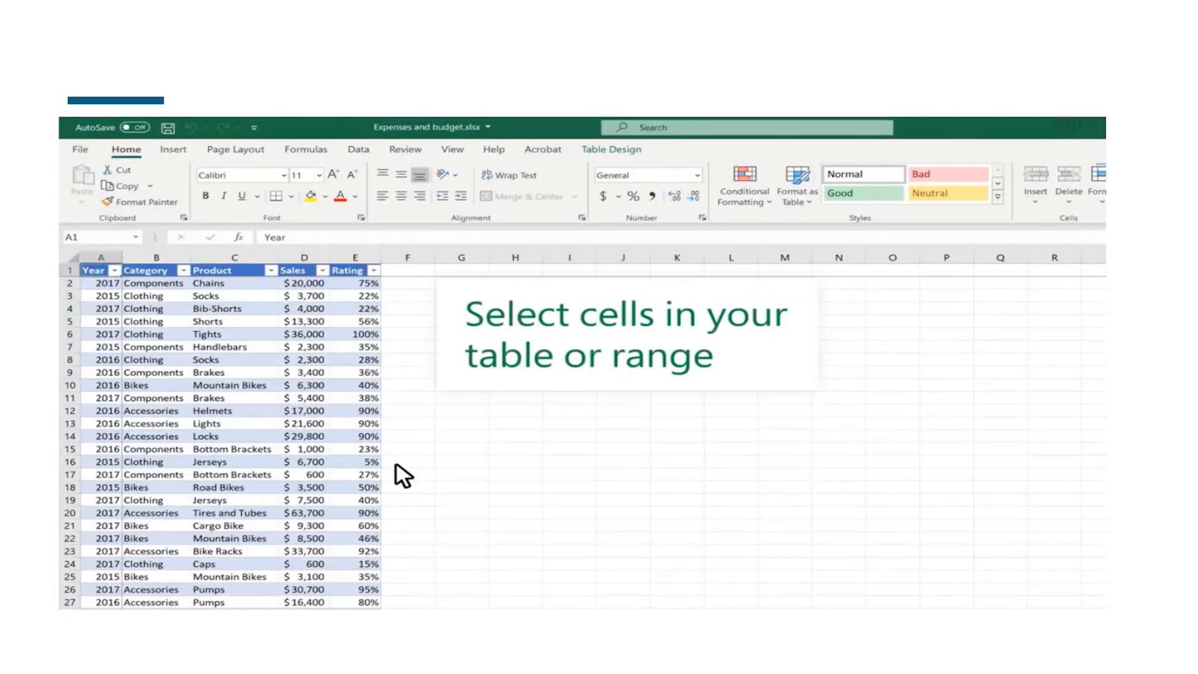
left_click(101, 282)
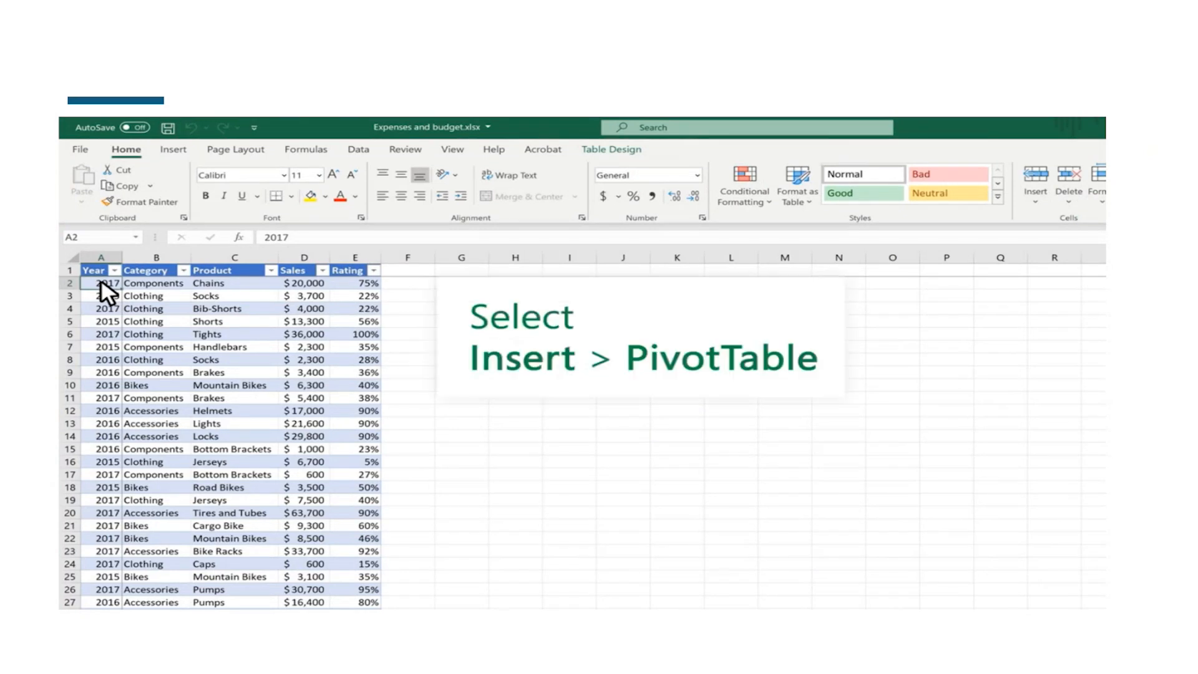
left_click(174, 150)
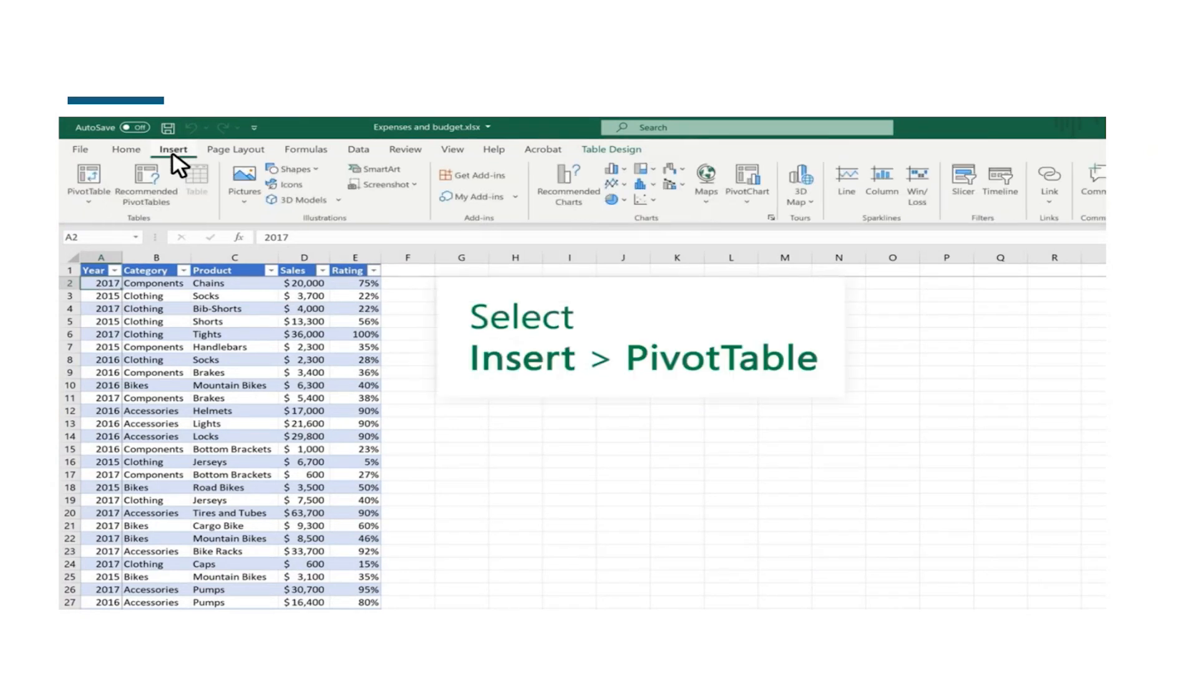
left_click(88, 195)
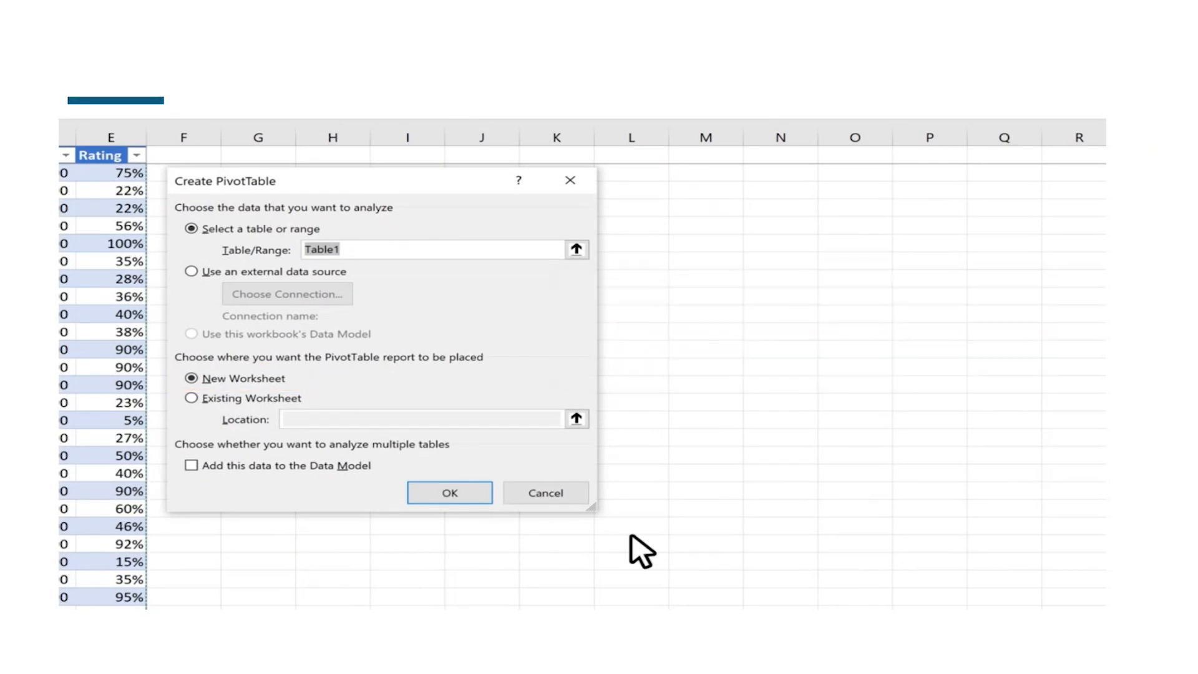
left_click(451, 495)
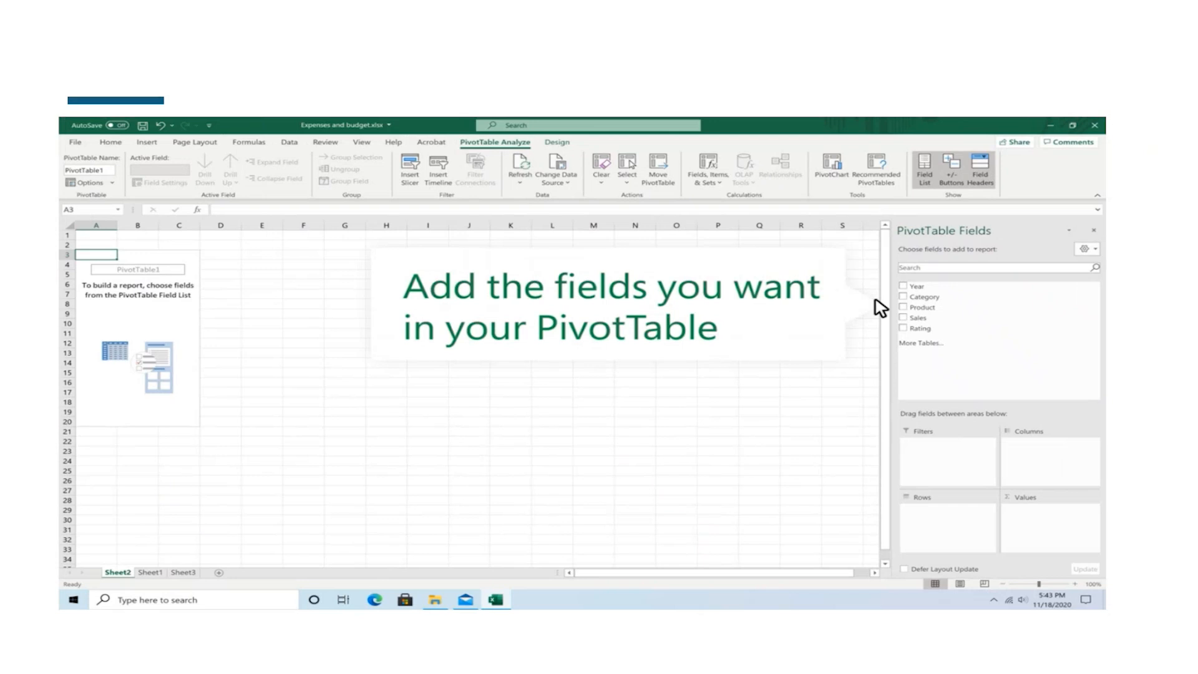
Add the Year, Category, Product and Sales fields to the PivotTable and move Year from Values to Columns
left_click(903, 286)
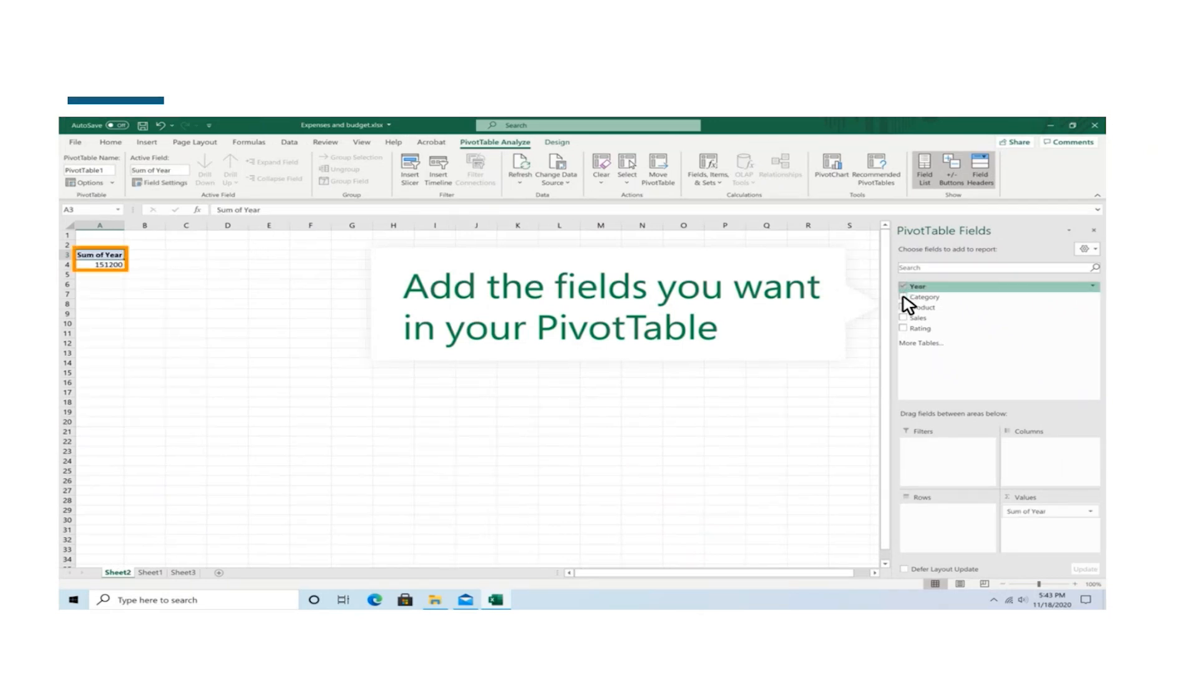
left_click(903, 298)
left_click(903, 308)
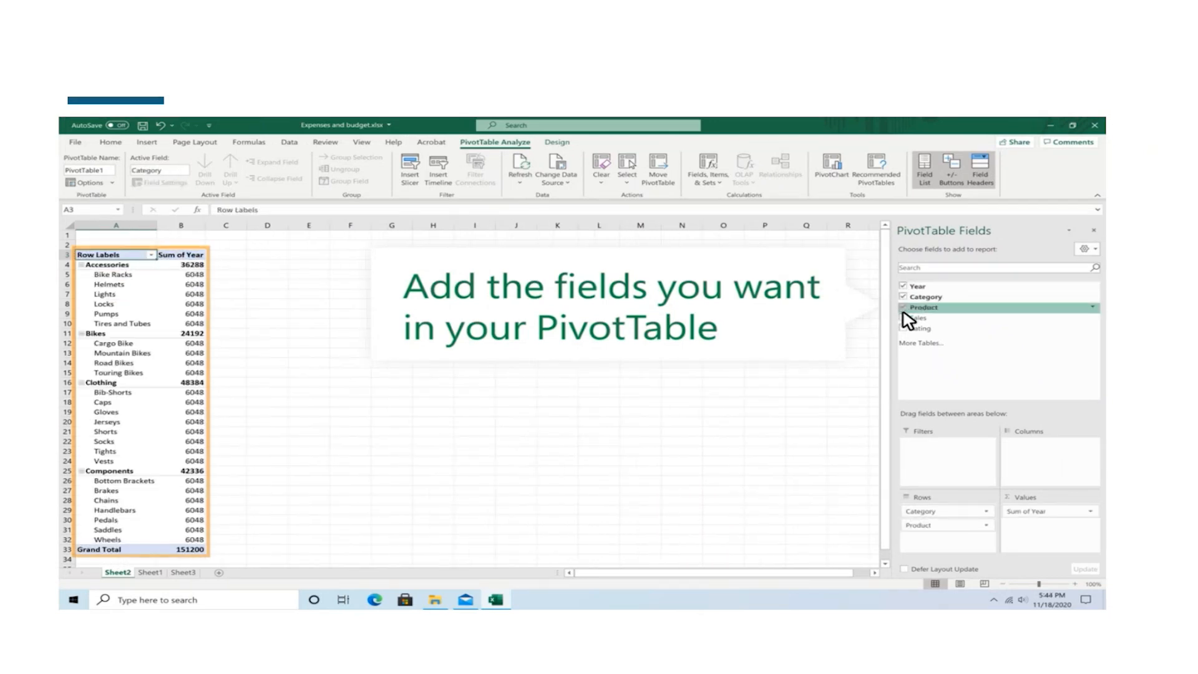
left_click(905, 319)
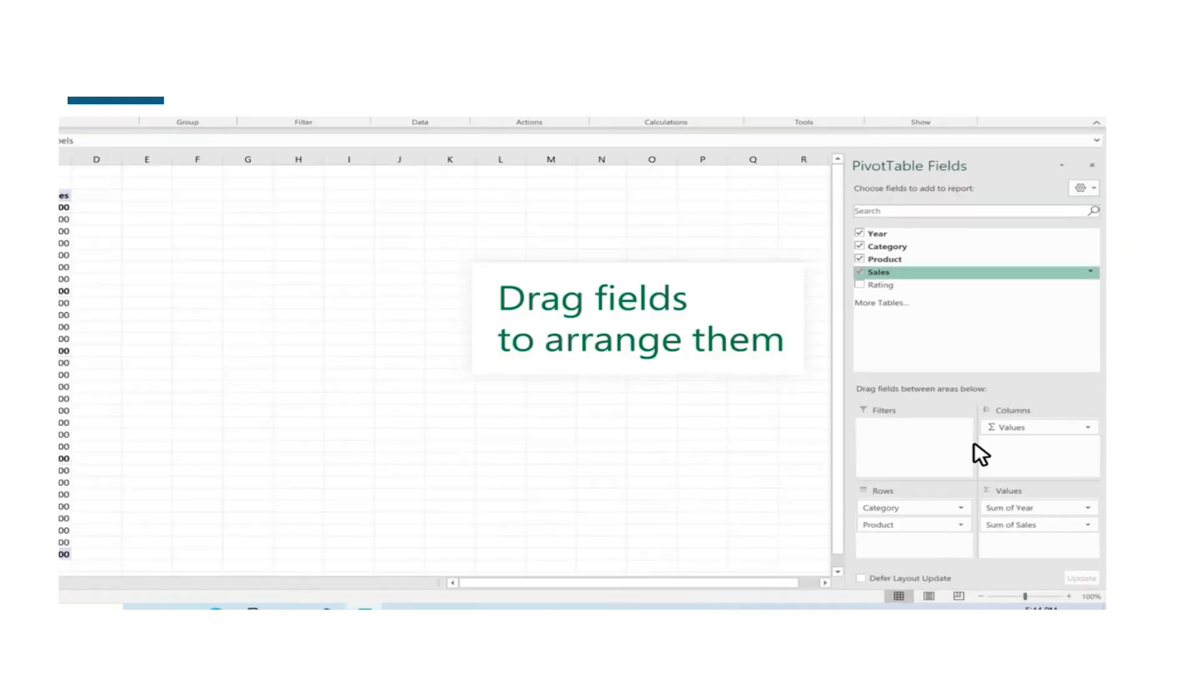
left_click_drag(1036, 504, 1030, 454)
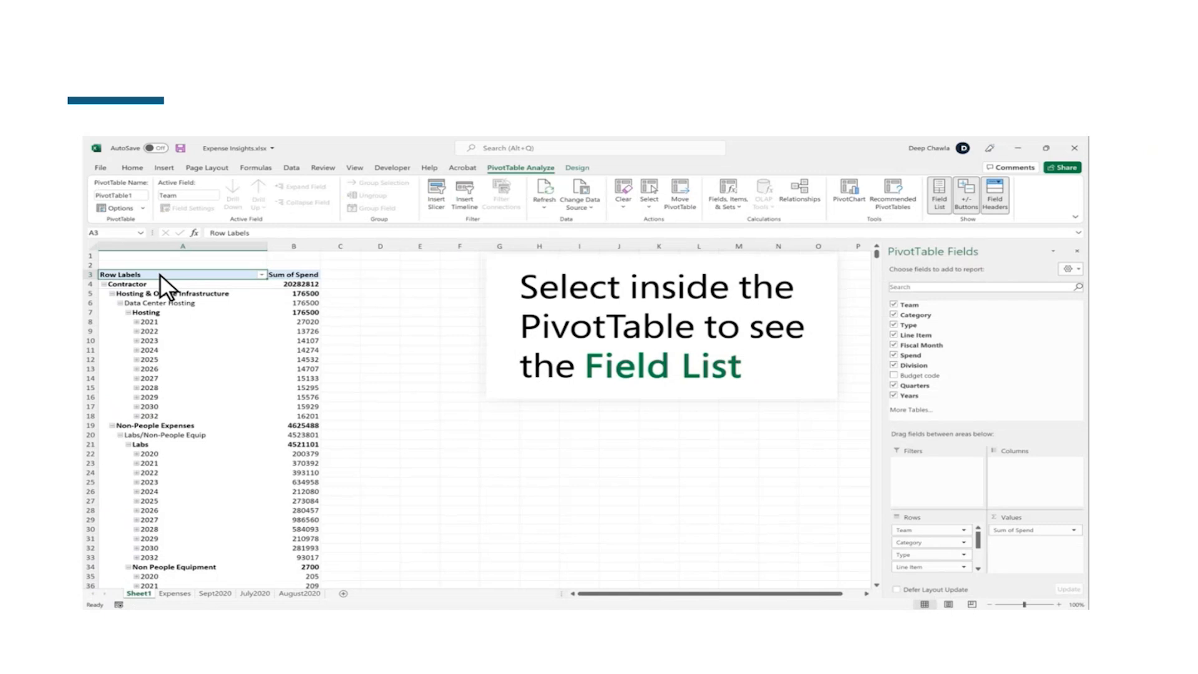
Add the Budget code field to the PivotTable and remove it again
left_click(894, 375)
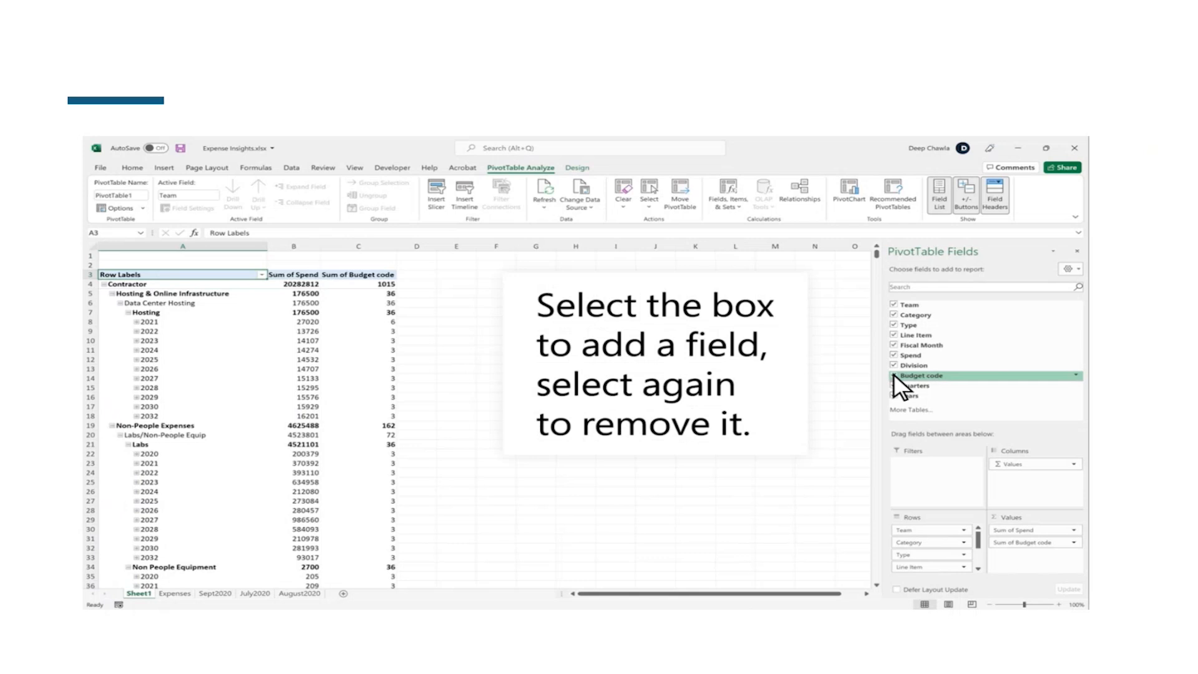
left_click(894, 375)
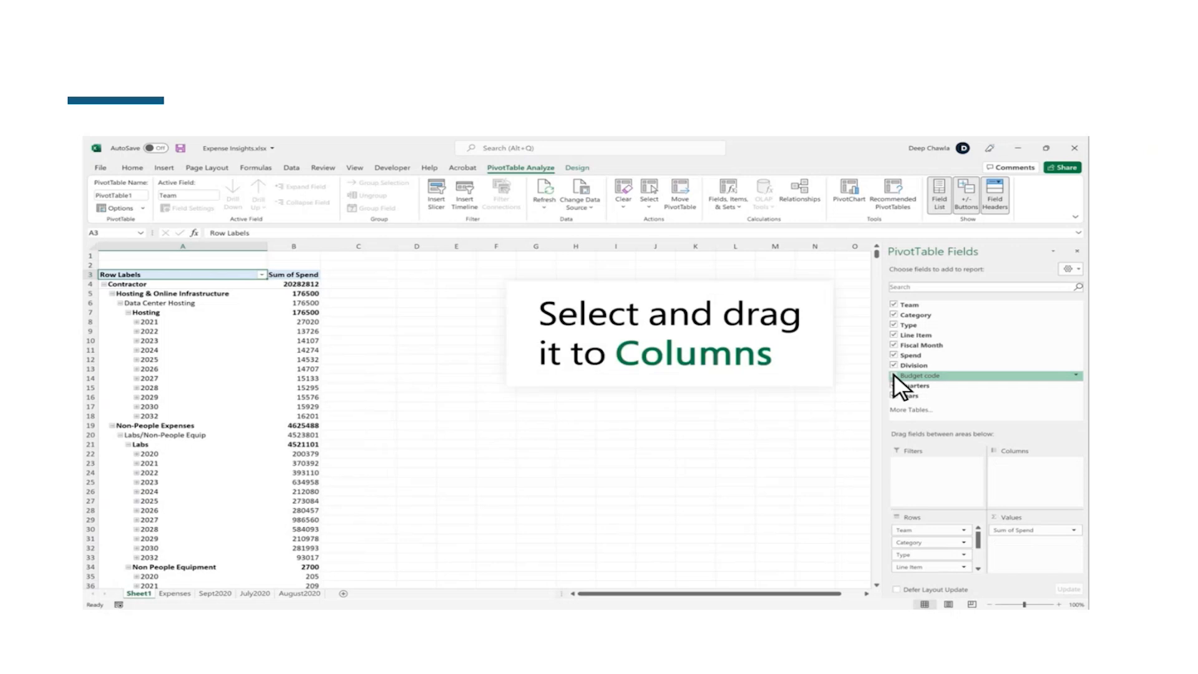
Move the Team field to the PivotTable's Columns area and the Years field from Rows to Filters
left_click_drag(923, 305, 1023, 475)
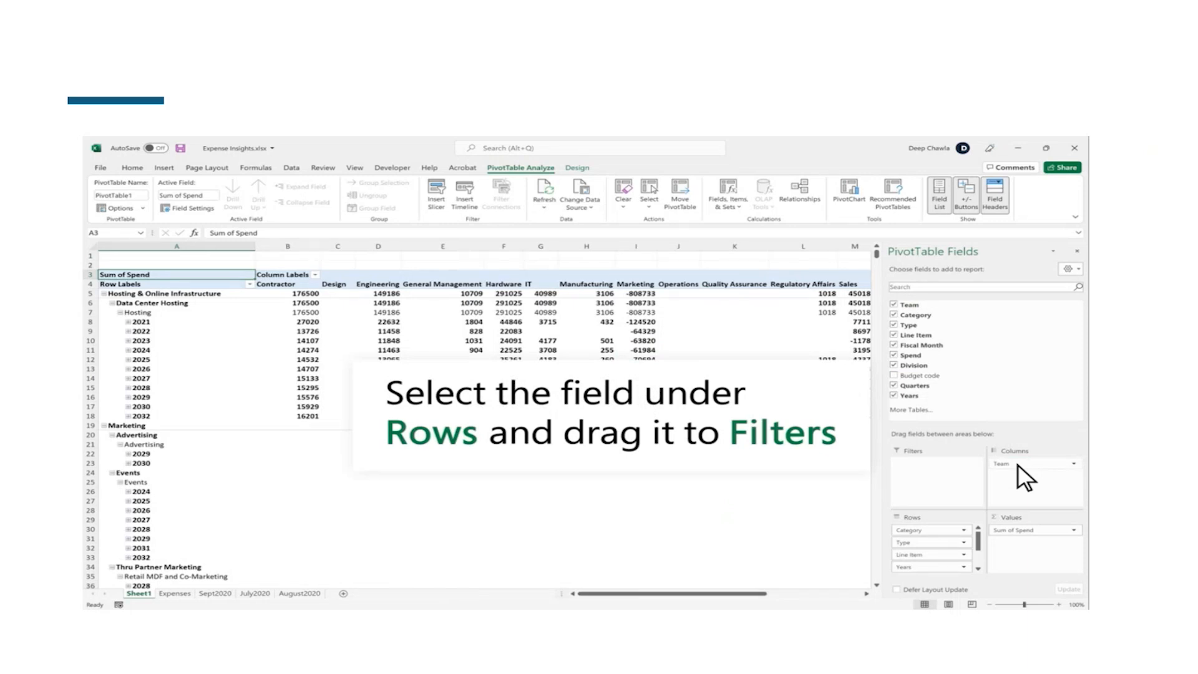
left_click(919, 567)
left_click_drag(919, 568, 940, 479)
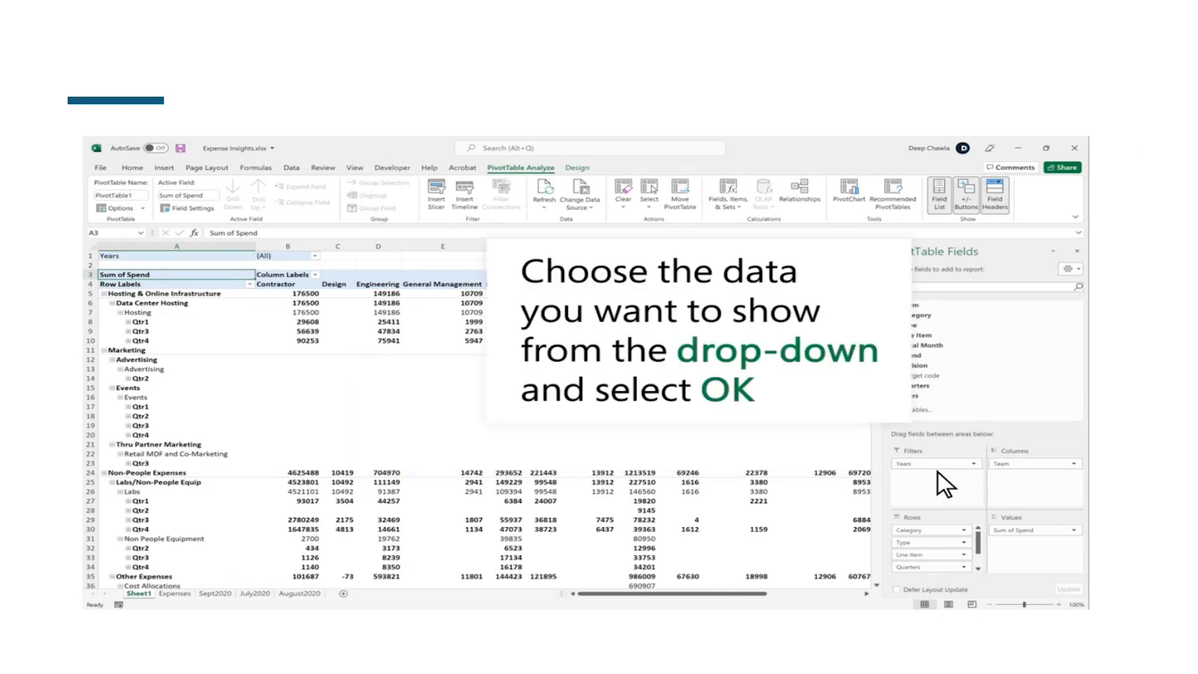
Filter the PivotTable by Years to show only 2020
left_click(315, 256)
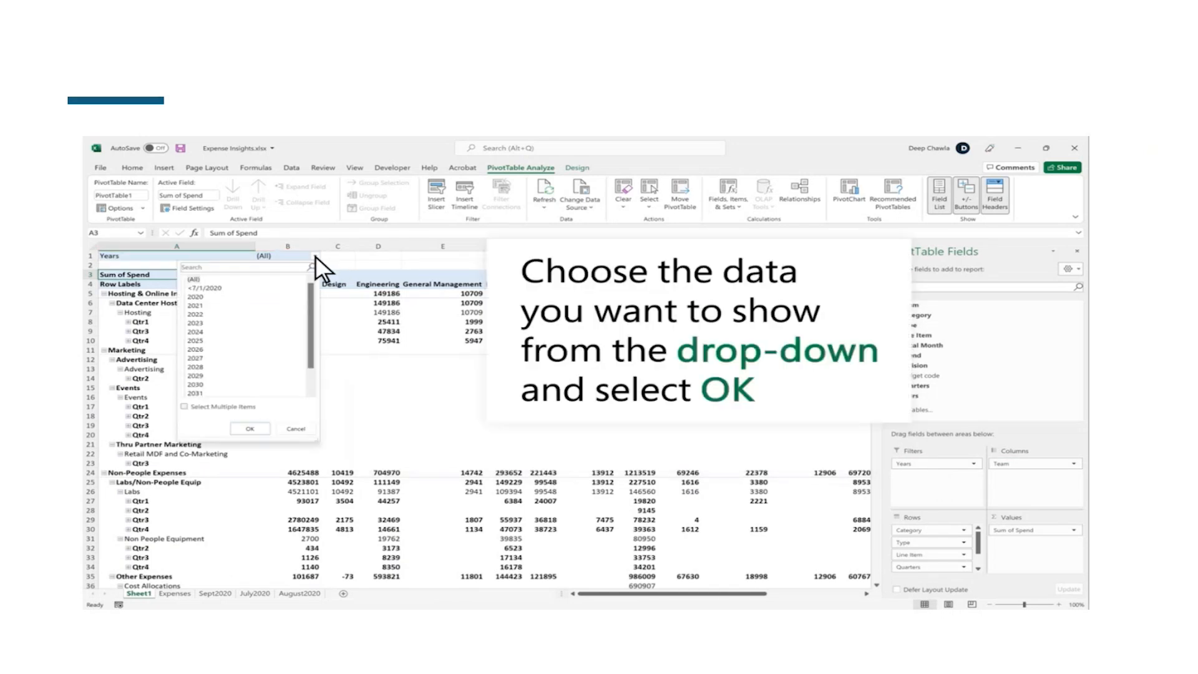
left_click(203, 297)
left_click(251, 429)
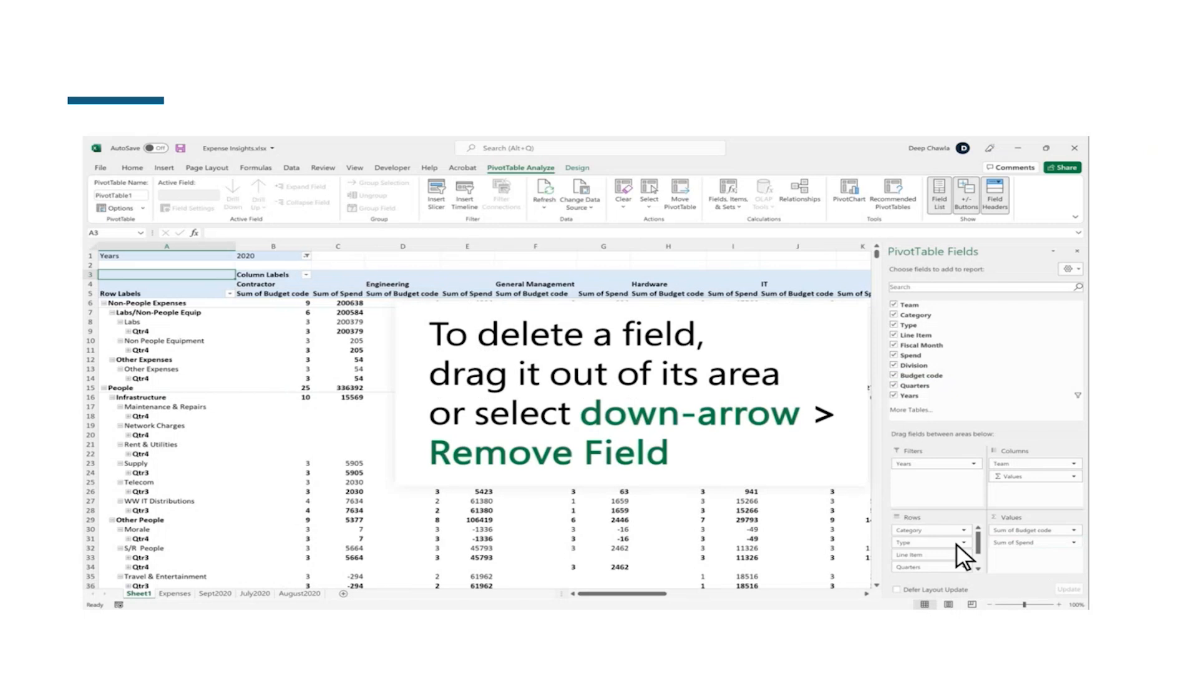
Remove the Type and Line Item fields from the PivotTable's Rows area
left_click_drag(946, 543, 981, 395)
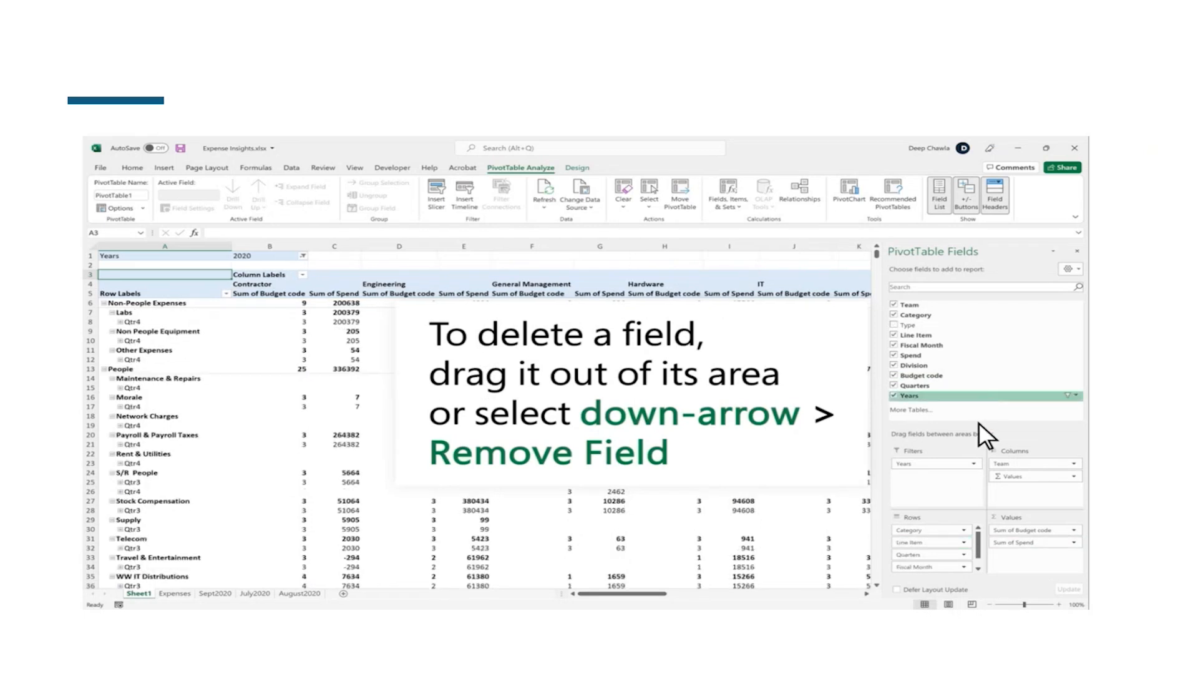
left_click(964, 542)
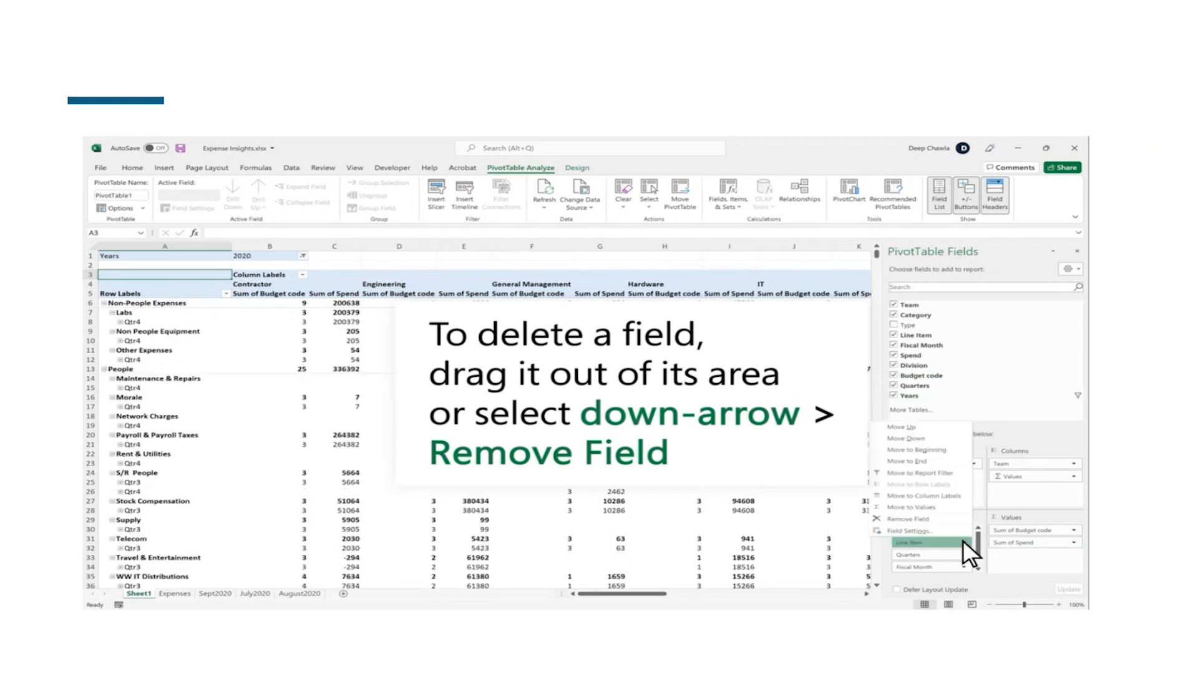
left_click(934, 519)
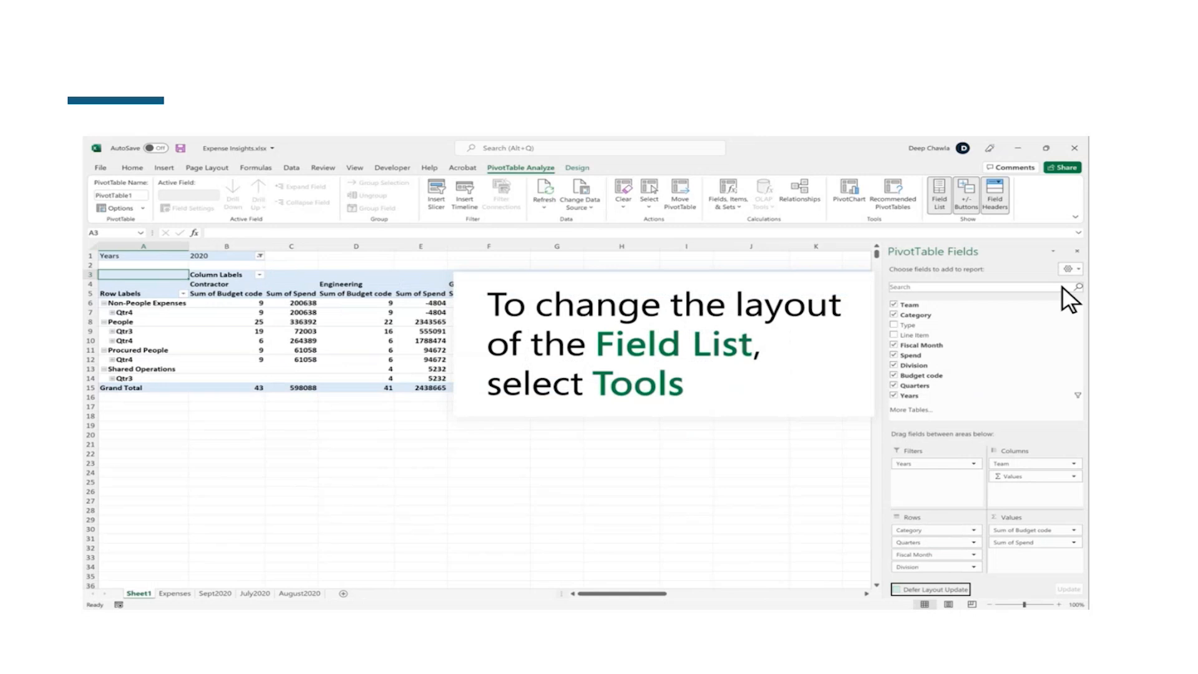
Open the layout options for the PivotTable field list
left_click(1069, 269)
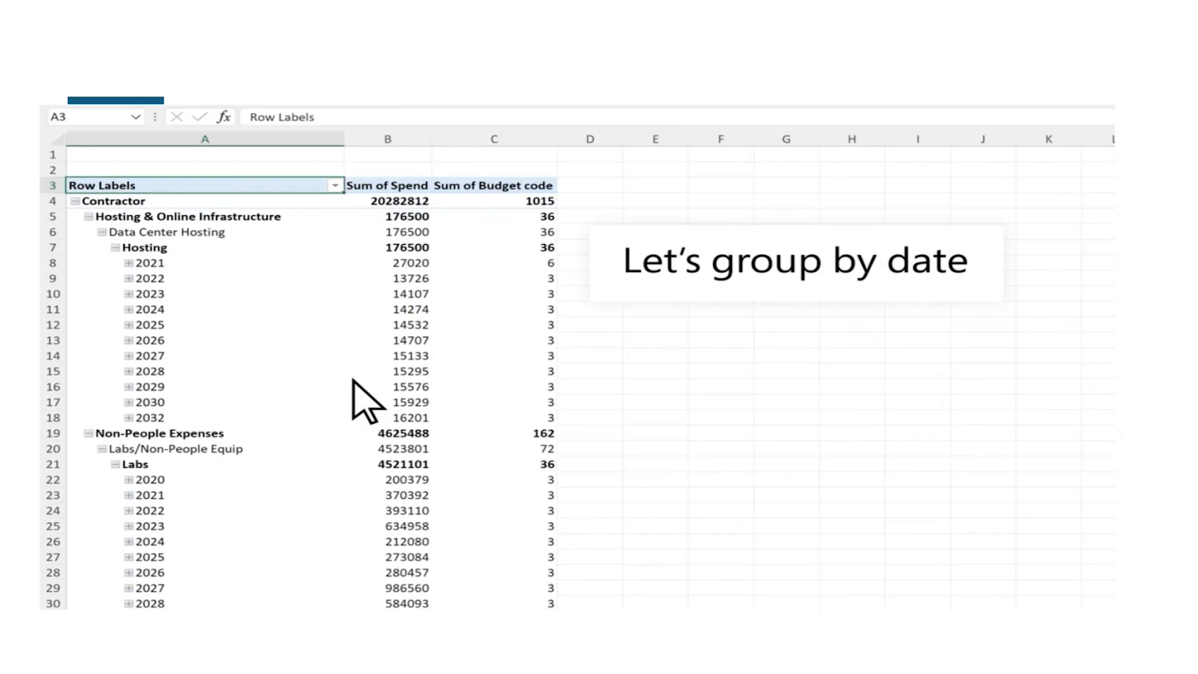
Group the PivotTable's dates by Months and Years only, leaving Quarters out and keeping the automatic start and end dates
right_click(181, 263)
left_click(272, 454)
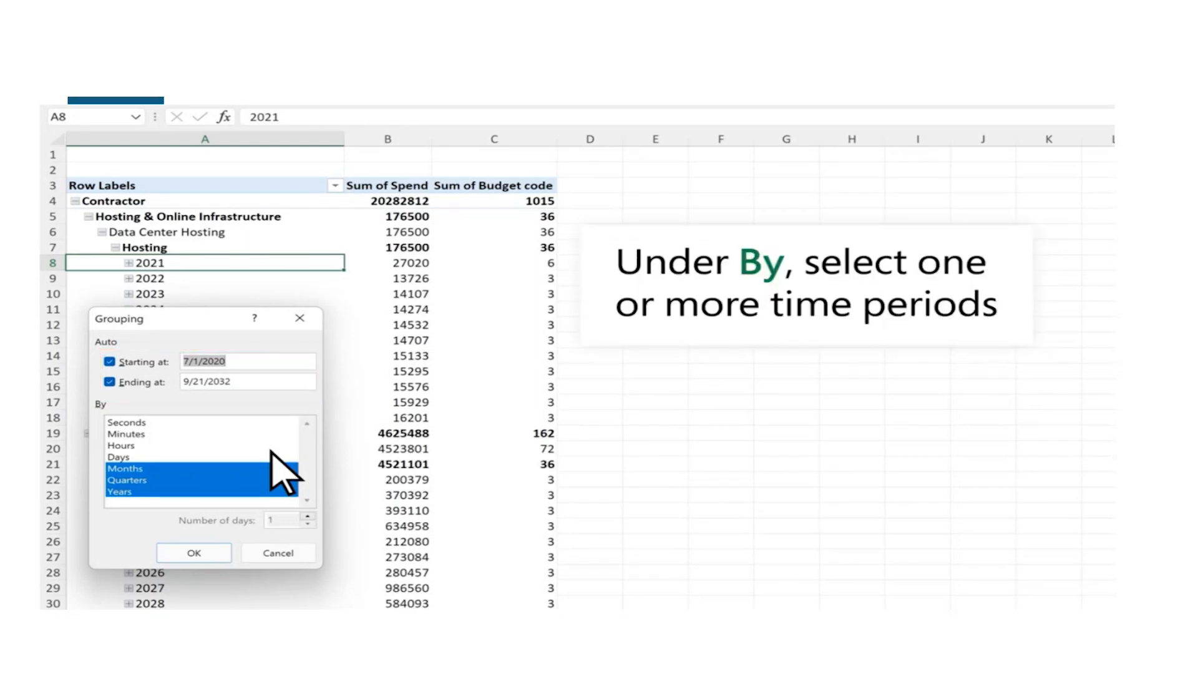
left_click(154, 480)
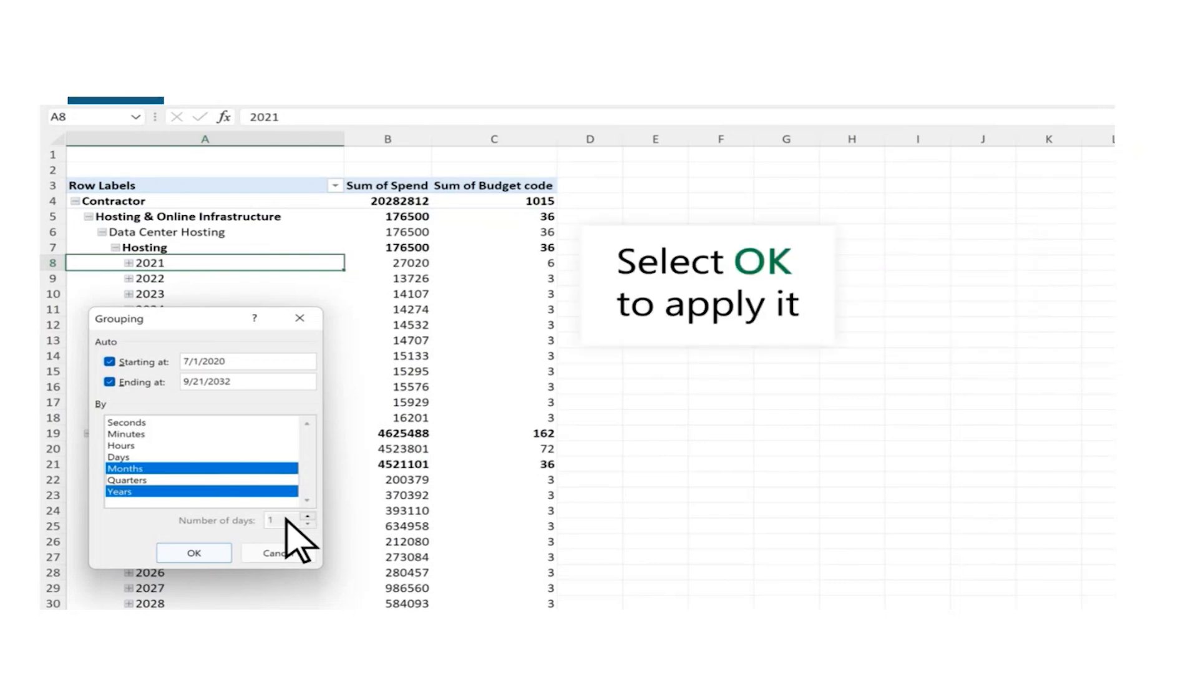
left_click(200, 553)
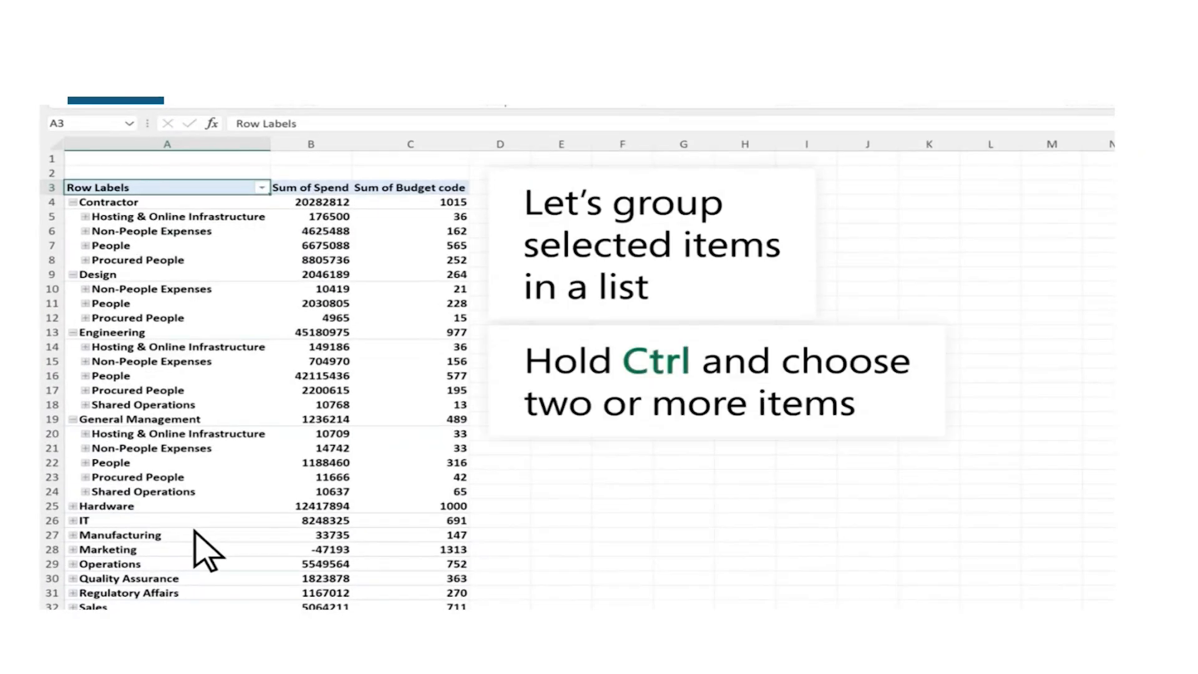
Group the People and Procured People items under Contractor in the PivotTable's row labels
left_click(141, 247)
left_click(144, 261, "ctrl")
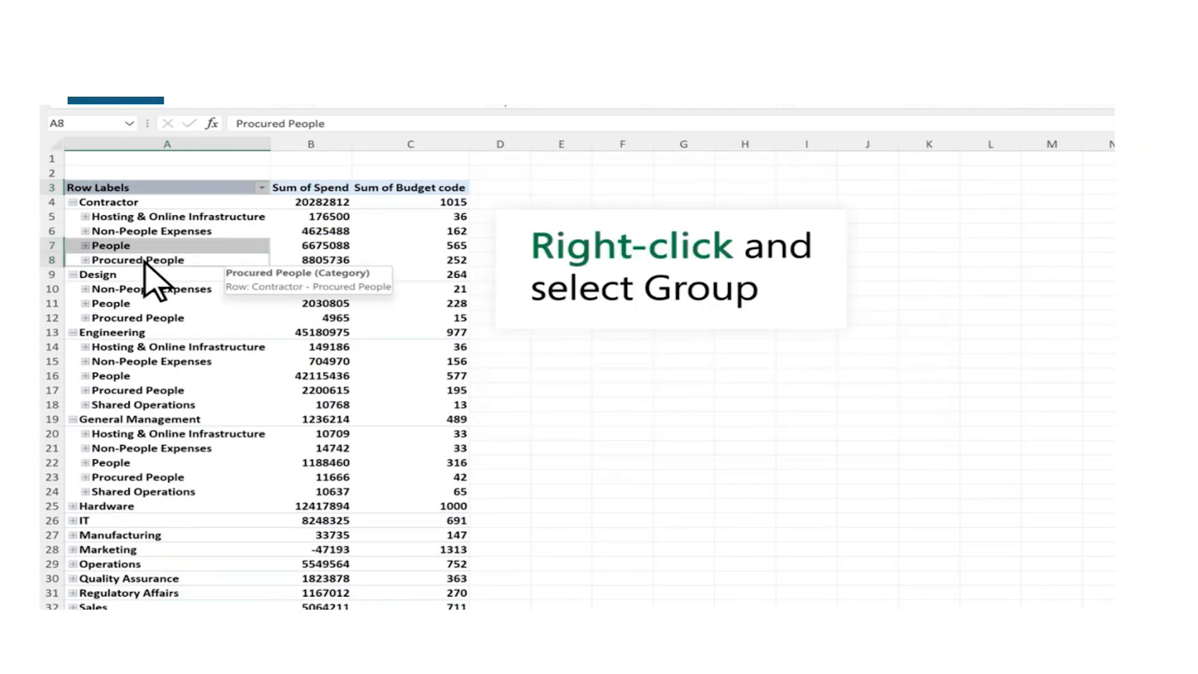
right_click(145, 260)
left_click(310, 439)
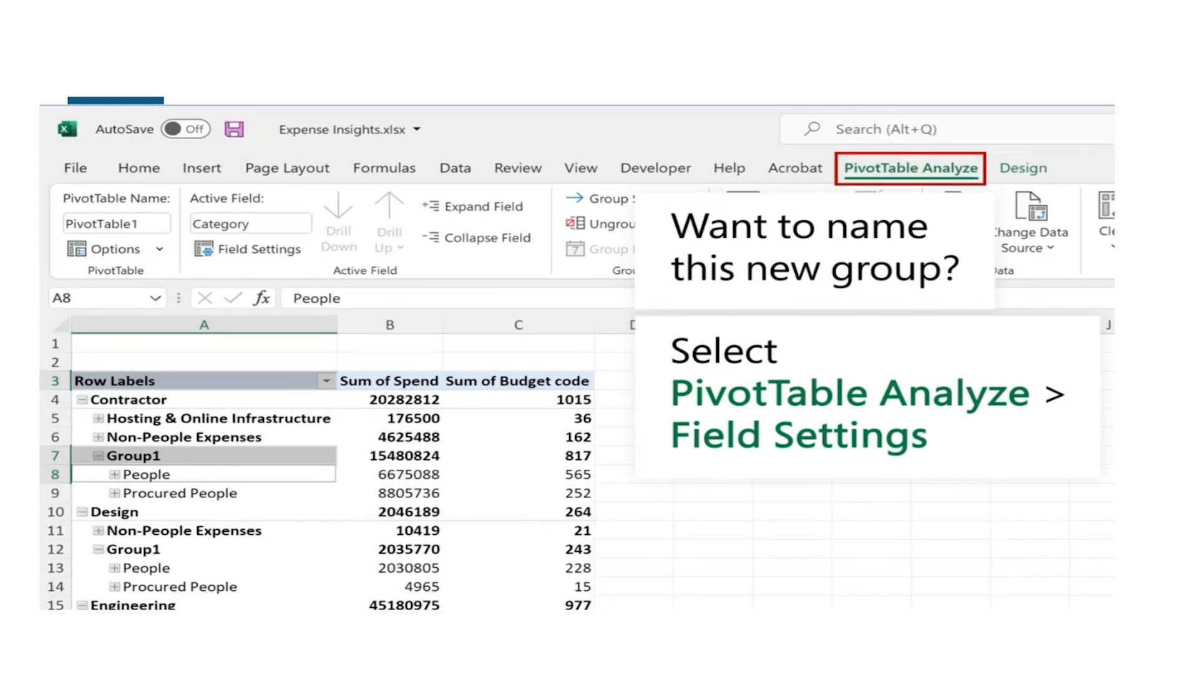
Set the custom name of the PivotTable's Category field to "People & Procured People"
left_click(252, 249)
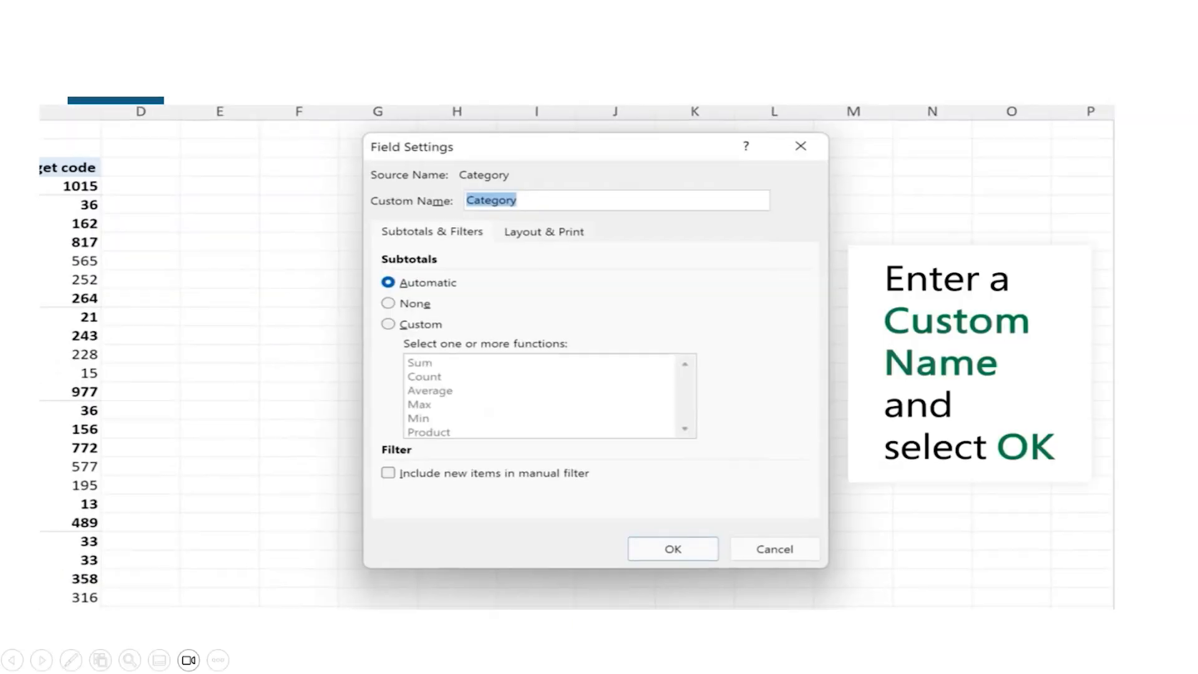
type("People & Procured People")
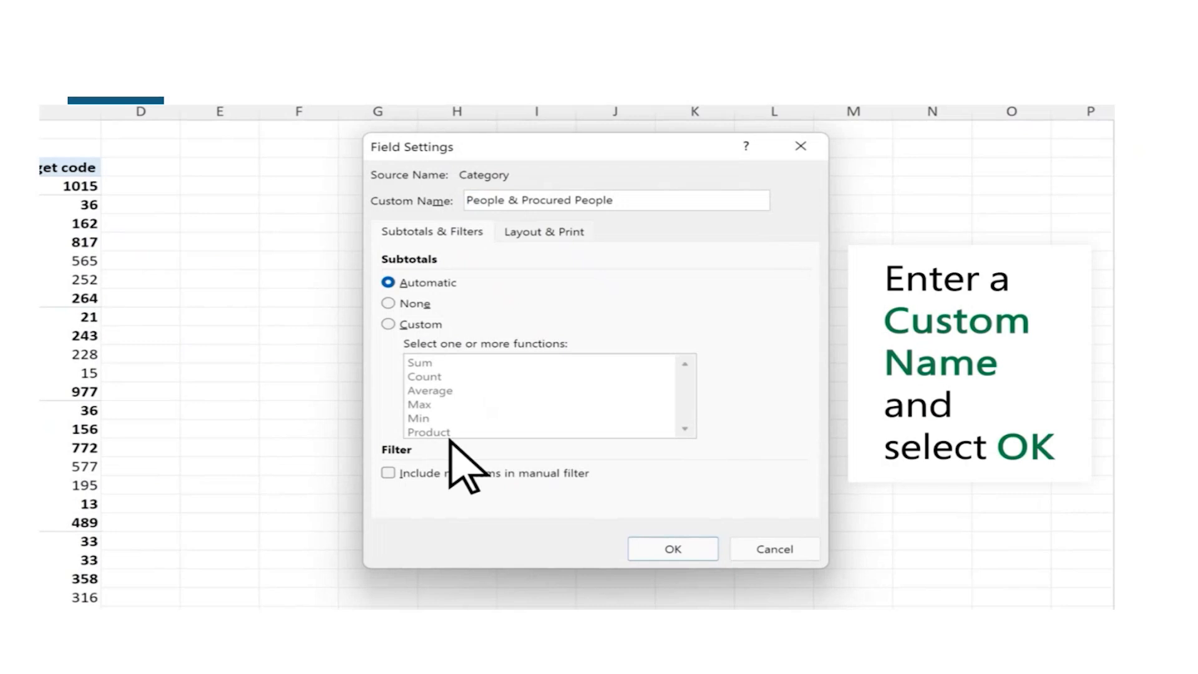
left_click(693, 549)
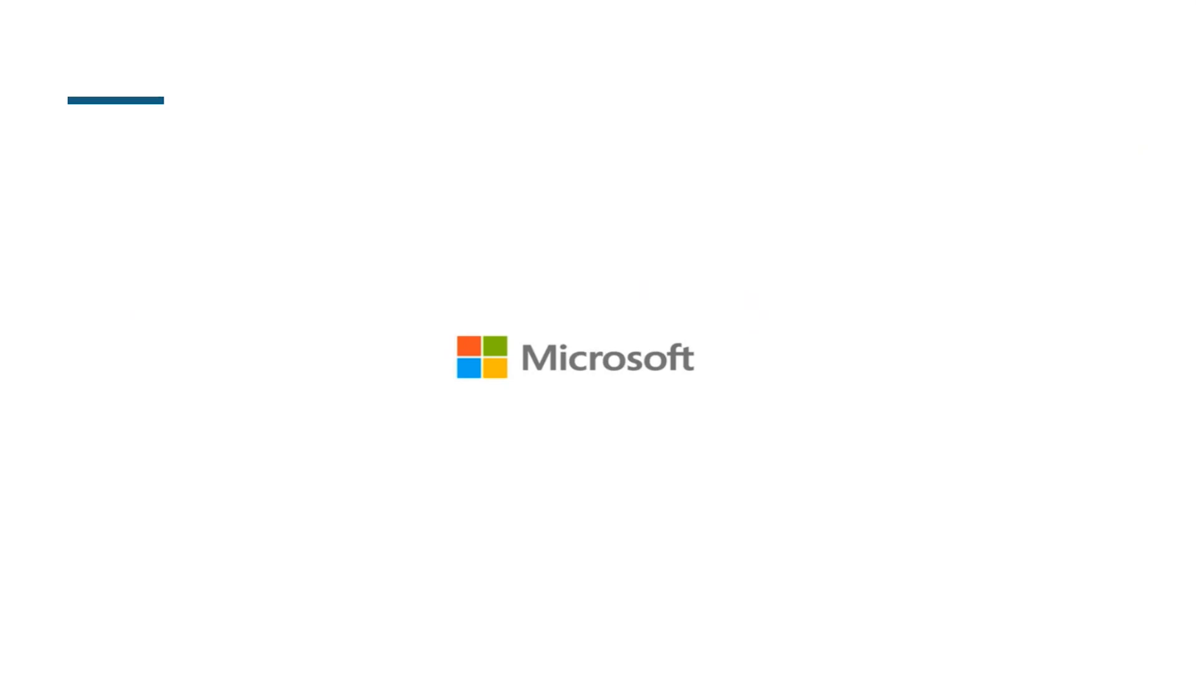
left_click(1127, 296)
left_click(1127, 296)
left_click(1127, 296)
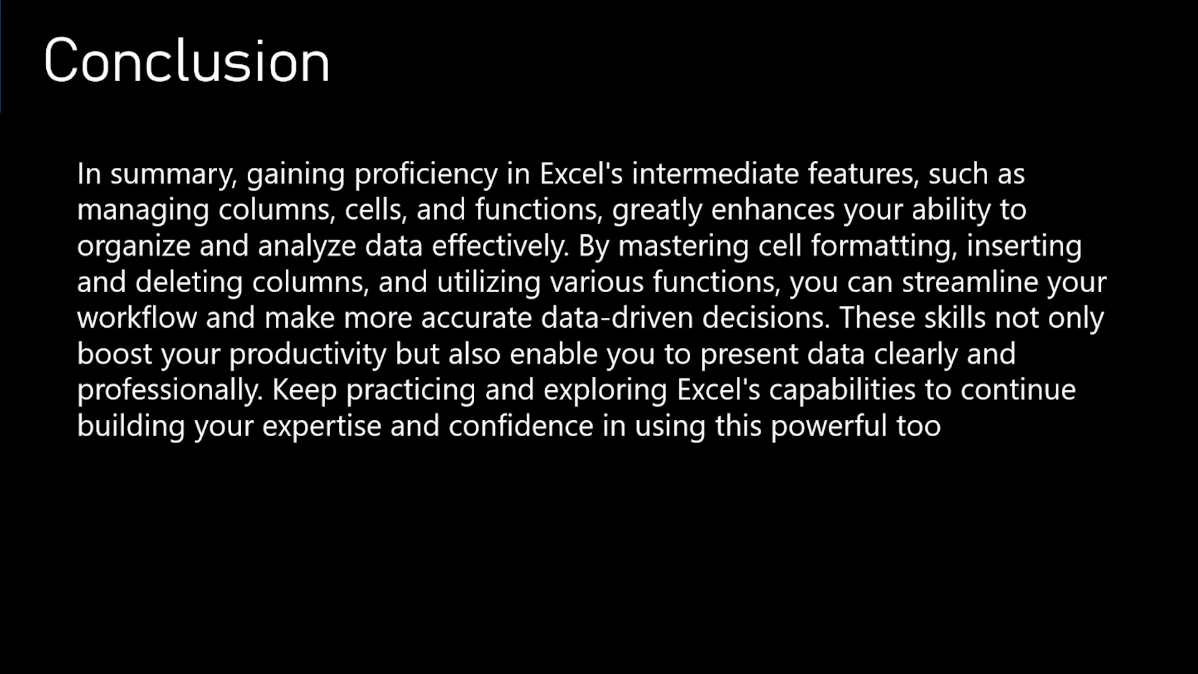